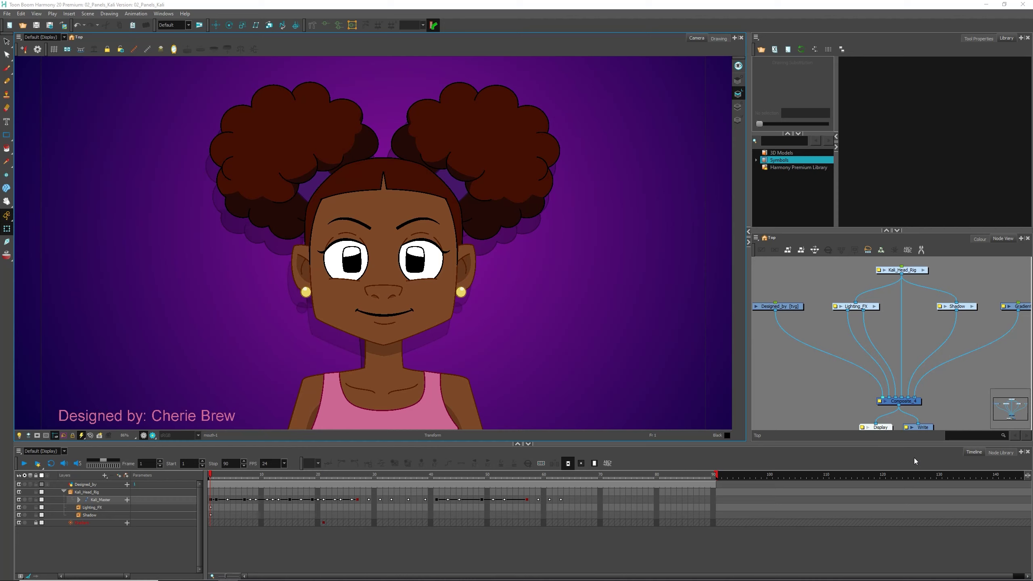
# Play back the character animation, stop it, and scrub the timeline through the earlier frames
pyautogui.click(26, 459)
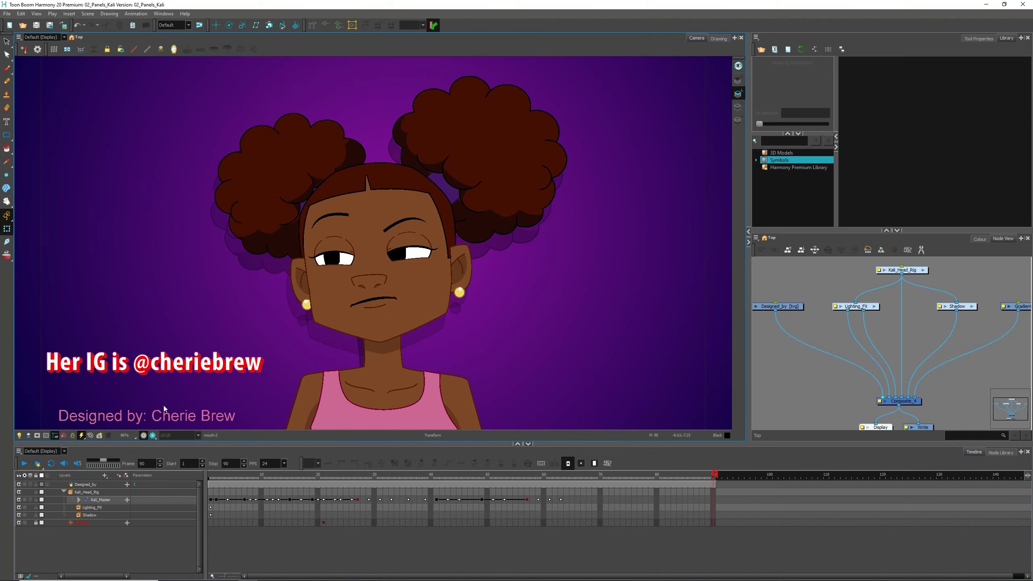
pyautogui.click(24, 464)
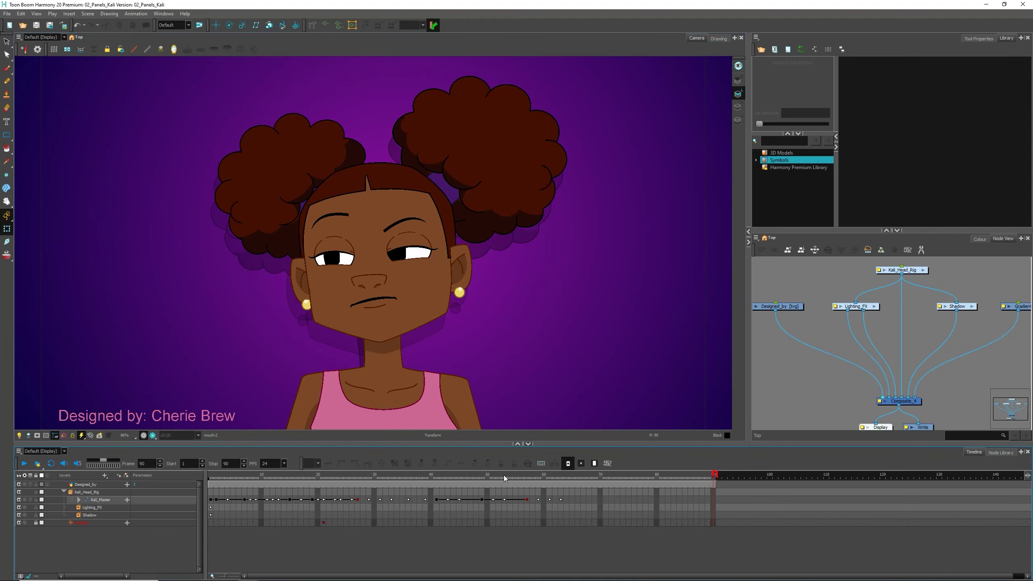
pyautogui.moveTo(502, 474); pyautogui.dragTo(242, 473)
pyautogui.press('Return')
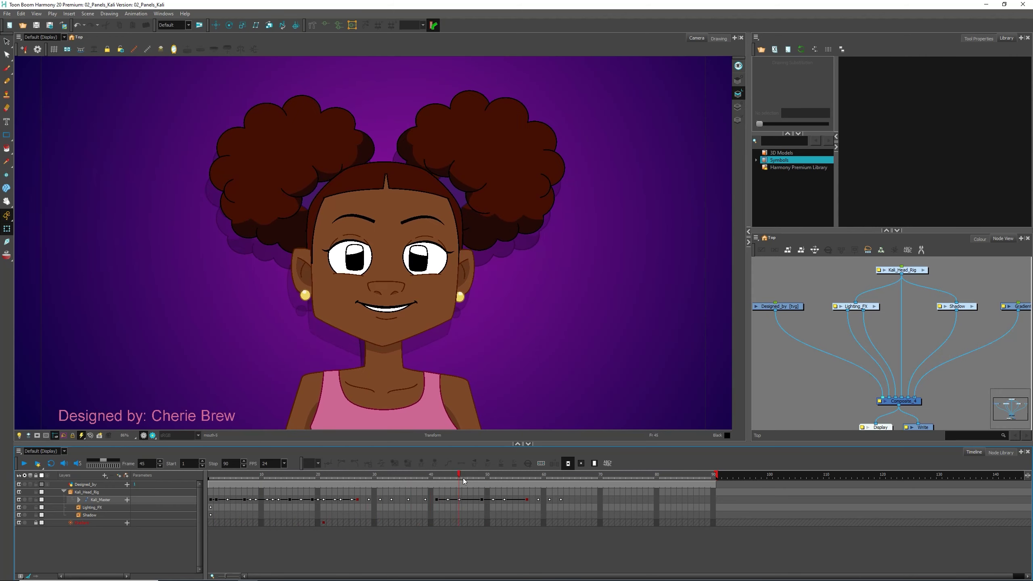
# Inspect the character's face and ear at frame 23, selecting the ear_R drawing and clearing the selection
pyautogui.scroll(3, 387, 301)
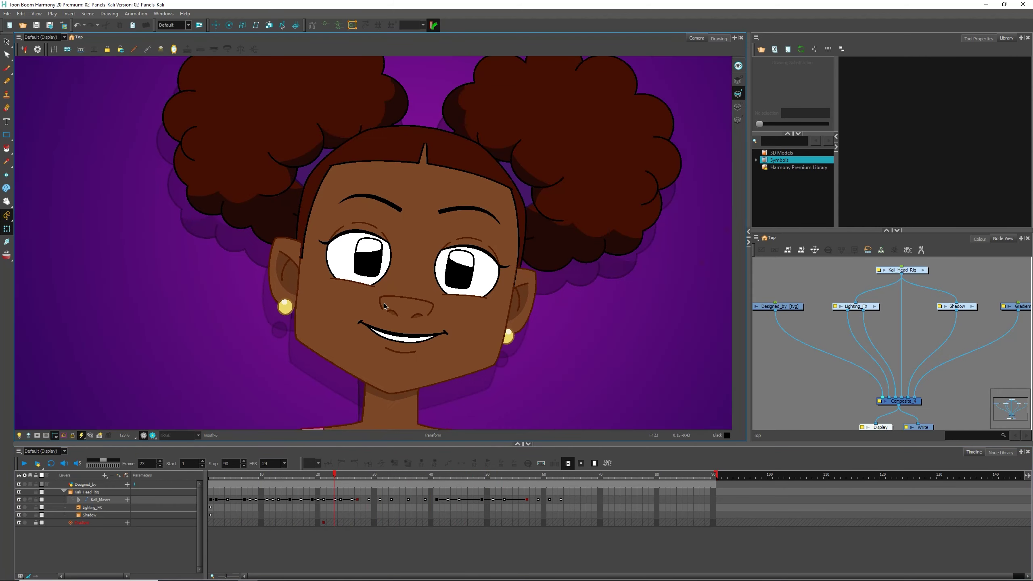
pyautogui.scroll(1, 382, 306)
pyautogui.moveTo(338, 332); pyautogui.dragTo(495, 272)
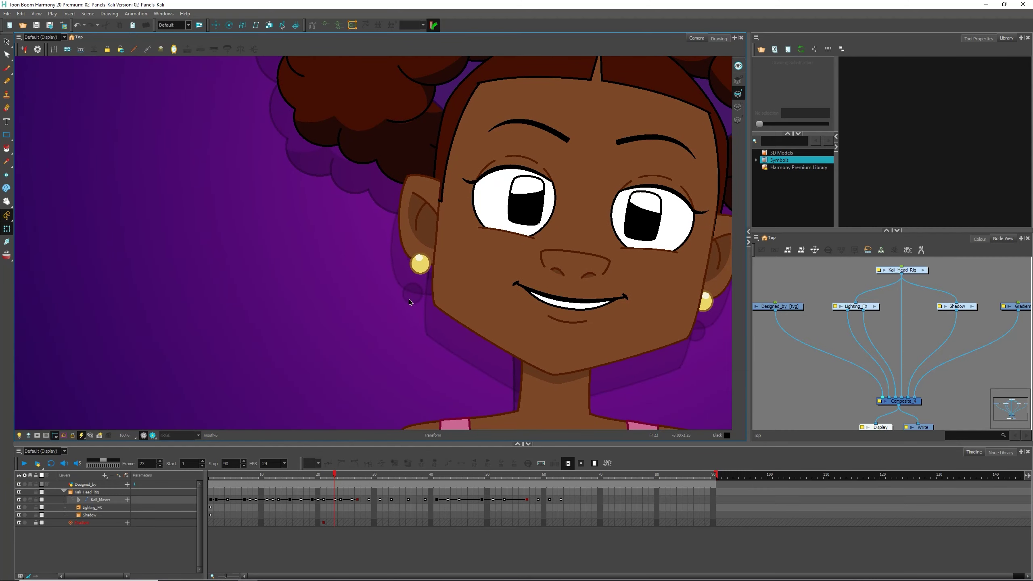
pyautogui.click(417, 296)
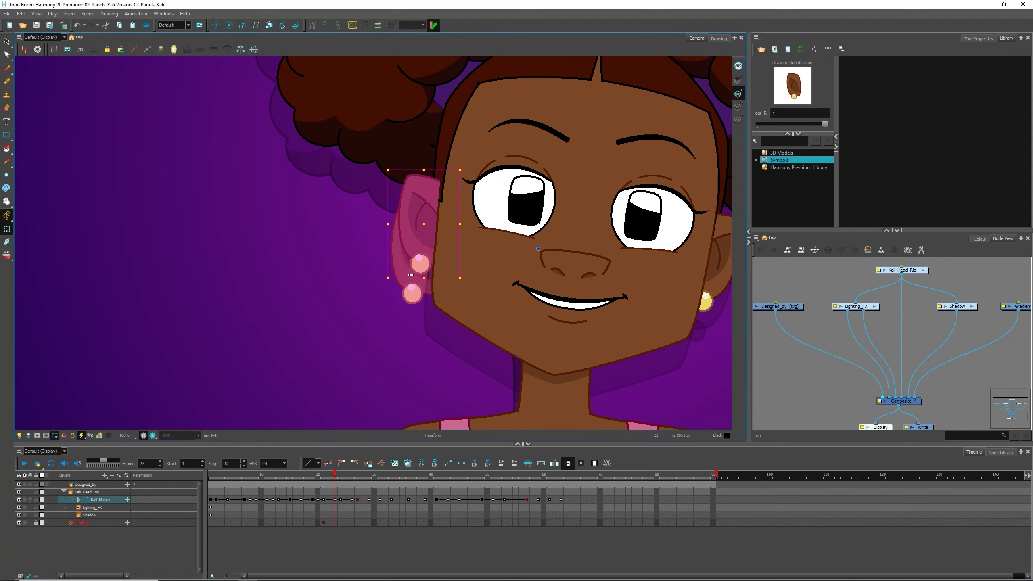
pyautogui.click(451, 331)
pyautogui.click(813, 380)
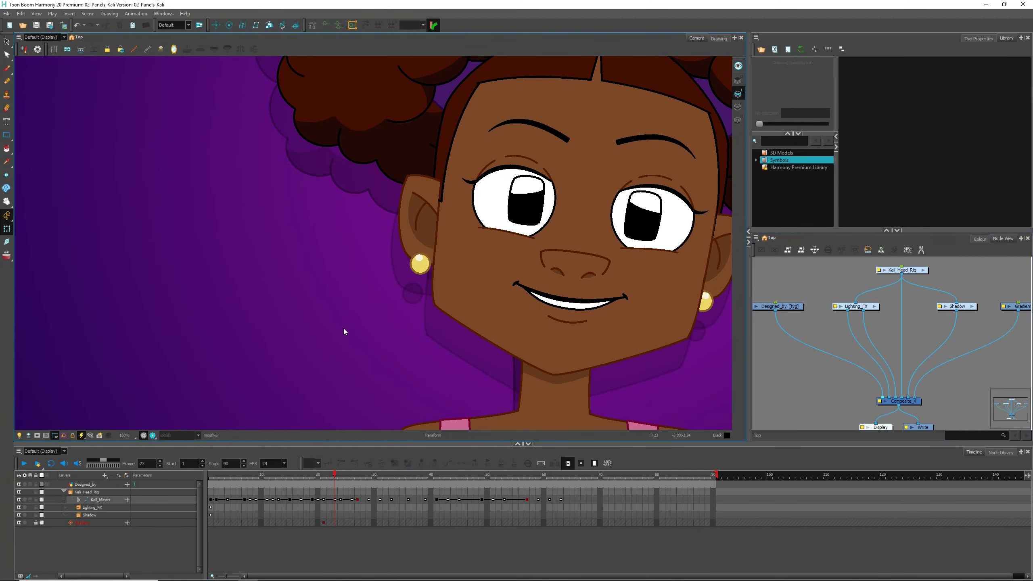
pyautogui.moveTo(332, 370); pyautogui.dragTo(228, 393)
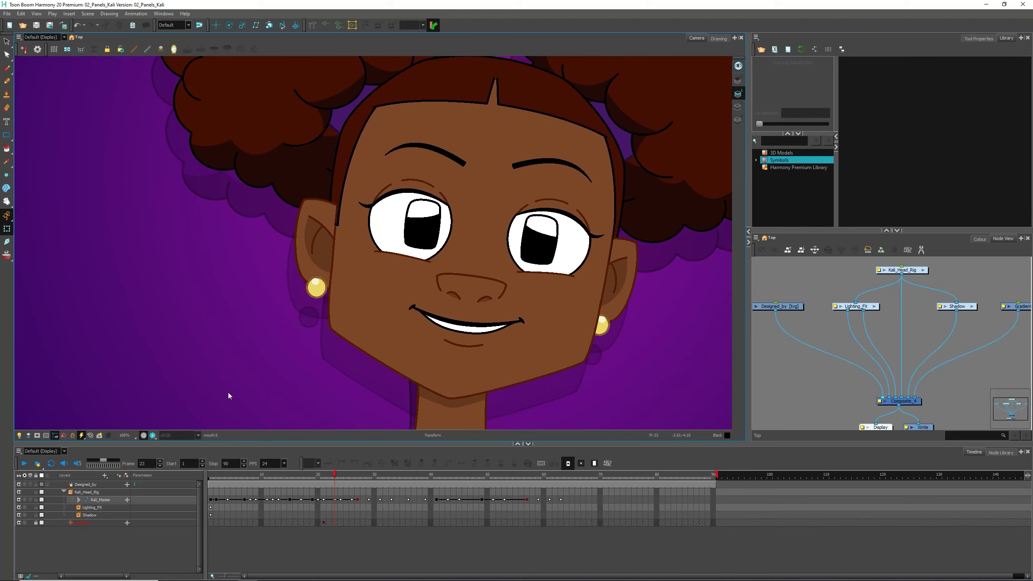
# Show frame 23 in Render View and examine the whole frame with its final lighting and shadow effects
pyautogui.click(154, 435)
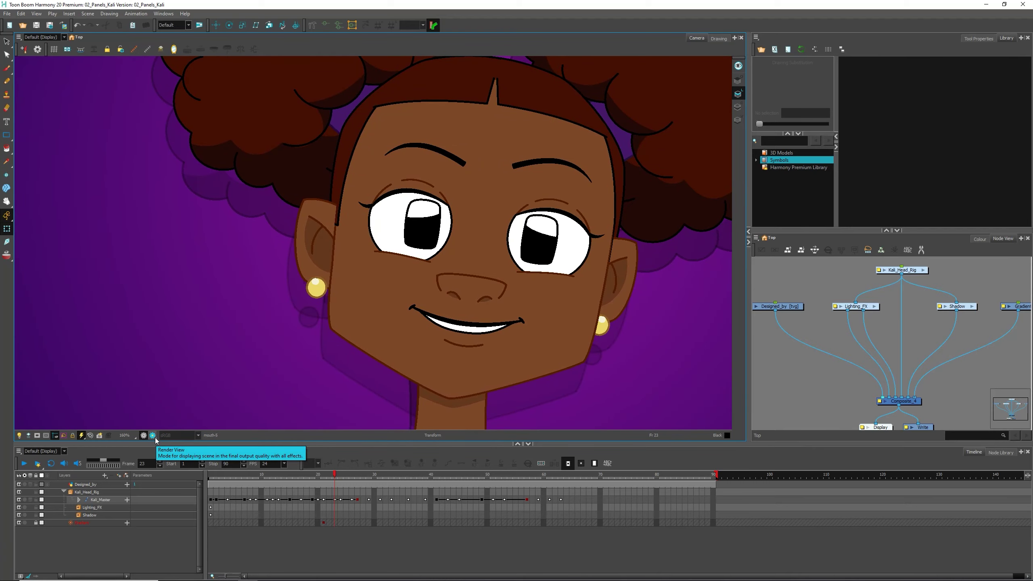
pyautogui.scroll(-5, 158, 377)
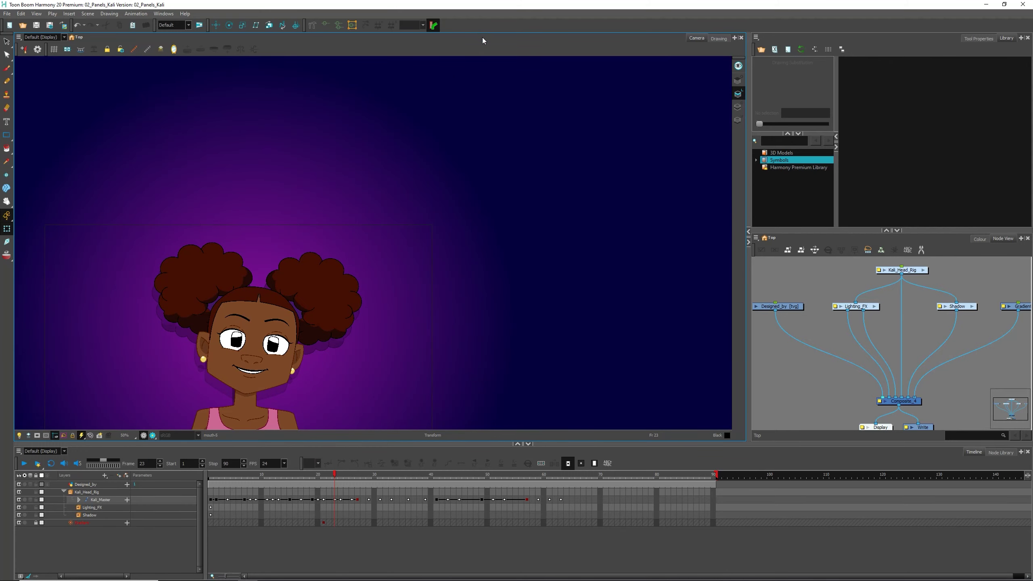
pyautogui.scroll(2, 263, 322)
pyautogui.moveTo(272, 346); pyautogui.dragTo(473, 178)
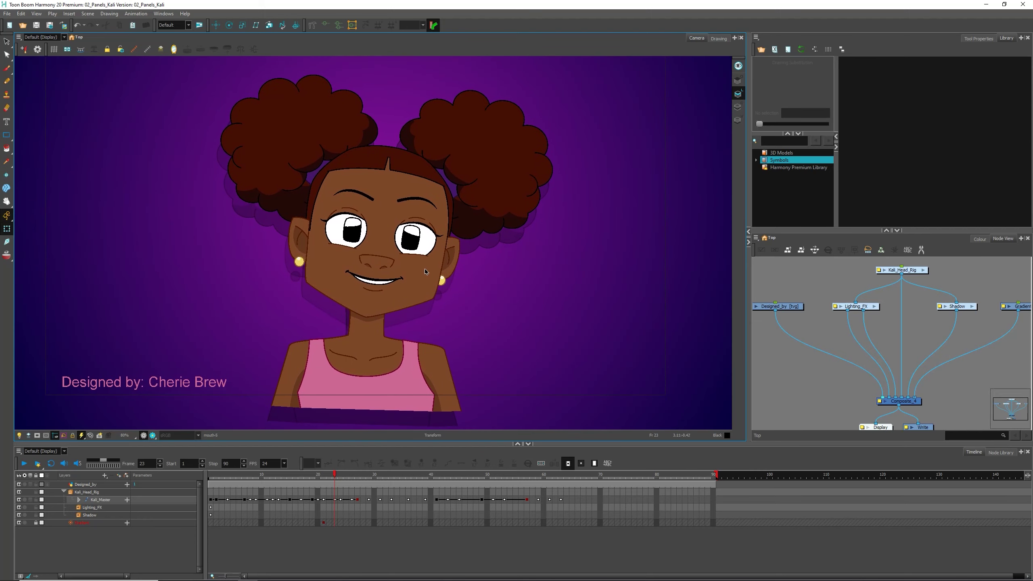
pyautogui.moveTo(424, 269); pyautogui.dragTo(462, 261)
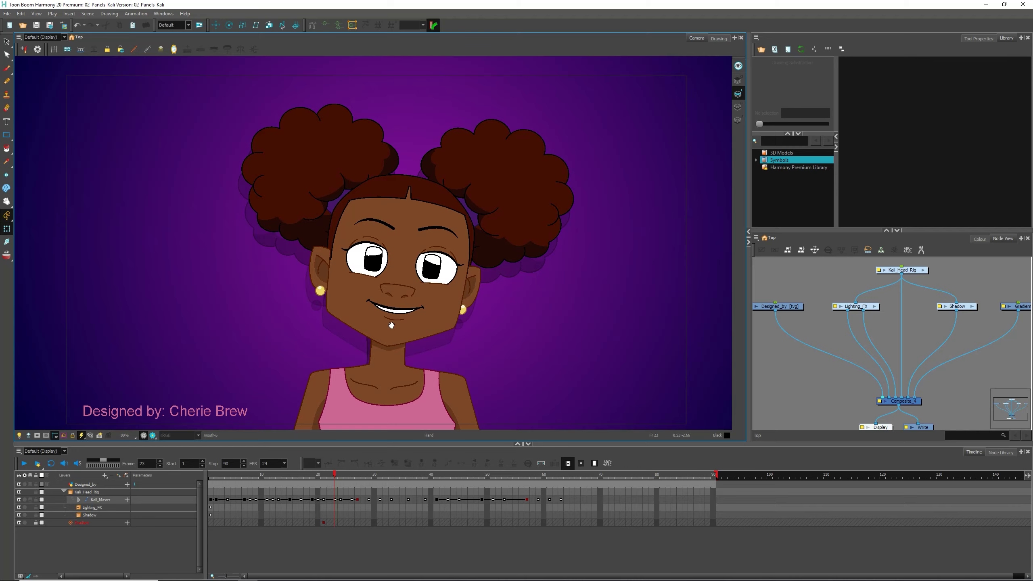
pyautogui.moveTo(392, 326); pyautogui.dragTo(388, 322)
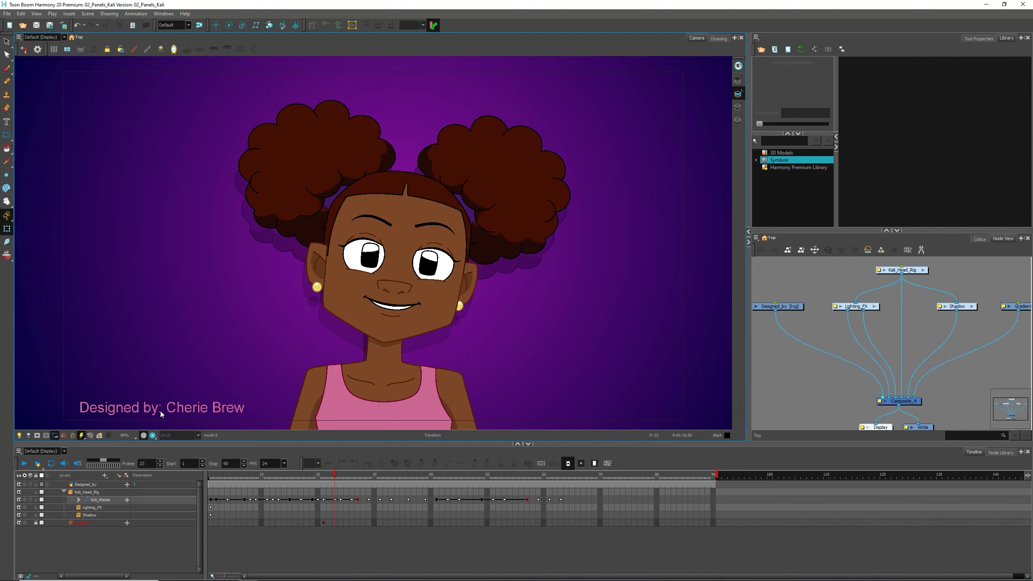
pyautogui.click(153, 435)
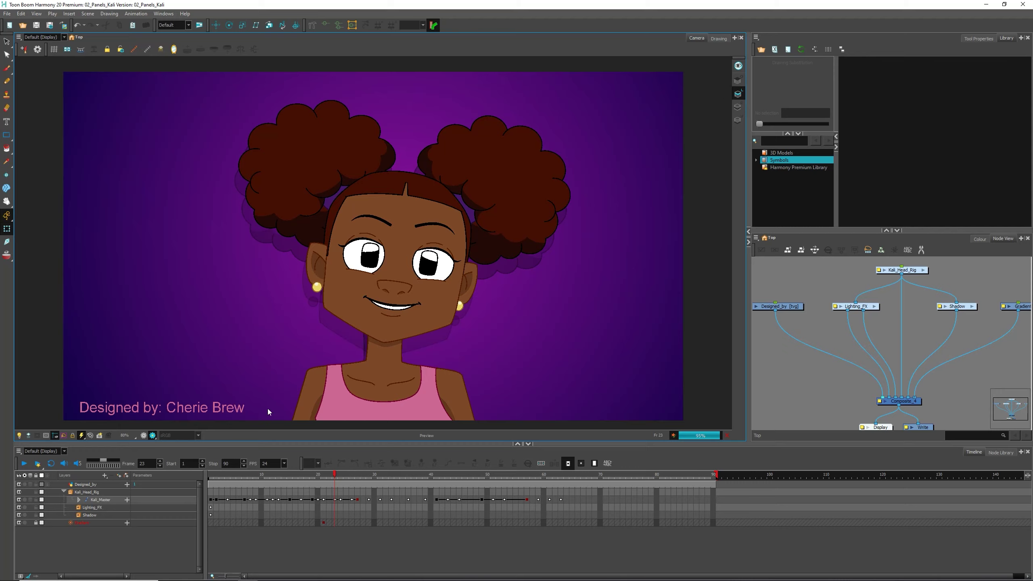
pyautogui.scroll(-4, 448, 244)
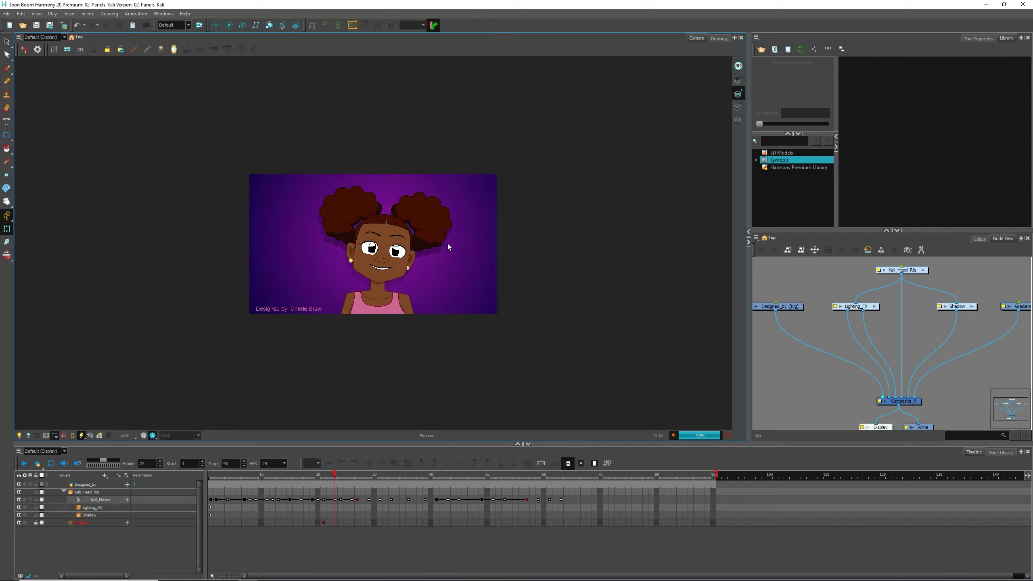
pyautogui.scroll(4, 447, 244)
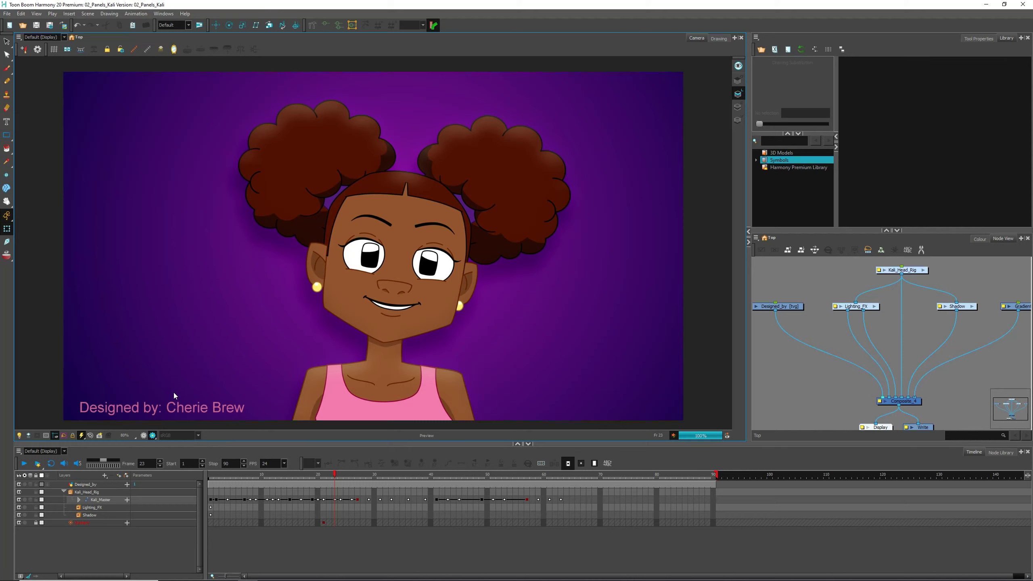
# Play the scene in Render View, stop playback, and return the Camera view to the OpenGL display
pyautogui.click(24, 464)
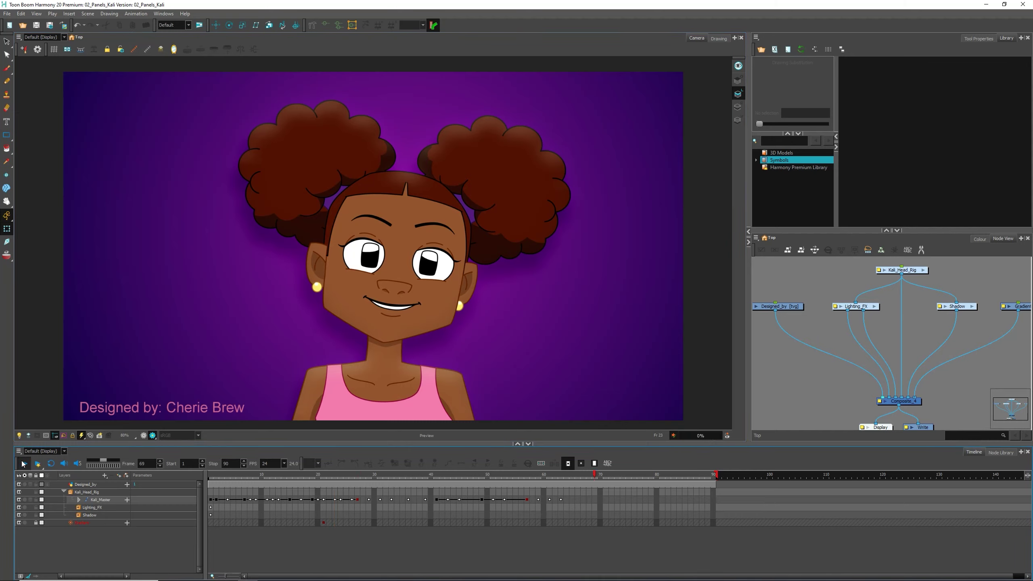
pyautogui.click(24, 463)
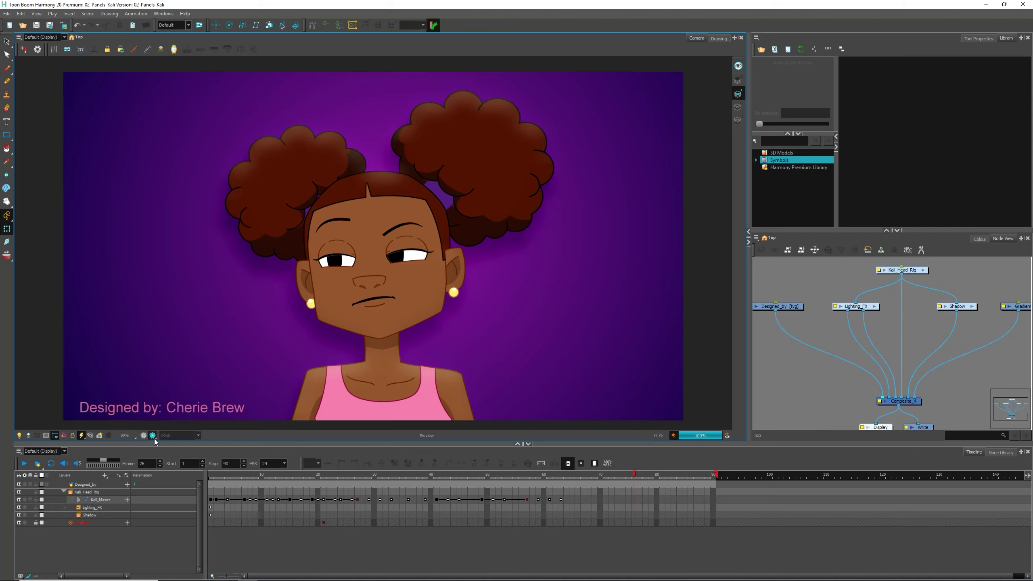
pyautogui.click(143, 435)
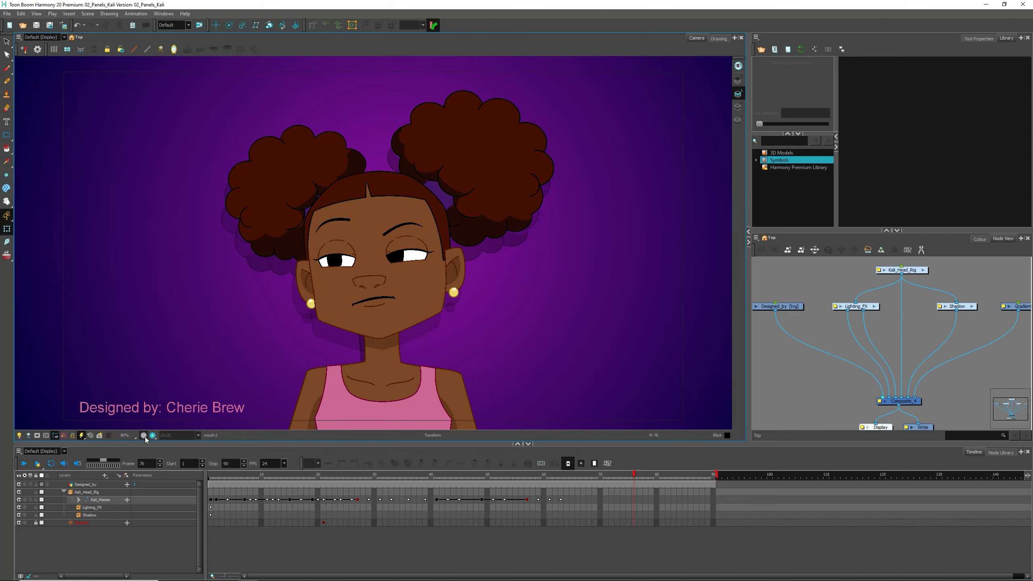
# Scrub the timeline to the tilted-head pose at frame 8
pyautogui.click(859, 306)
pyautogui.click(841, 281)
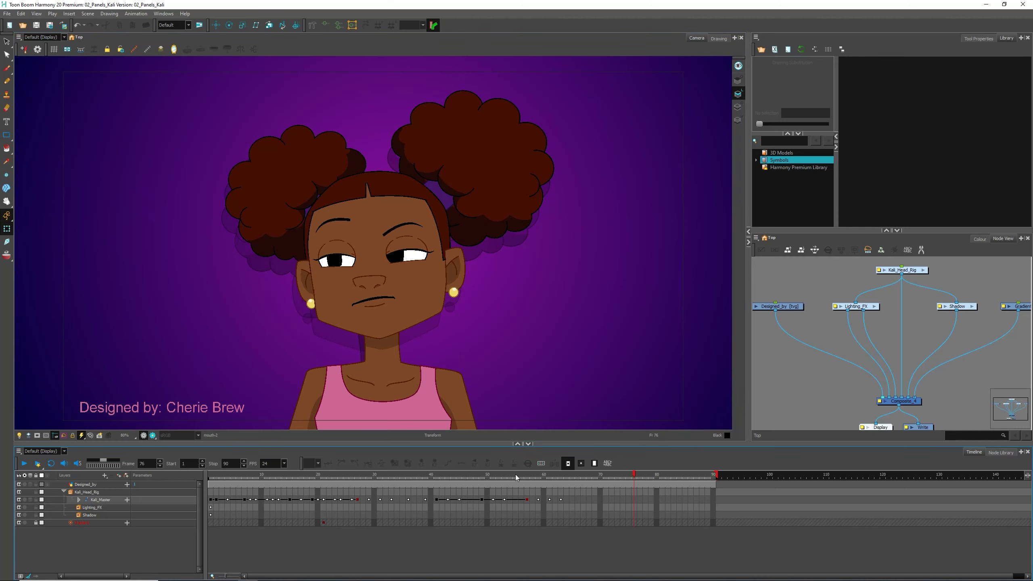
pyautogui.moveTo(515, 475); pyautogui.dragTo(257, 475)
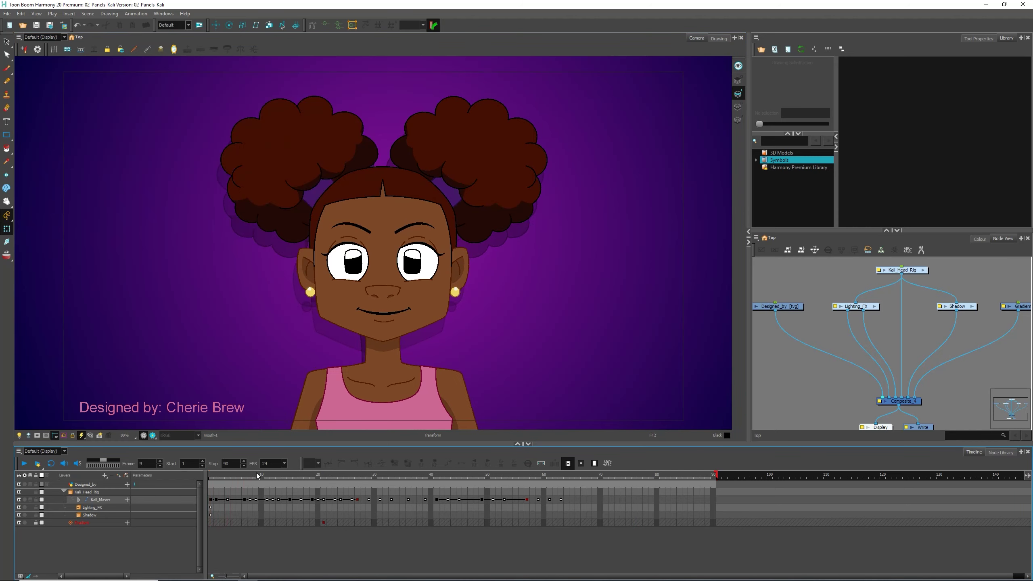
pyautogui.moveTo(568, 484); pyautogui.dragTo(249, 486)
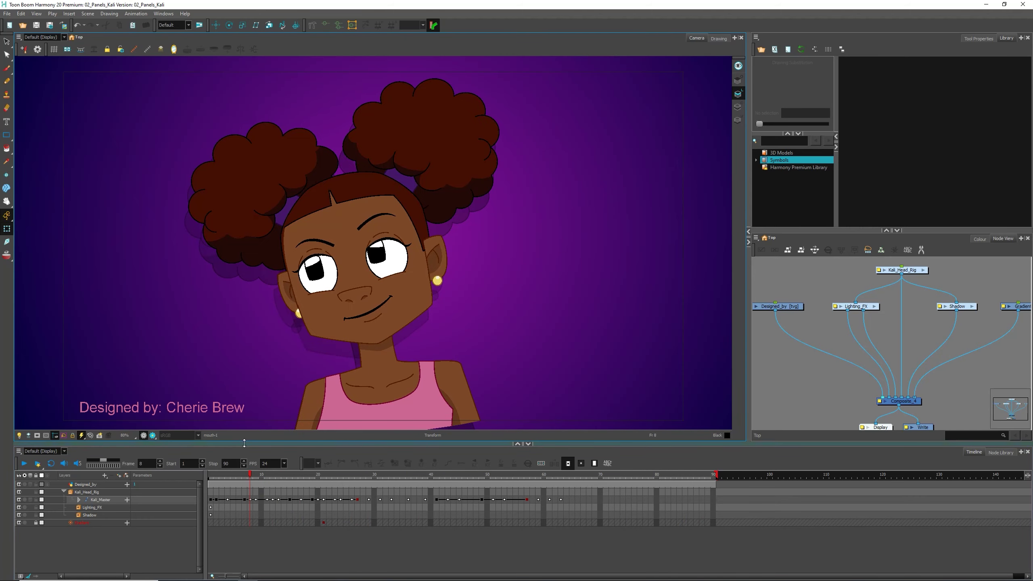
pyautogui.moveTo(476, 357)
pyautogui.mouseDown()
pyautogui.moveTo(478, 365)
pyautogui.moveTo(473, 334)
pyautogui.moveTo(475, 374)
pyautogui.moveTo(474, 366)
pyautogui.mouseUp()
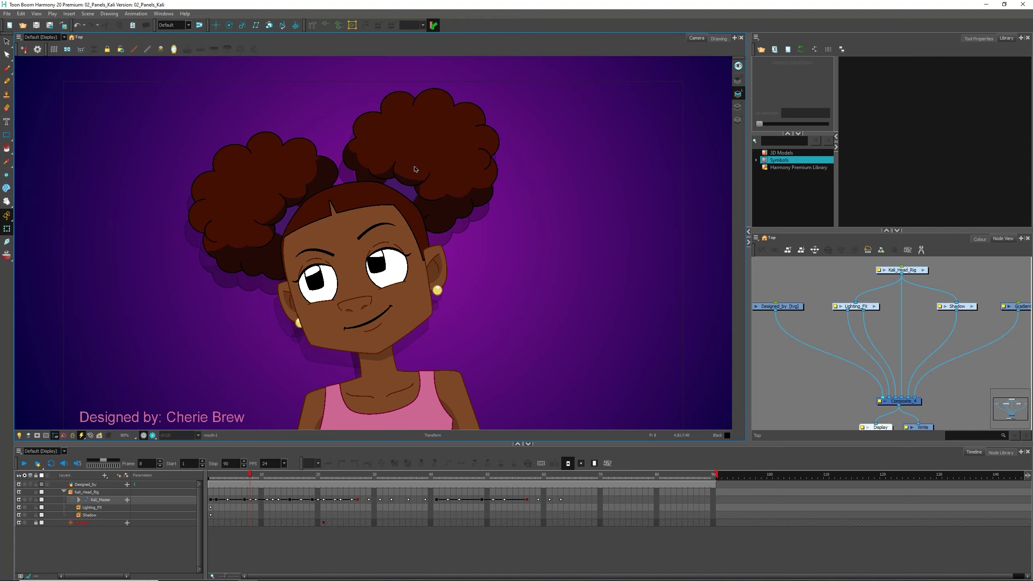
# Inspect the layering of the character's left hair puff by selecting its back and front drawings with the Transform tool
pyautogui.click(425, 173)
pyautogui.click(473, 148)
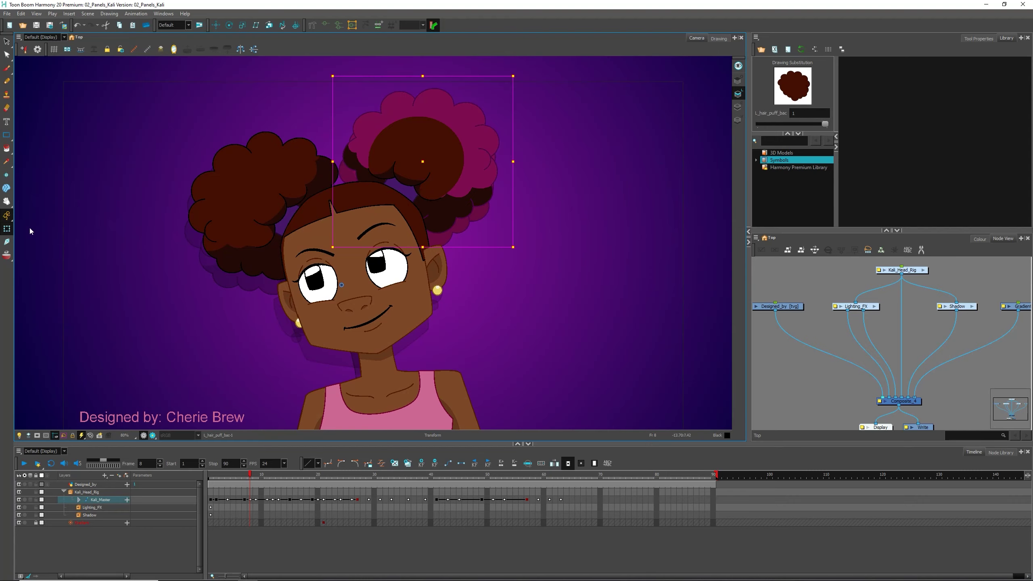
pyautogui.click(7, 229)
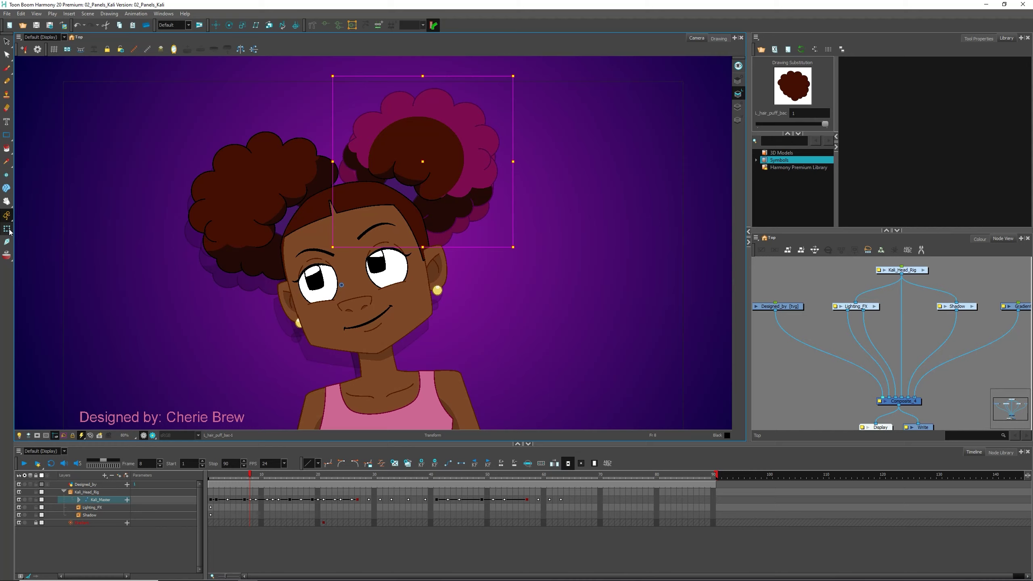
pyautogui.click(437, 160)
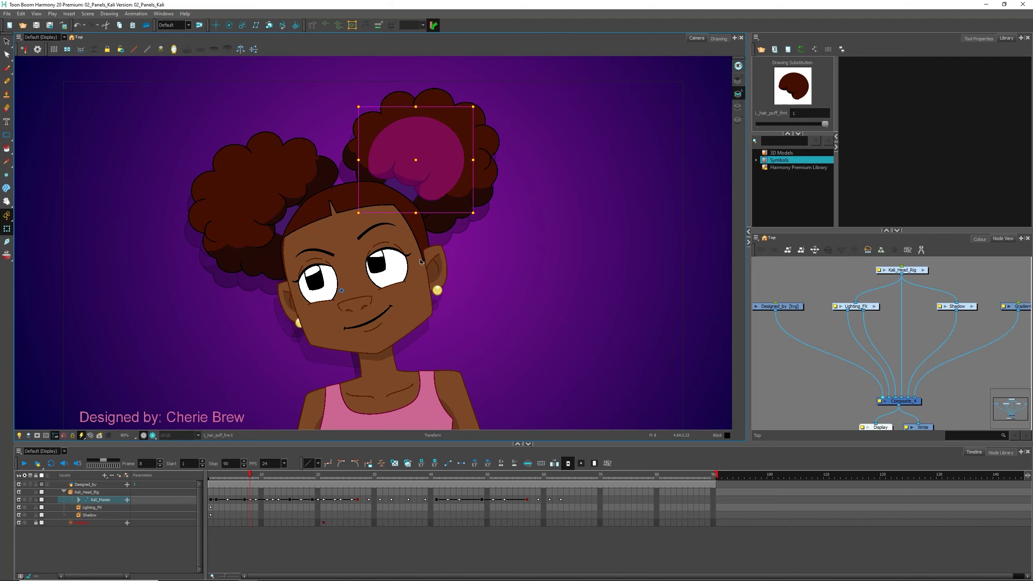
# Select the whole head rig, try rotating it at frame 8, and scrub back to frame 2 with nothing selected
pyautogui.click(390, 306)
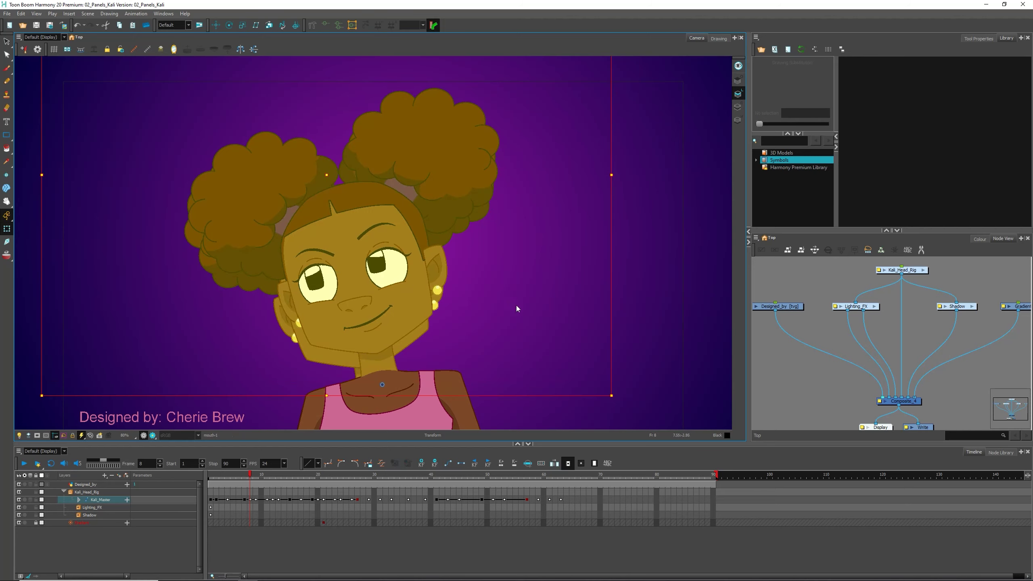
pyautogui.moveTo(620, 385); pyautogui.dragTo(610, 421)
pyautogui.click(244, 475)
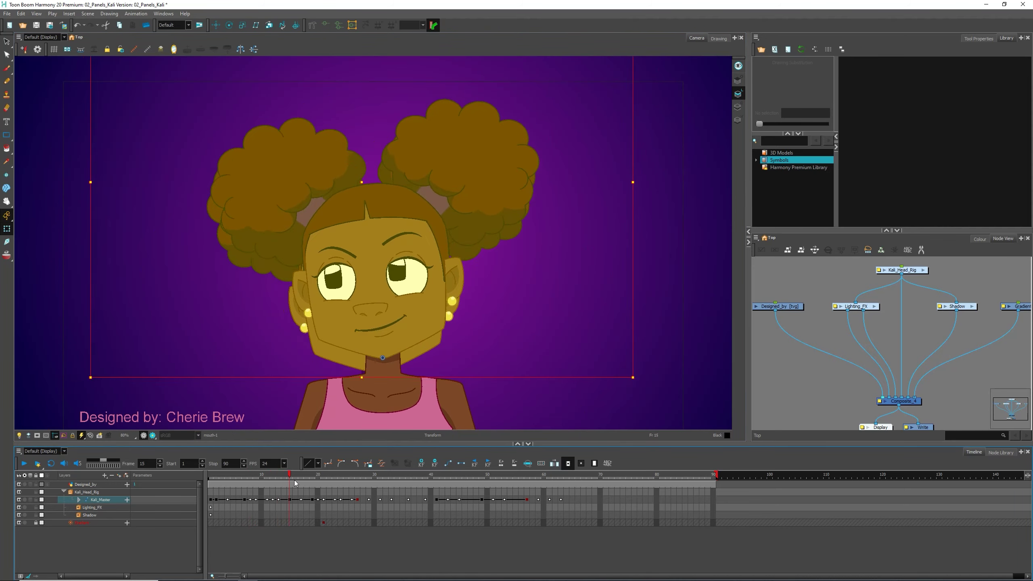
pyautogui.moveTo(244, 482); pyautogui.dragTo(216, 475)
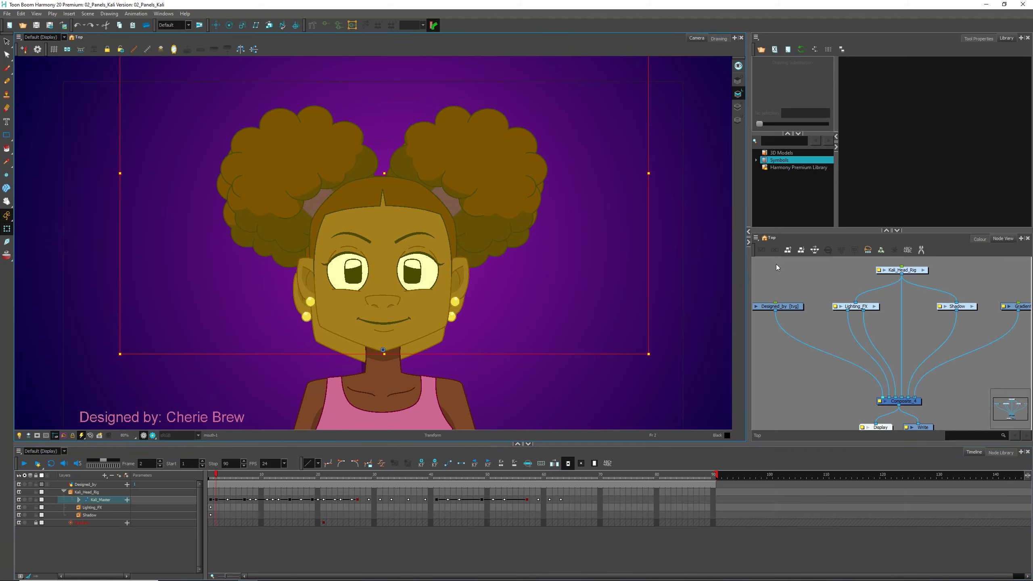
pyautogui.click(812, 278)
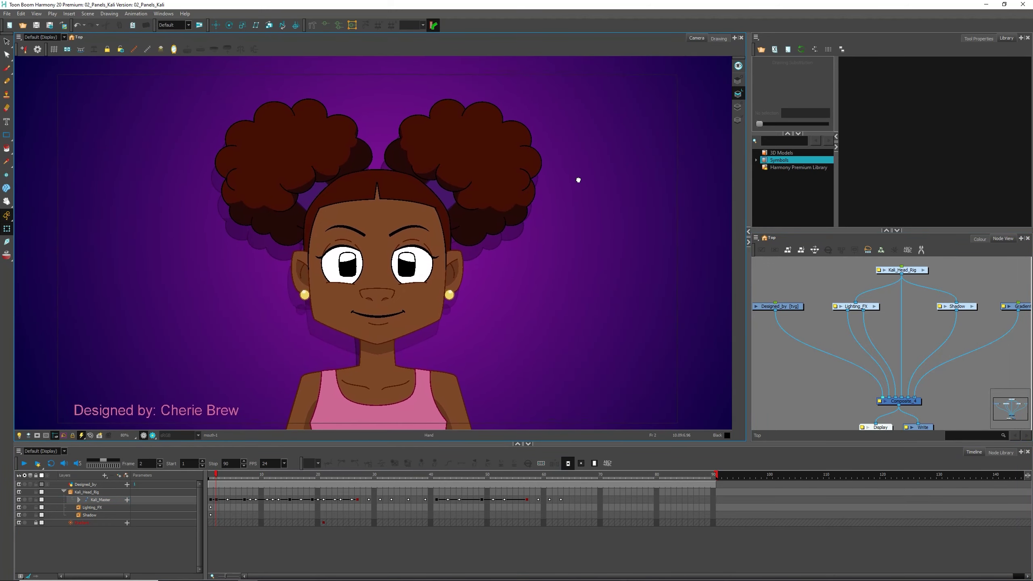
# Open the ear_L drawing in the Drawing view and enable the Light Table to show the other layers
pyautogui.click(454, 267)
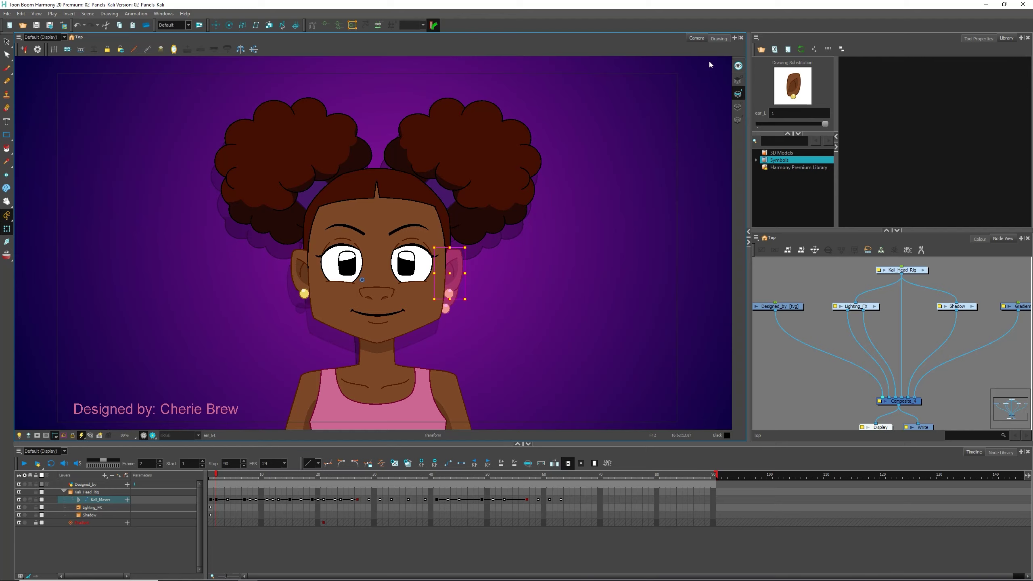
pyautogui.click(718, 39)
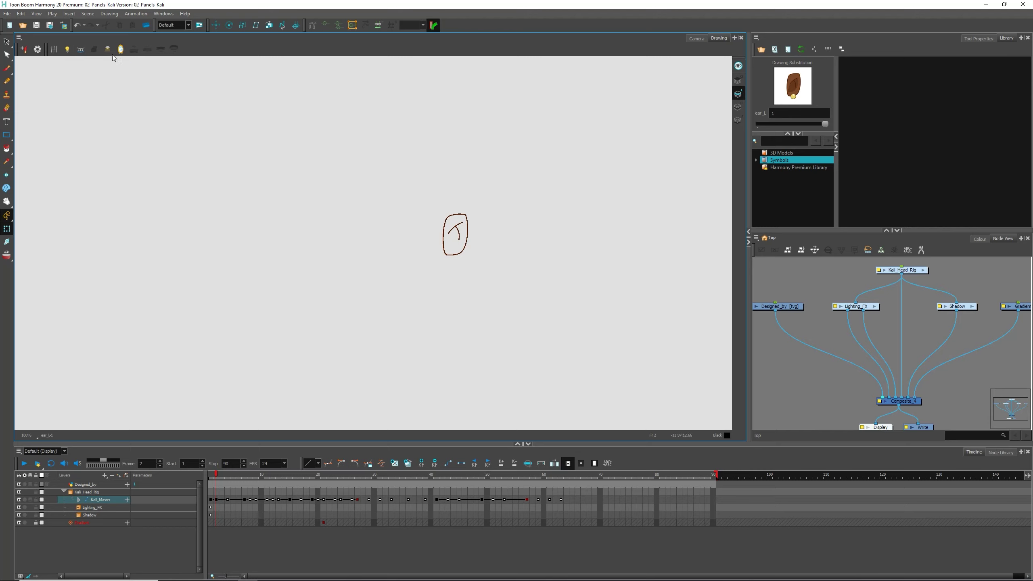
pyautogui.click(67, 51)
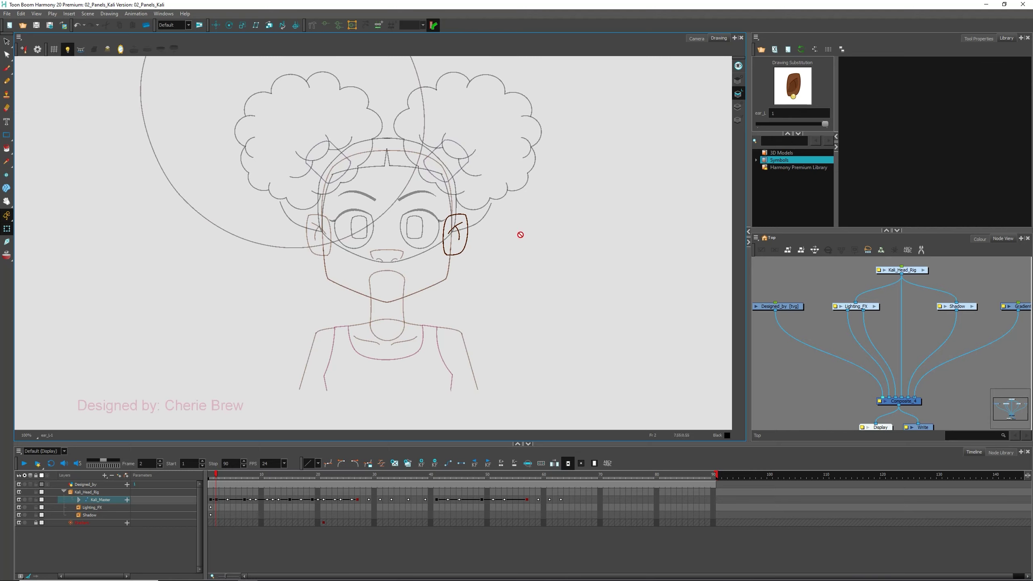
# Examine the ear_L line art up close against the light-table outlines of the head
pyautogui.press('2')
pyautogui.press('2')
pyautogui.press('2')
pyautogui.moveTo(548, 225)
pyautogui.mouseDown()
pyautogui.moveTo(433, 280)
pyautogui.moveTo(451, 300)
pyautogui.moveTo(485, 252)
pyautogui.moveTo(478, 271)
pyautogui.mouseUp()
pyautogui.press('1')
pyautogui.press('1')
pyautogui.press('1')
pyautogui.press('2')
pyautogui.press('2')
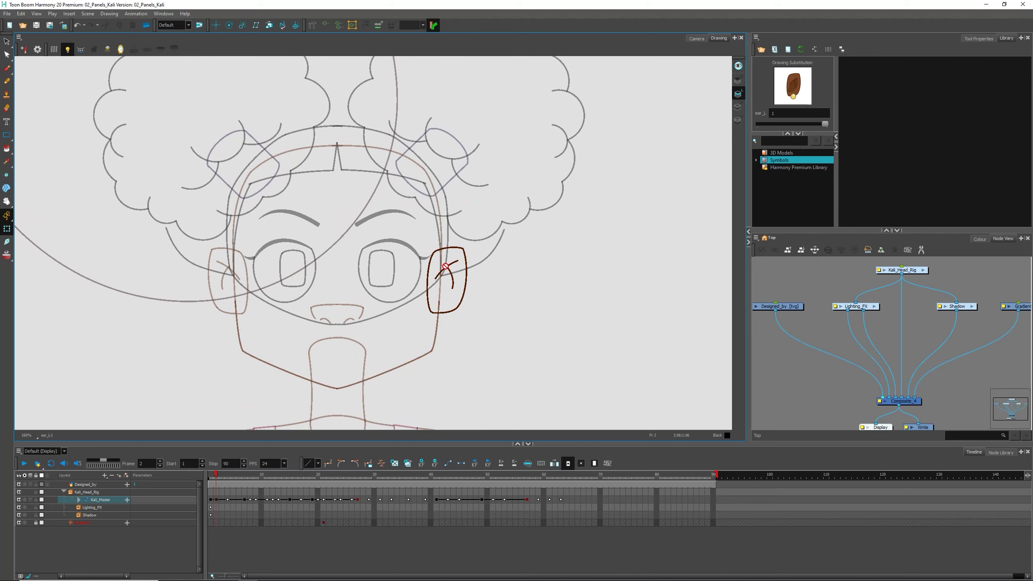
pyautogui.moveTo(463, 278)
pyautogui.mouseDown()
pyautogui.moveTo(465, 102)
pyautogui.moveTo(468, 298)
pyautogui.moveTo(469, 286)
pyautogui.mouseUp()
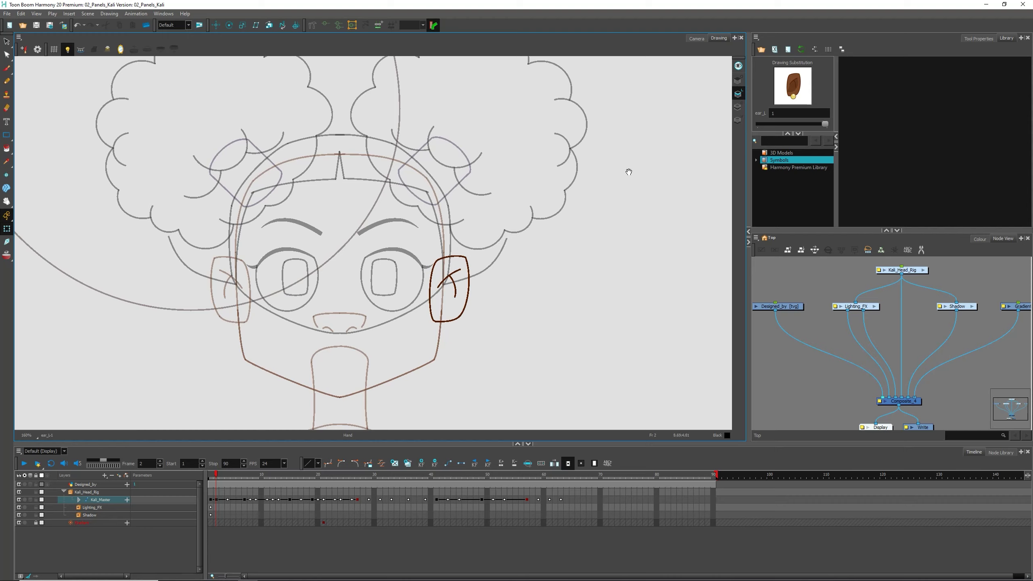
# Select strokes of the ear_L line art with the Select tool while the Light Table shows the surrounding head outlines
pyautogui.click(66, 50)
pyautogui.press('2')
pyautogui.moveTo(509, 275); pyautogui.dragTo(455, 237)
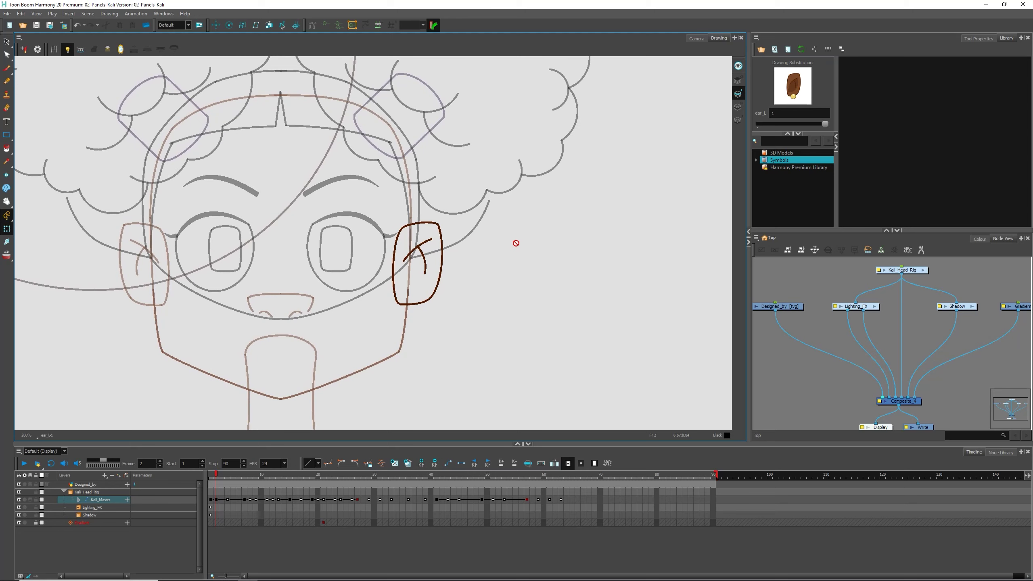
pyautogui.press('2')
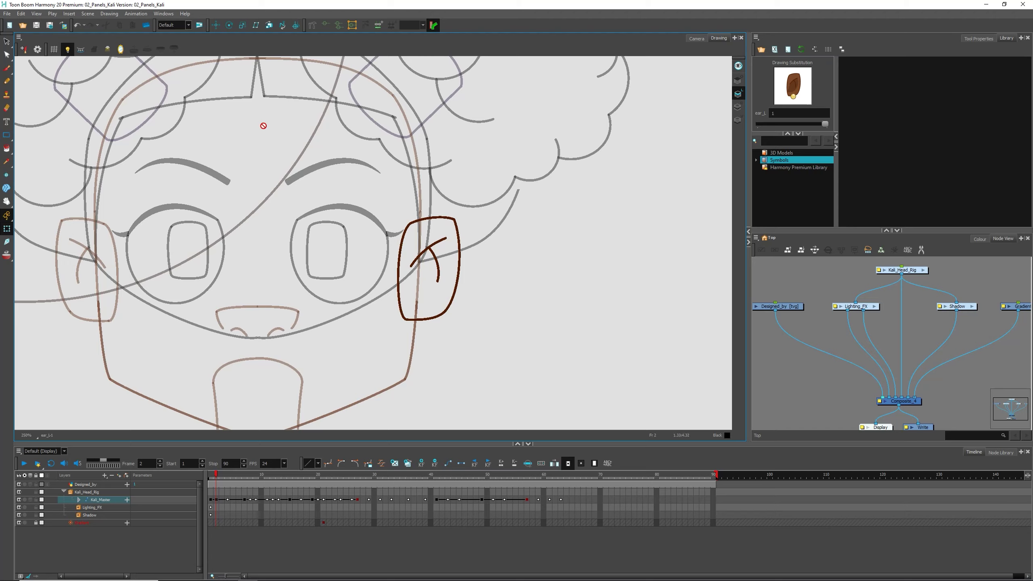
pyautogui.click(8, 42)
pyautogui.moveTo(477, 228); pyautogui.dragTo(473, 219)
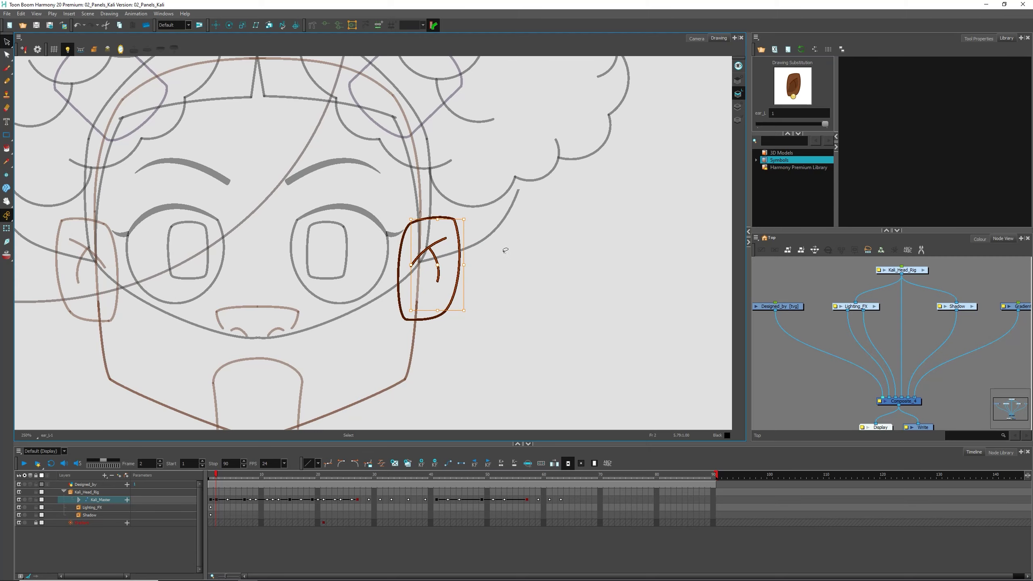
# Turn off the Light Table to isolate the ear_L line art
pyautogui.scroll(3, 506, 250)
pyautogui.click(67, 49)
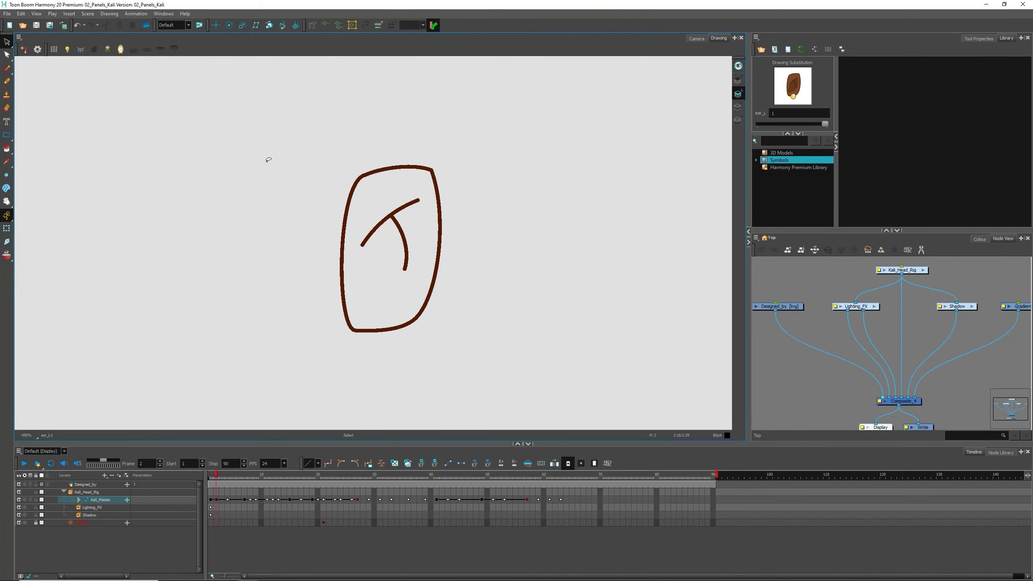
pyautogui.scroll(-1, 526, 228)
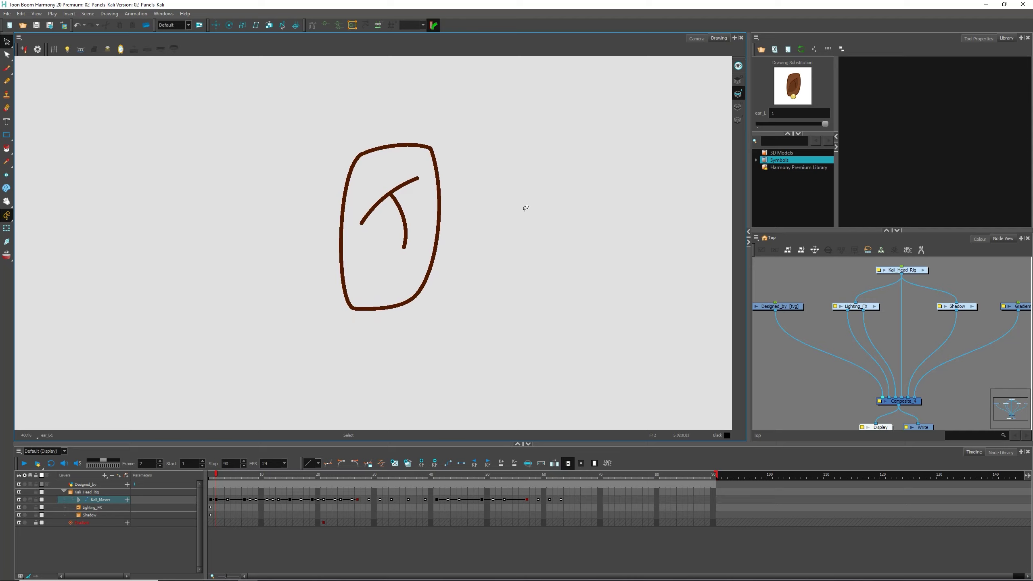
# View the ear_L drawing's Colour, Overlay and Underlay Art layers one by one, then return to Line Art
pyautogui.click(737, 107)
pyautogui.click(738, 80)
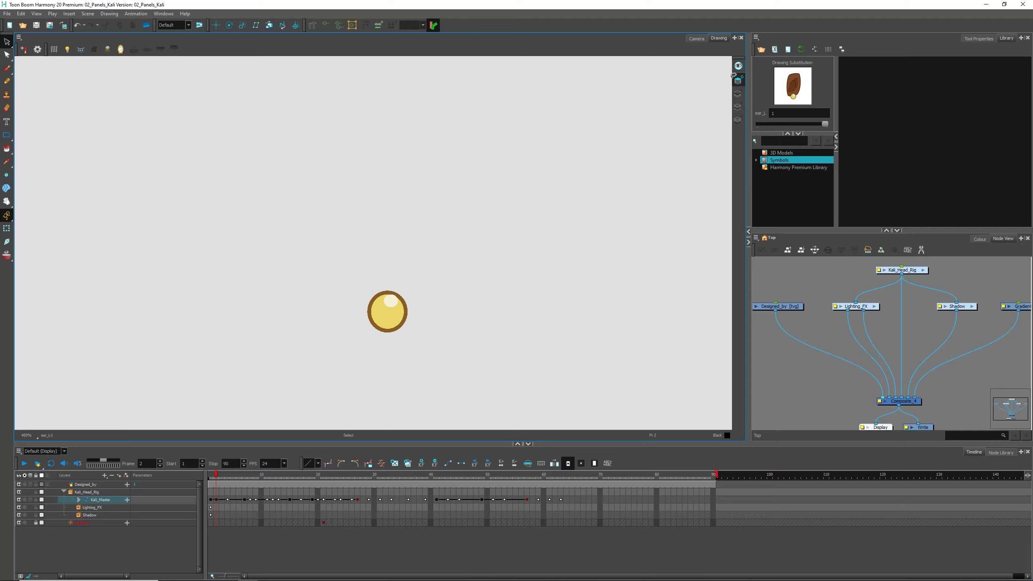
pyautogui.click(738, 119)
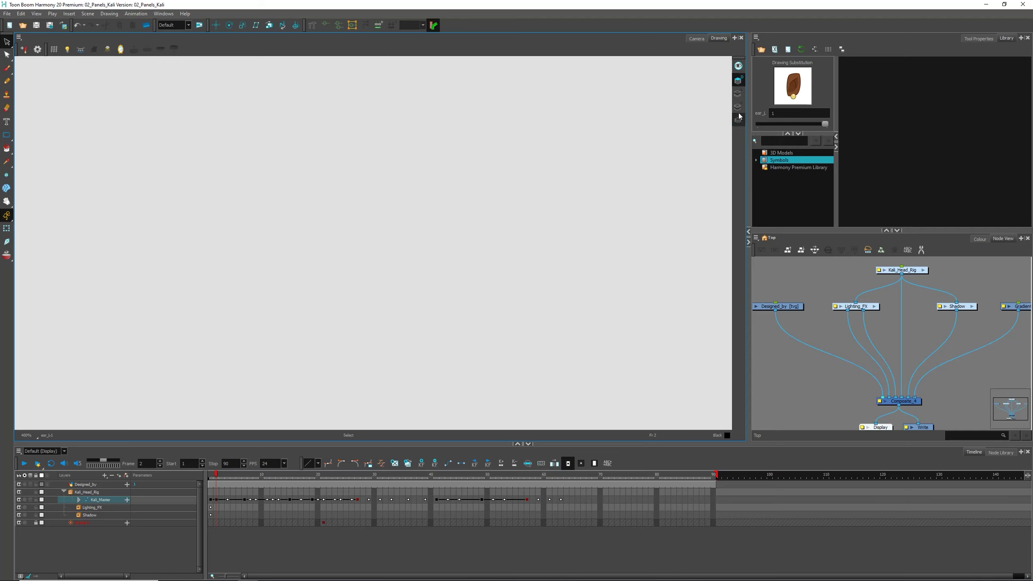
pyautogui.click(738, 94)
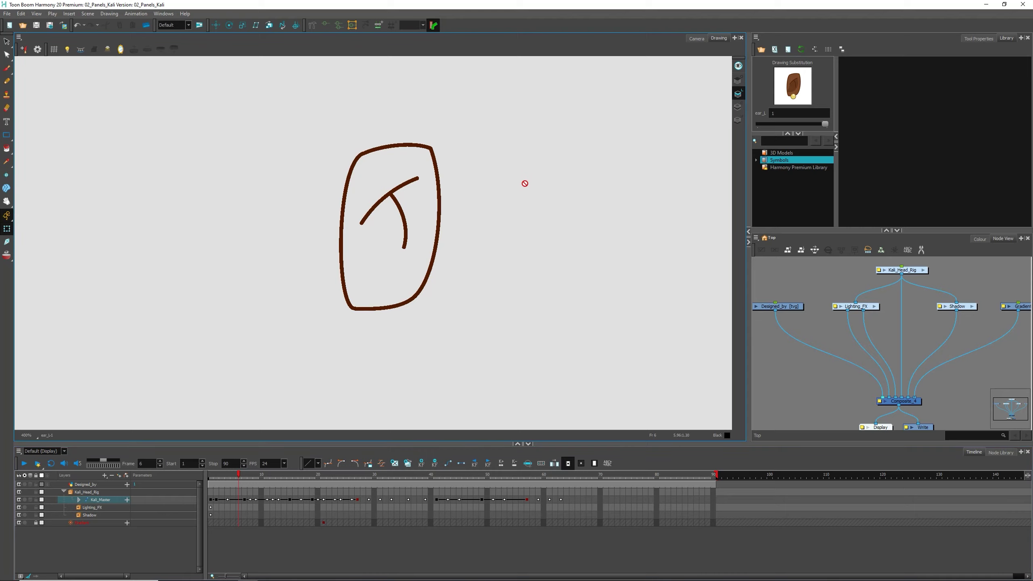
# Reshape the upper inner-ear stroke of ear_L by raising its outer end with the Contour Editor
pyautogui.hotkey('alt', 's')
pyautogui.press('2')
pyautogui.hotkey('alt', 'q')
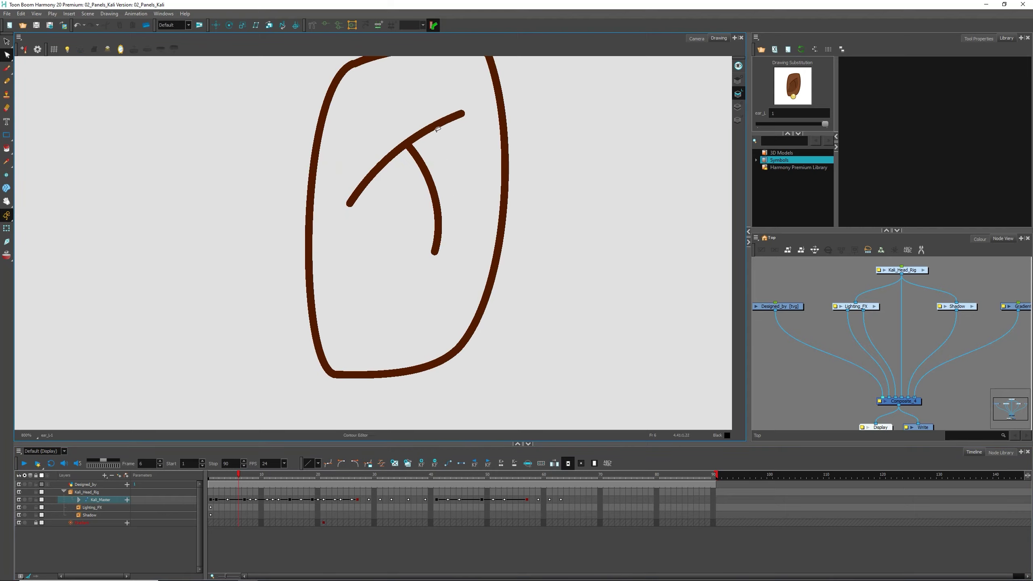
pyautogui.click(463, 114)
pyautogui.moveTo(464, 114); pyautogui.dragTo(460, 80)
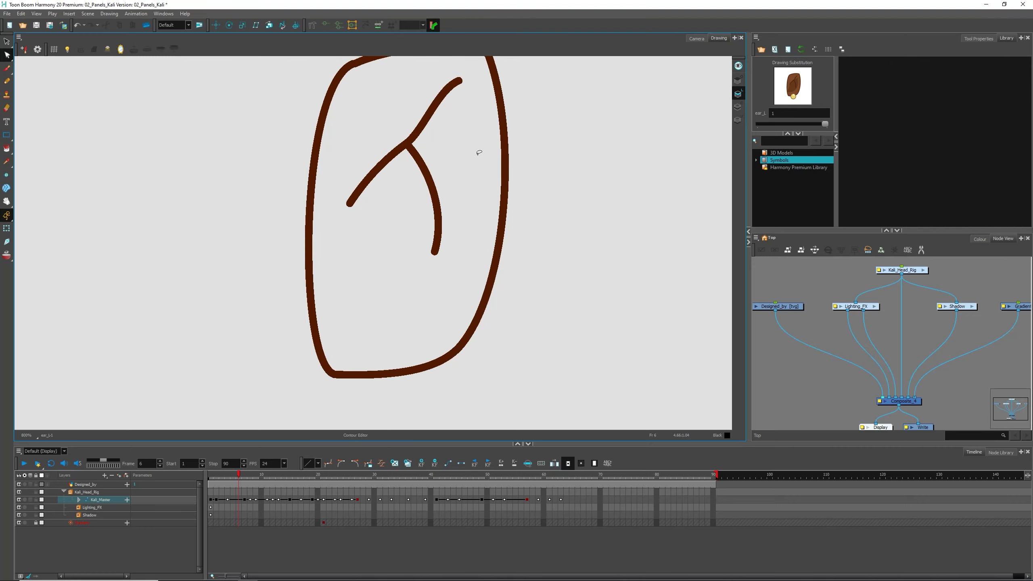
# Return to the Camera view, deselect the ear and scrub the animation to frame 53
pyautogui.hotkey('shift', 't')
pyautogui.click(696, 38)
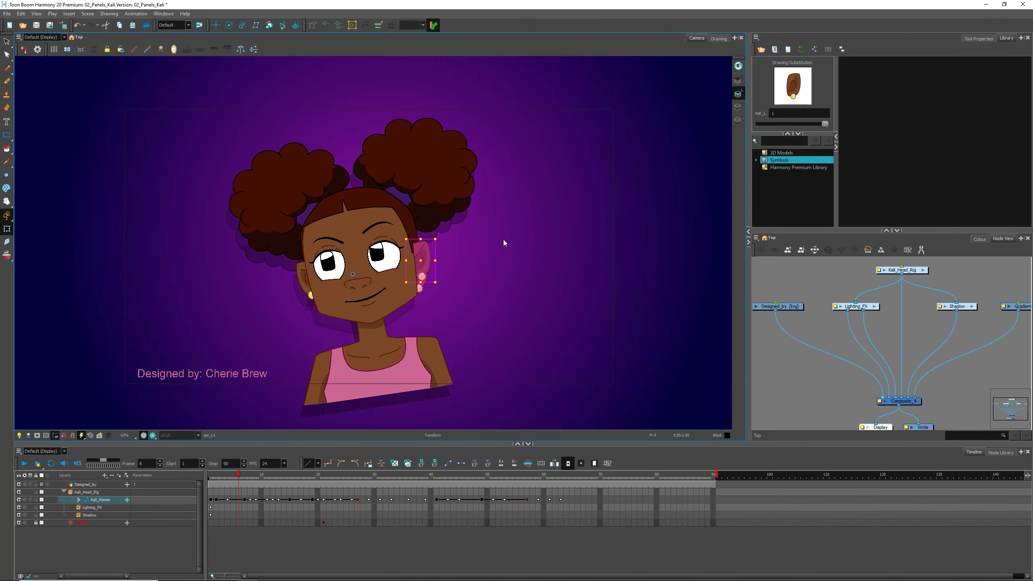
pyautogui.click(778, 267)
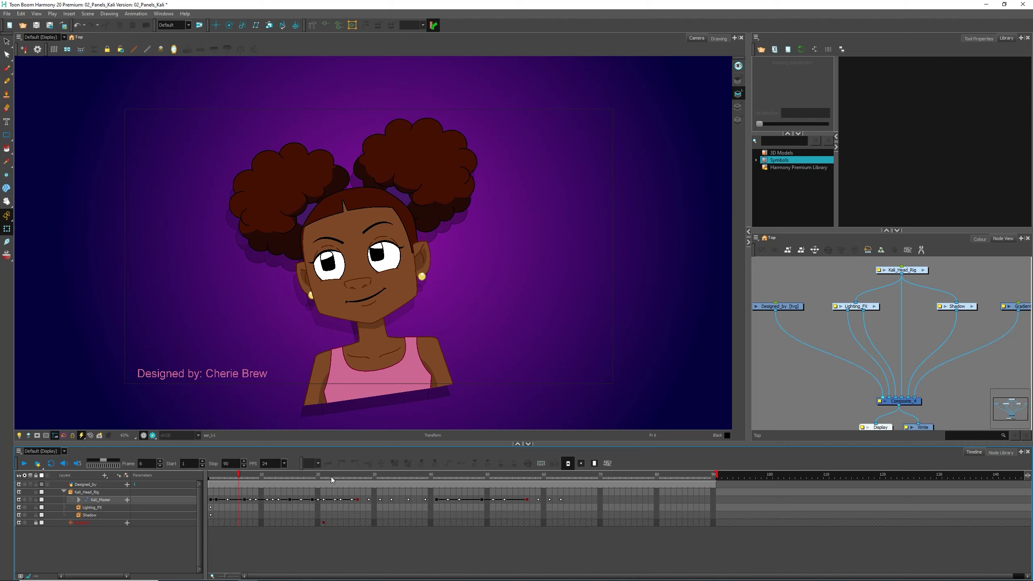
pyautogui.moveTo(325, 474); pyautogui.dragTo(505, 480)
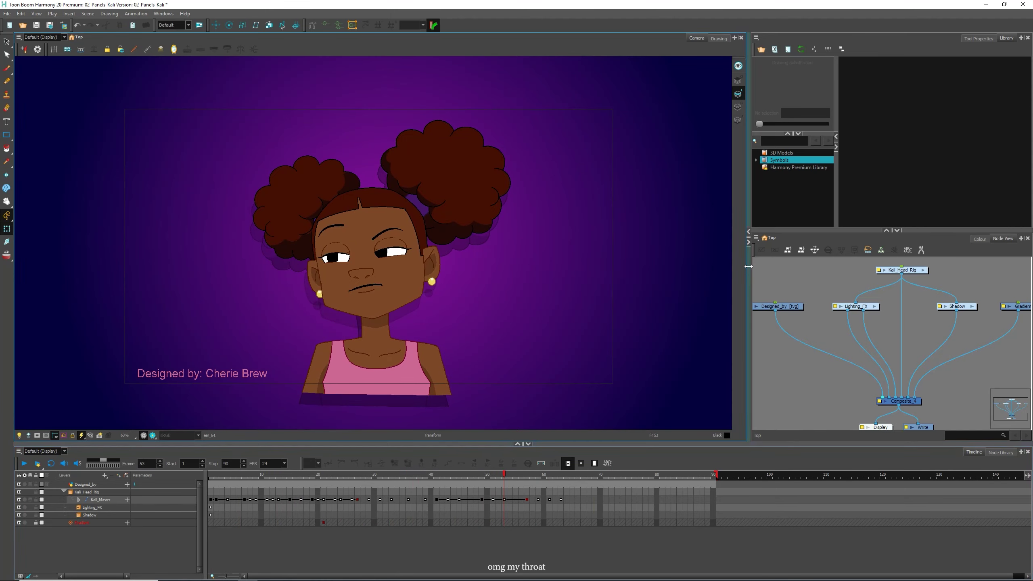
# Compare the Tool Properties of the Transform, Contour Editor, Pencil, Stamp, Eraser and Select tools
pyautogui.click(979, 38)
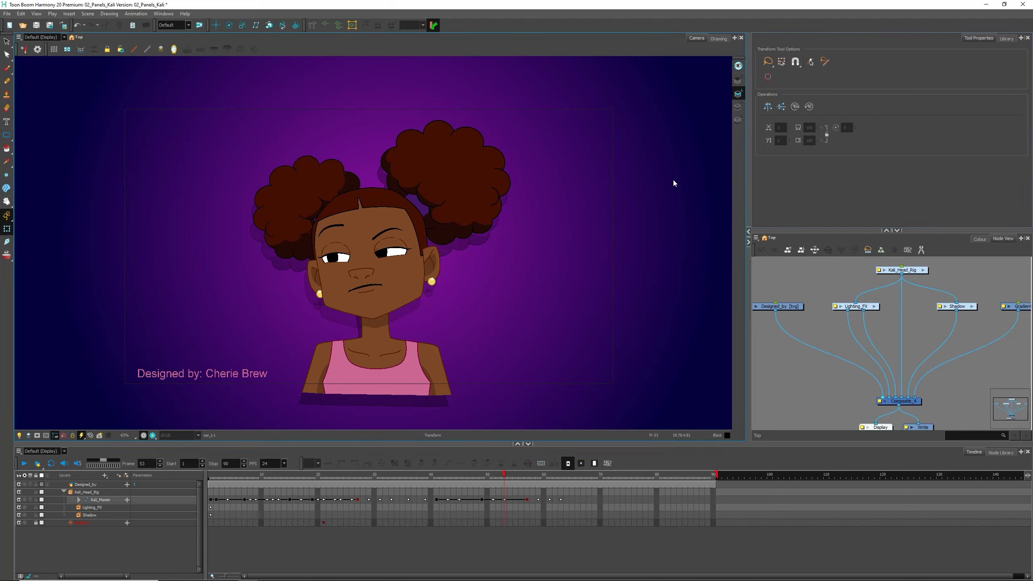
pyautogui.press('2')
pyautogui.moveTo(653, 210); pyautogui.dragTo(664, 201)
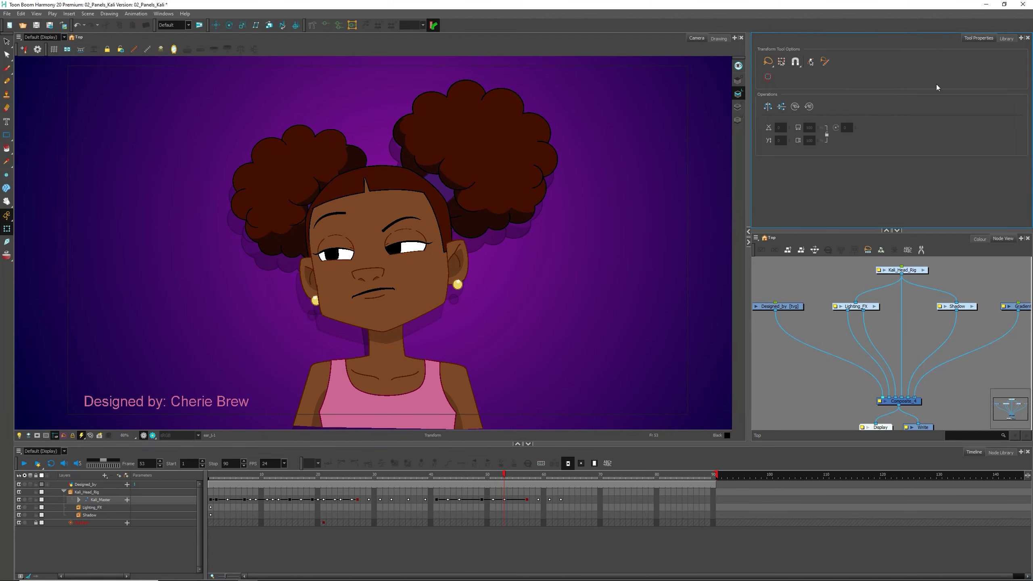
pyautogui.click(782, 63)
pyautogui.click(7, 55)
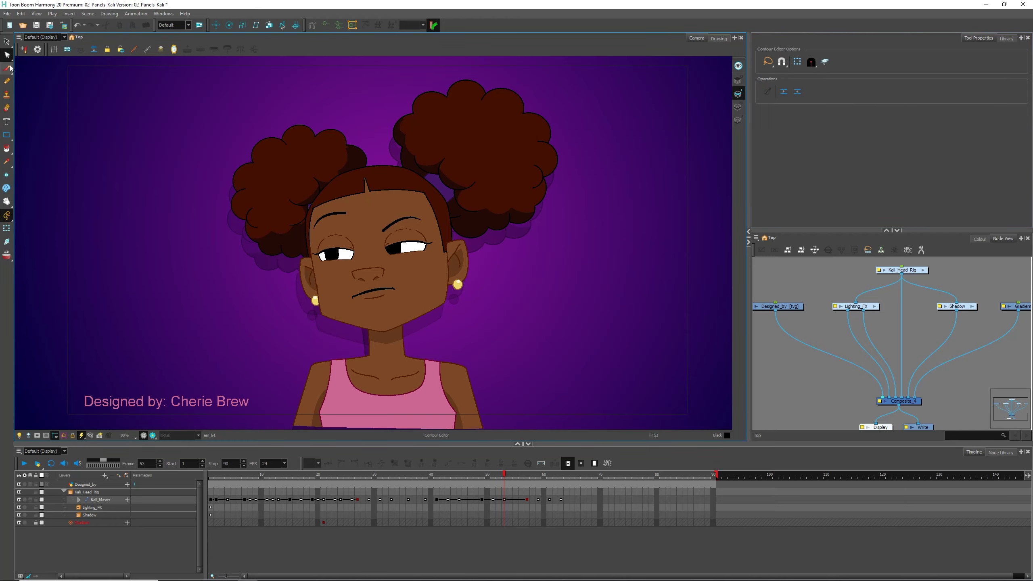
pyautogui.click(7, 82)
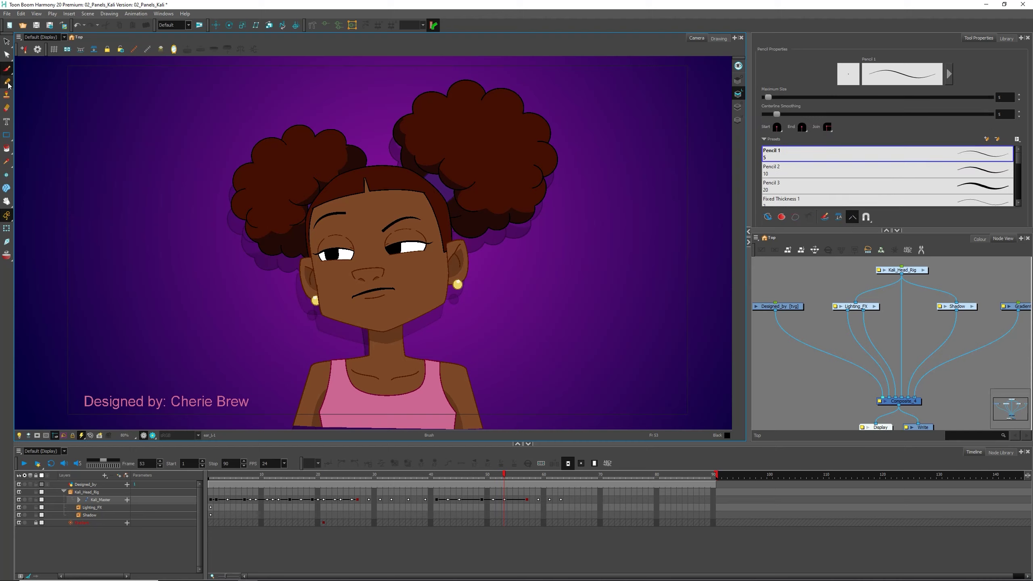
pyautogui.click(6, 95)
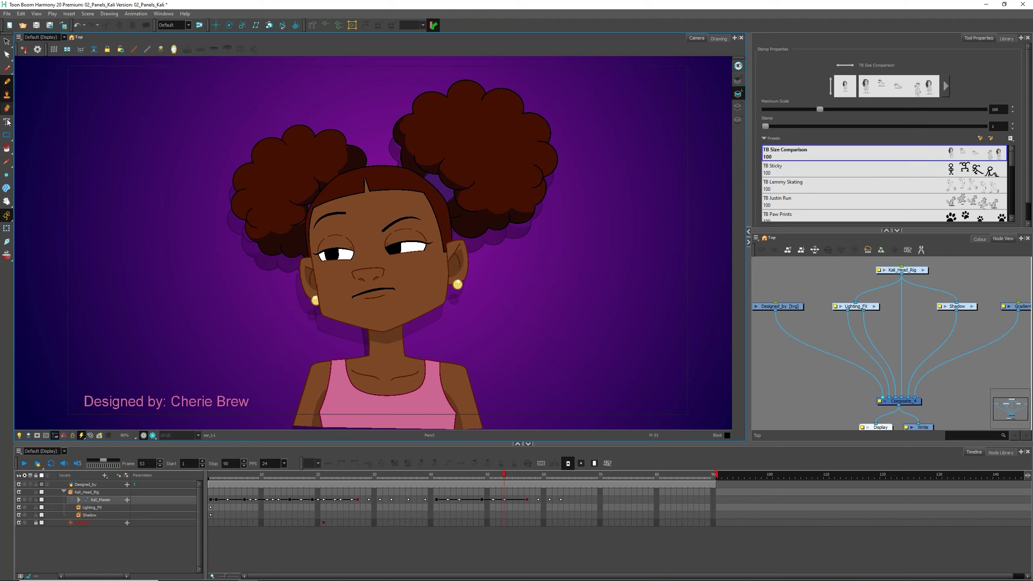
pyautogui.click(6, 109)
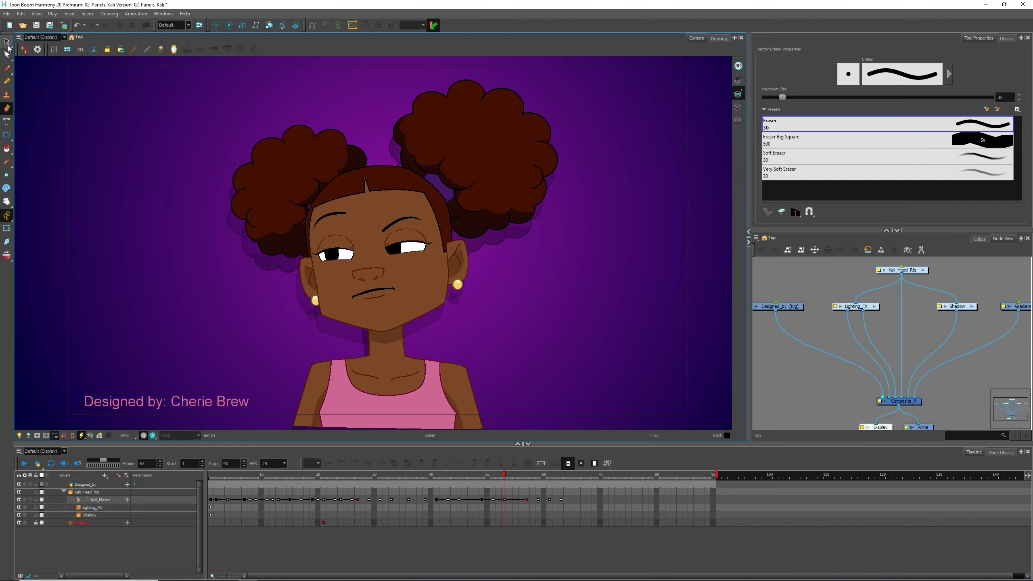
pyautogui.click(8, 41)
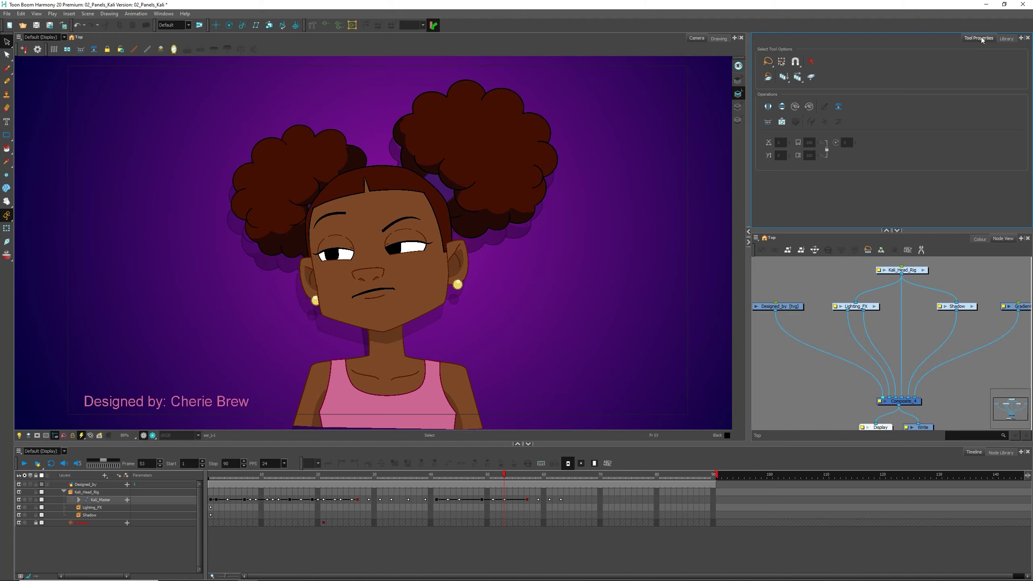
# Look through the 3D Models, Symbols and Harmony Premium Library folders in the Library view
pyautogui.click(1007, 40)
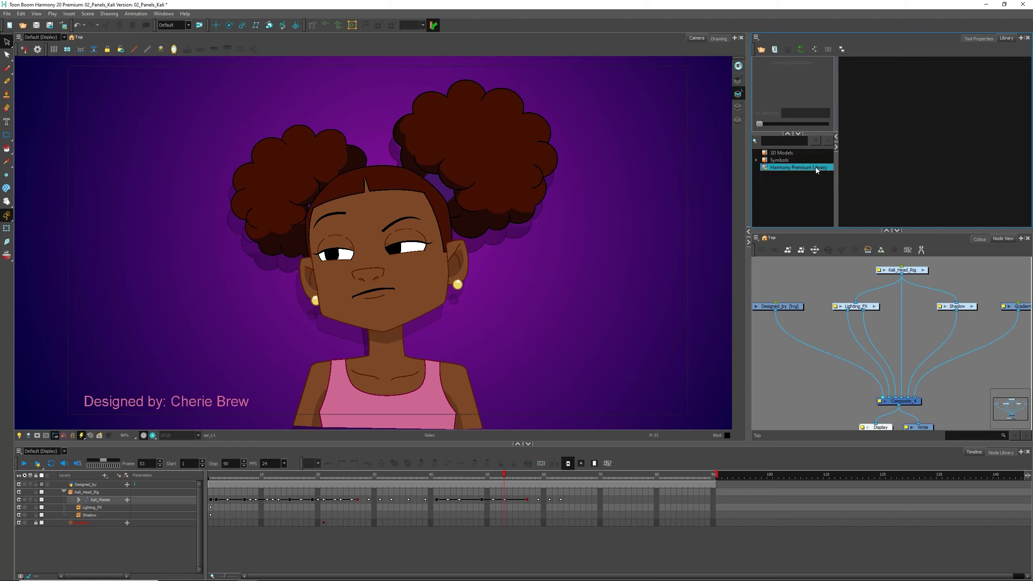
pyautogui.click(817, 153)
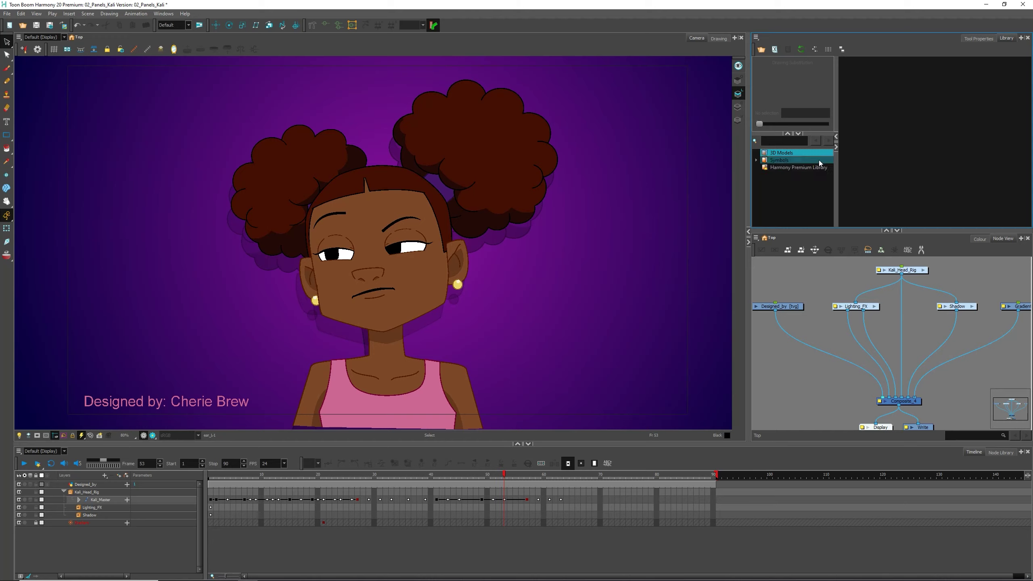
pyautogui.click(774, 164)
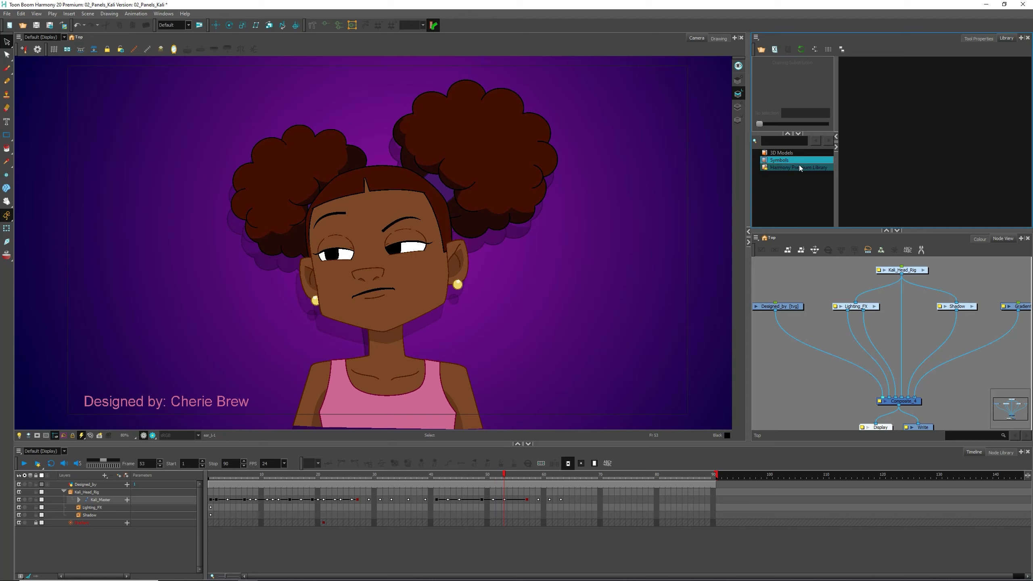
pyautogui.click(773, 168)
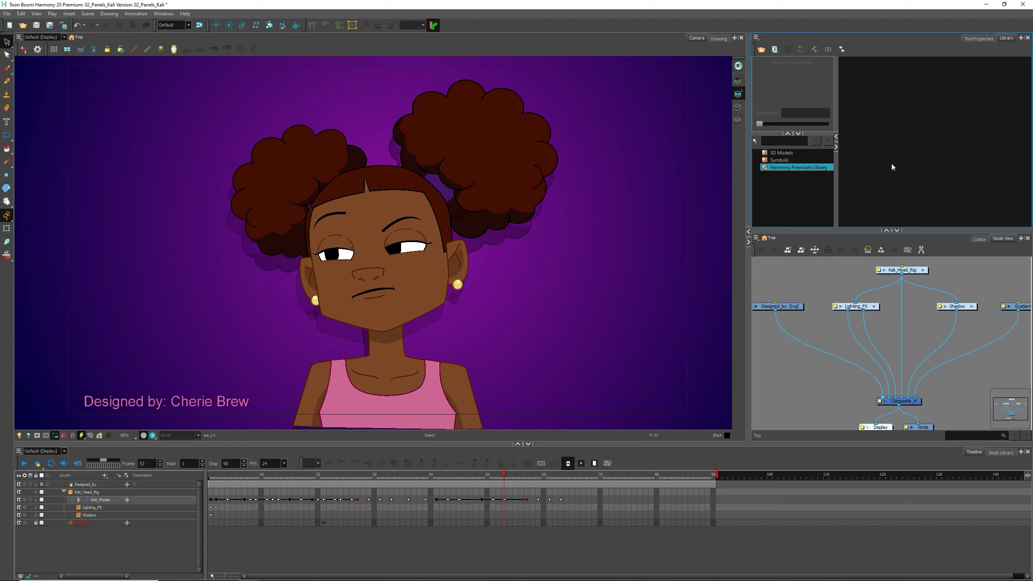
pyautogui.click(790, 159)
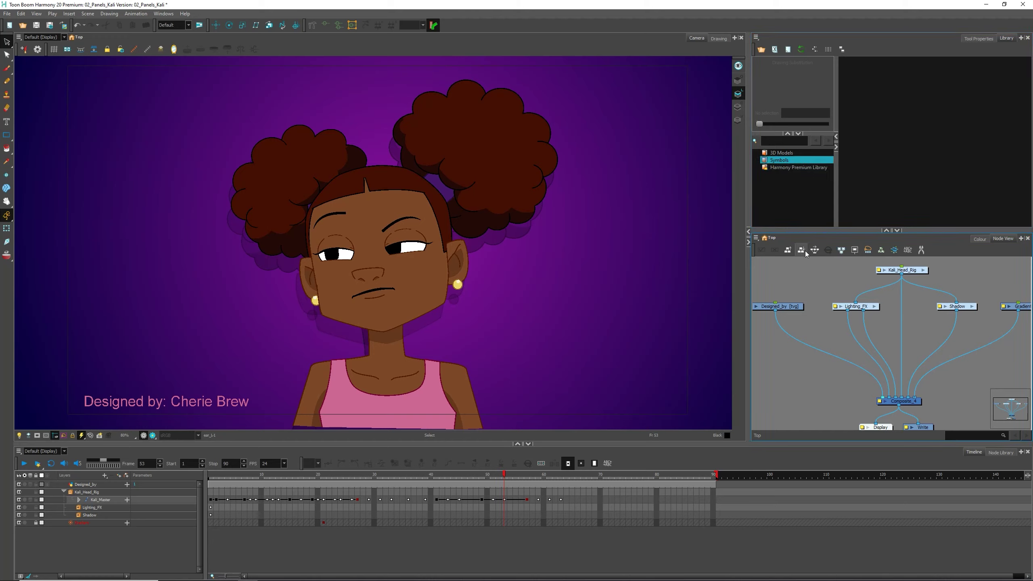
pyautogui.click(797, 168)
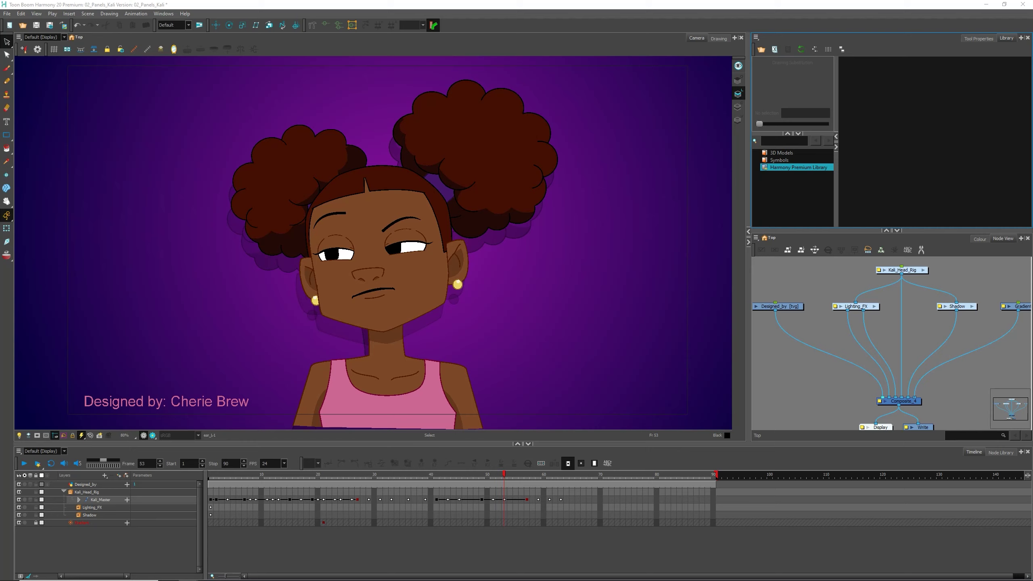
# Switch to File Explorer and inspect the Toon Boom Harmony Premium Library folder in Documents
pyautogui.moveTo(1, 249); pyautogui.dragTo(684, 196)
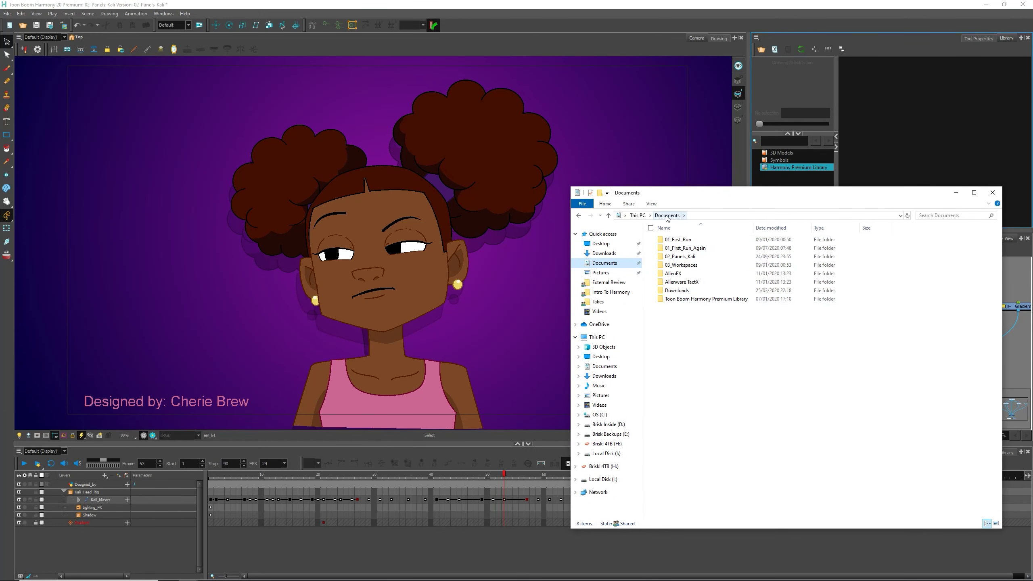
pyautogui.doubleClick(722, 303)
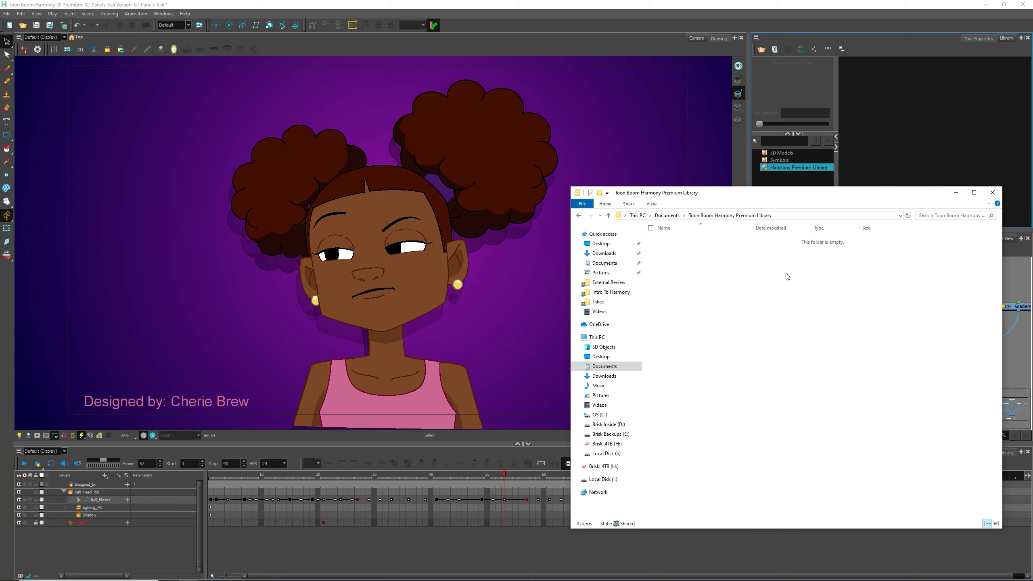
pyautogui.moveTo(791, 193); pyautogui.dragTo(660, 222)
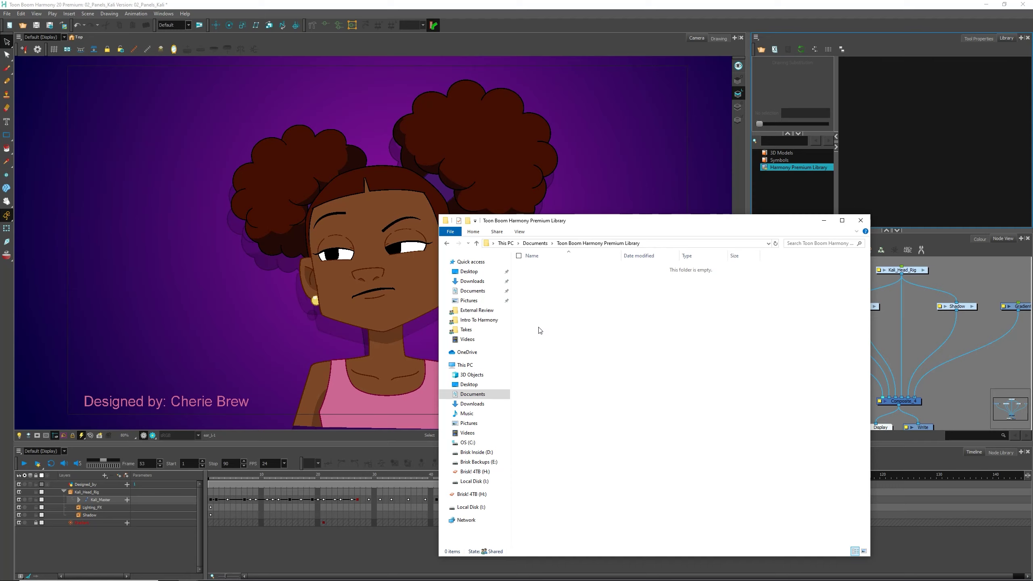
# Return to Harmony, start opening another library folder and browse to the Pictures folder
pyautogui.click(775, 167)
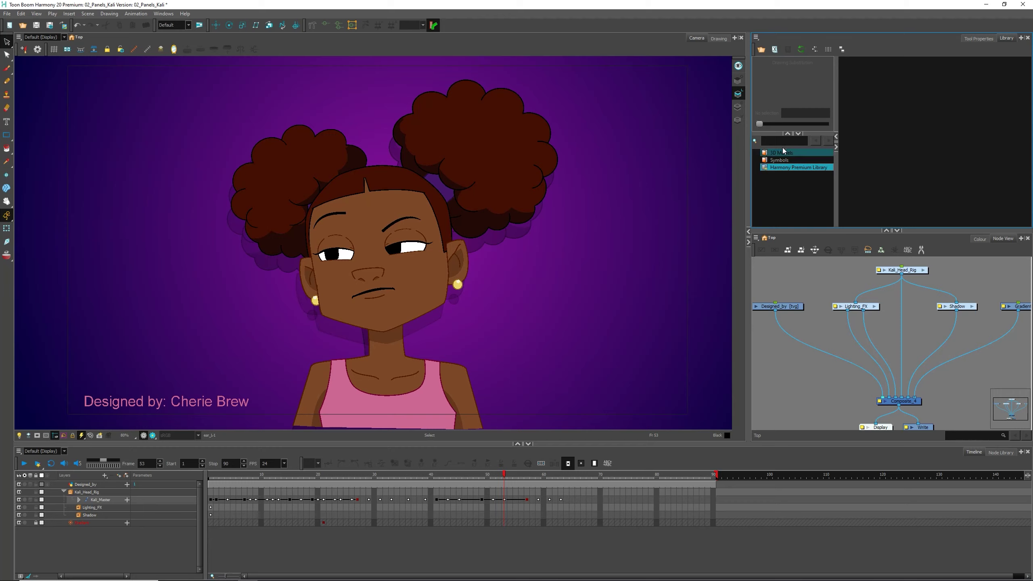
pyautogui.rightClick(781, 184)
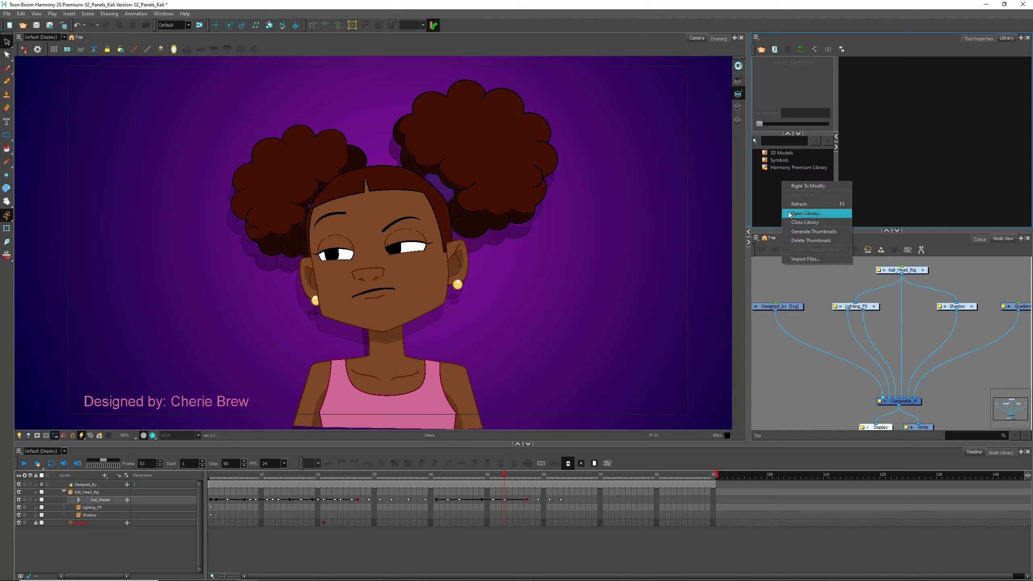
pyautogui.click(802, 214)
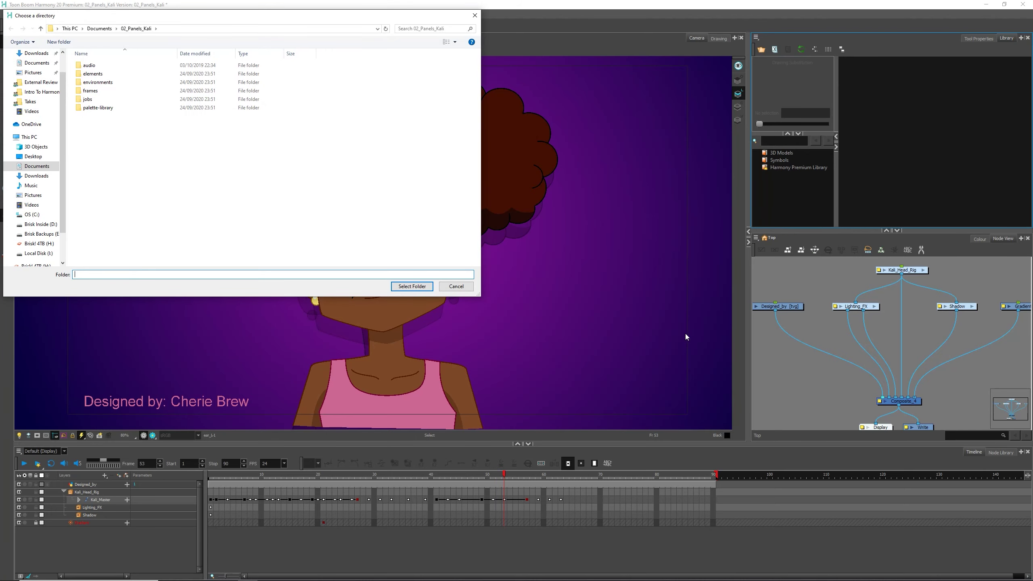
pyautogui.moveTo(262, 16); pyautogui.dragTo(459, 86)
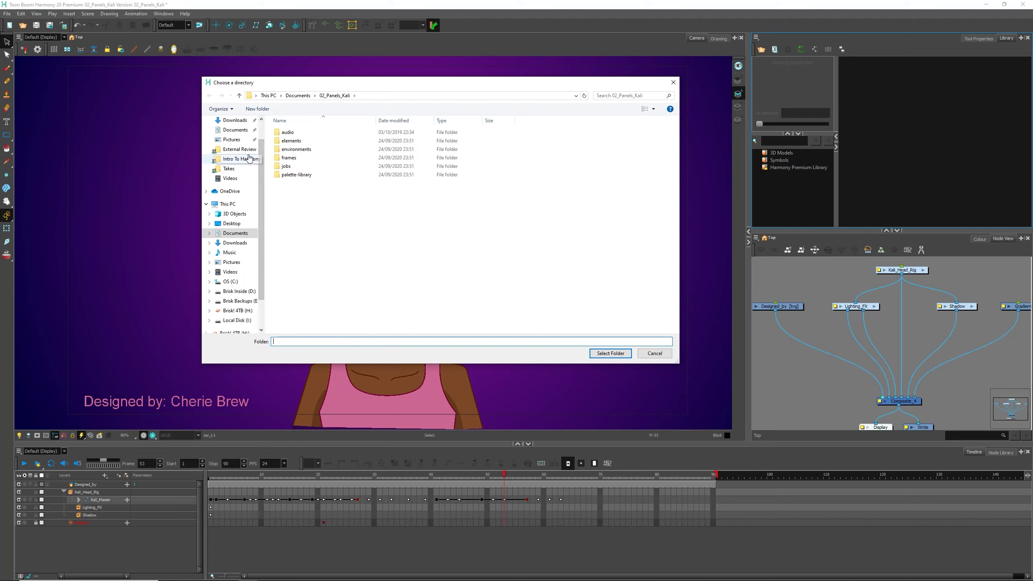
pyautogui.scroll(1, 266, 139)
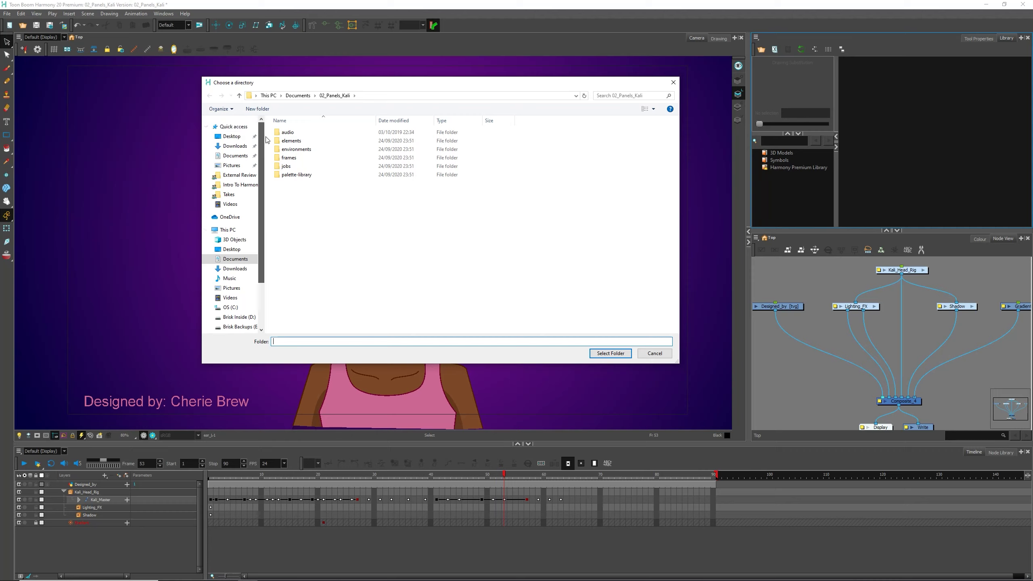
pyautogui.click(230, 167)
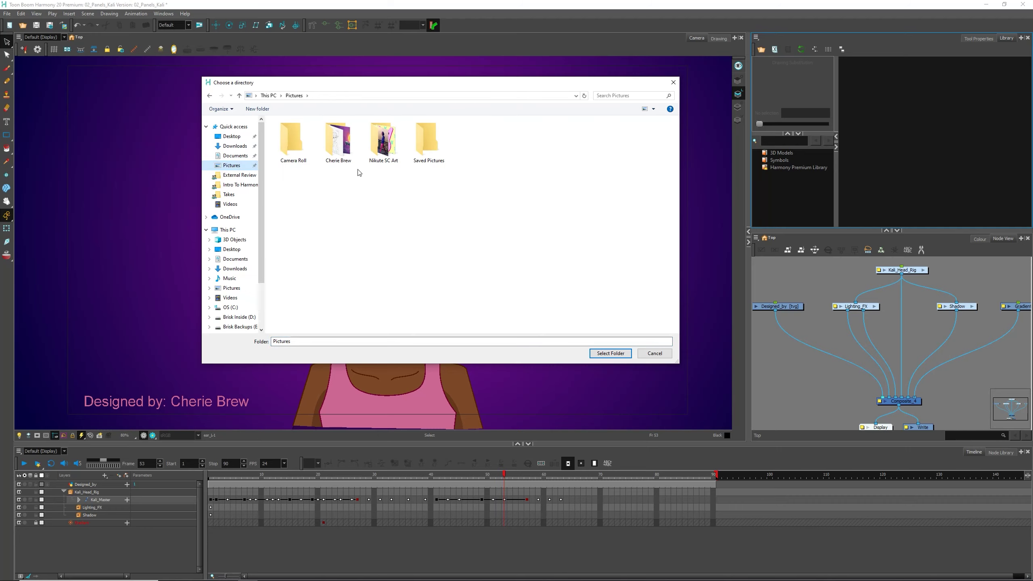
# Open the character designer's artwork folder from Pictures as a library
pyautogui.click(348, 152)
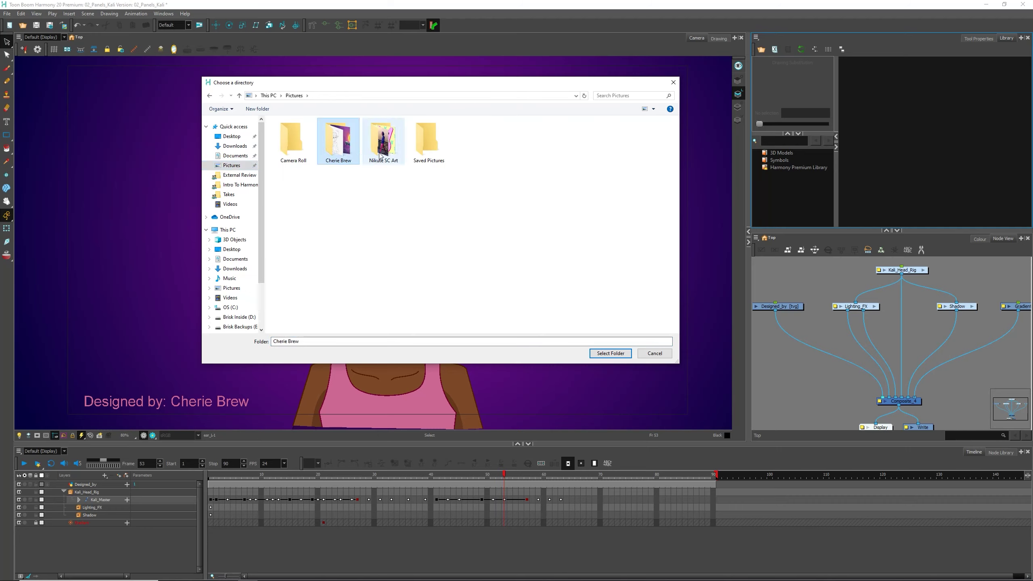
pyautogui.click(382, 151)
pyautogui.click(338, 146)
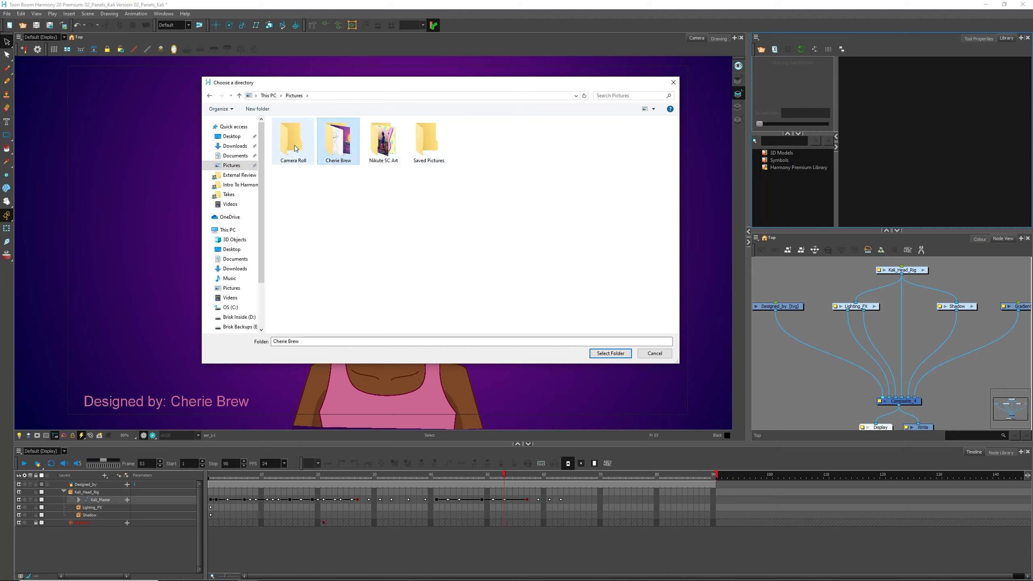
pyautogui.click(285, 145)
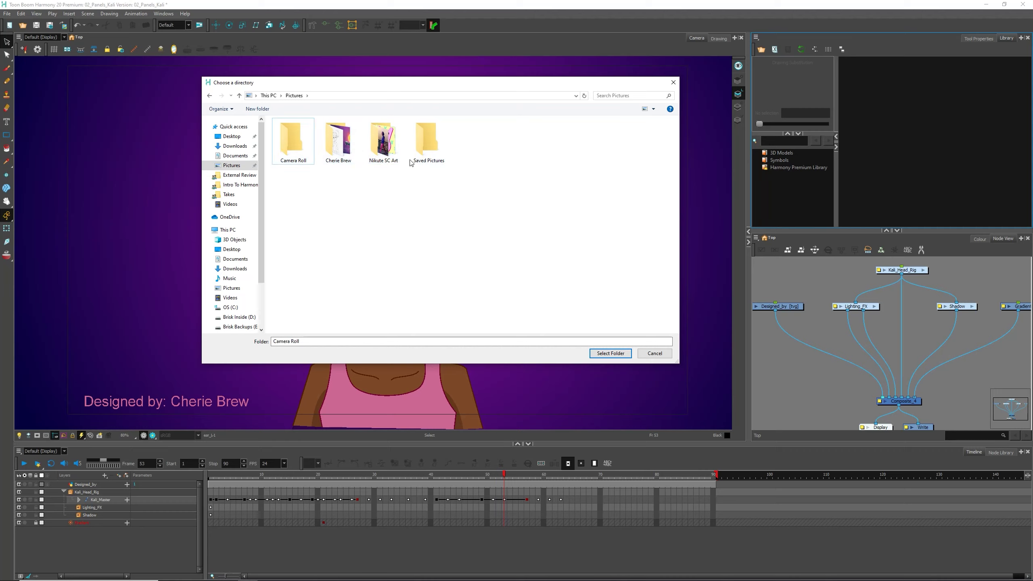
pyautogui.click(335, 151)
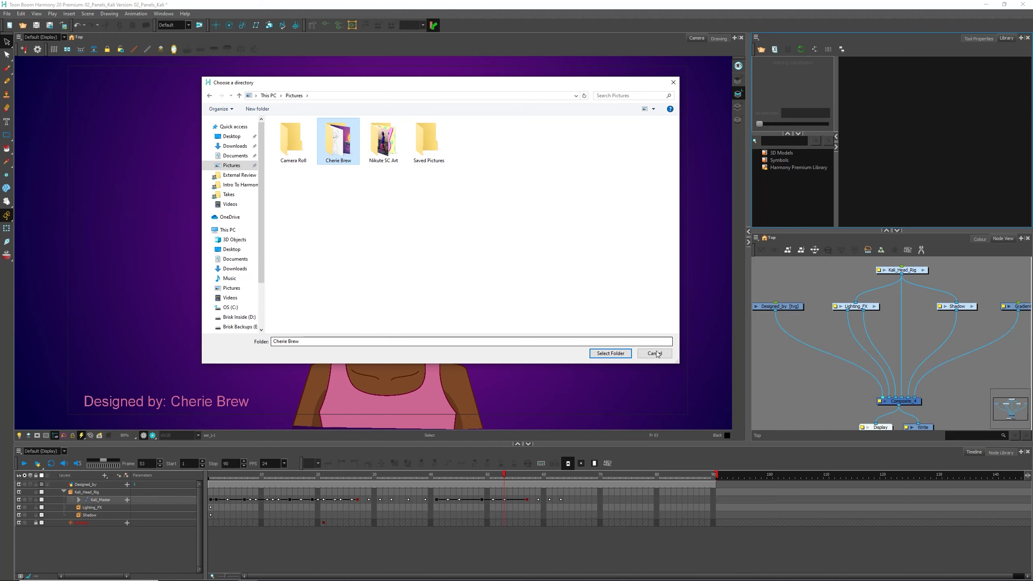
pyautogui.click(610, 353)
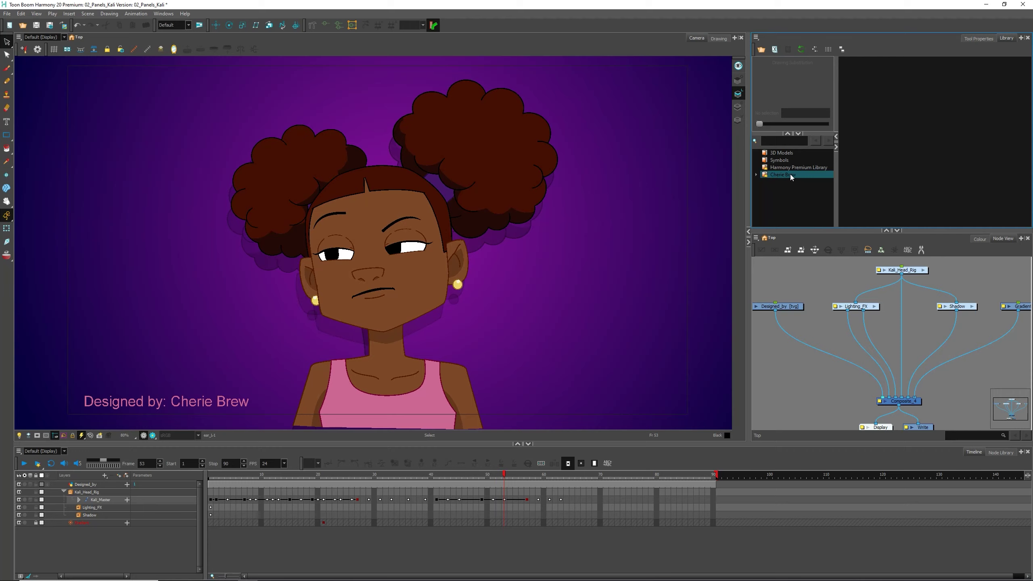
# List the files of the designer's library folder and inspect the same folder in File Explorer
pyautogui.click(780, 174)
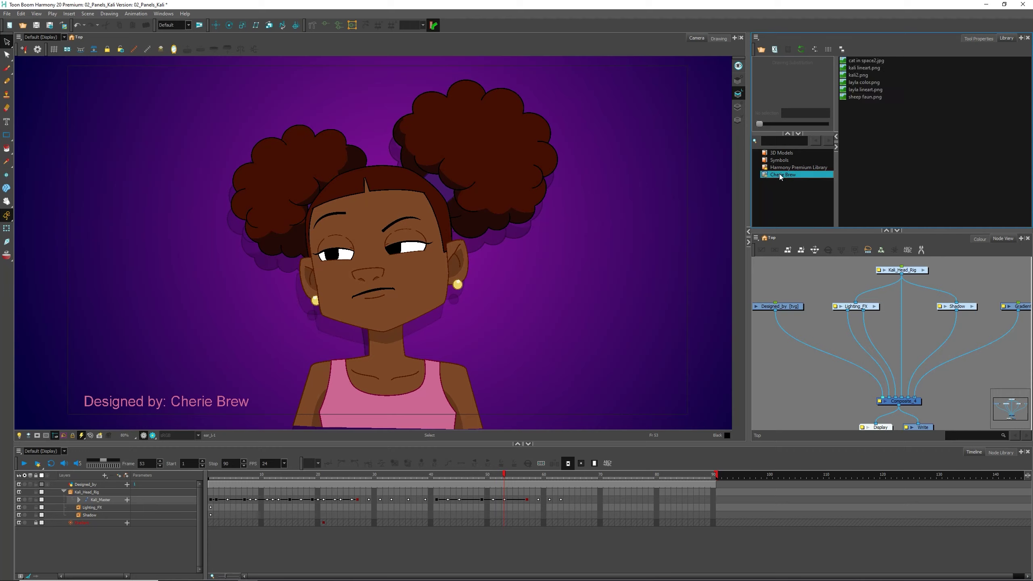
pyautogui.click(858, 61)
pyautogui.click(851, 104)
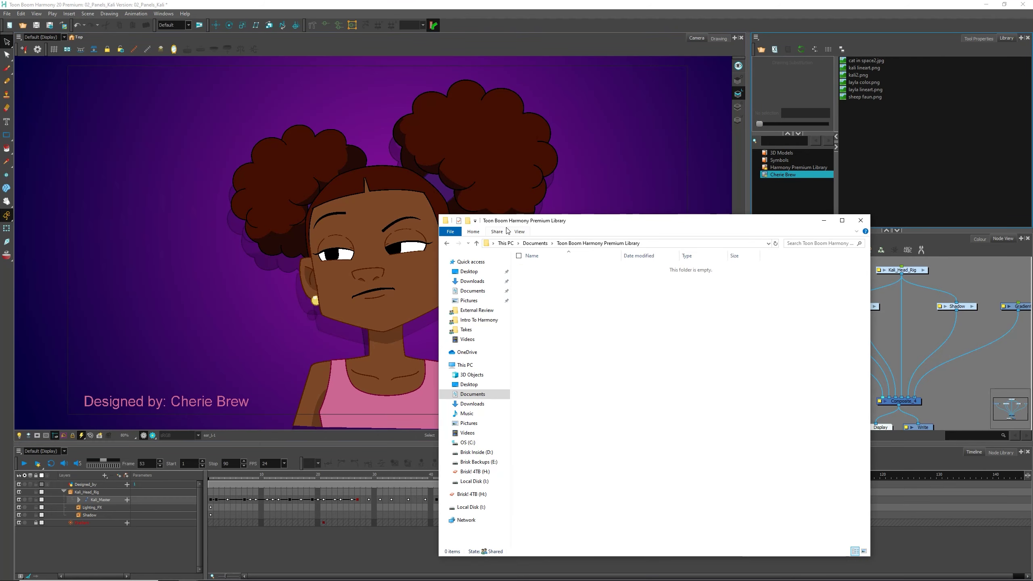
pyautogui.click(437, 294)
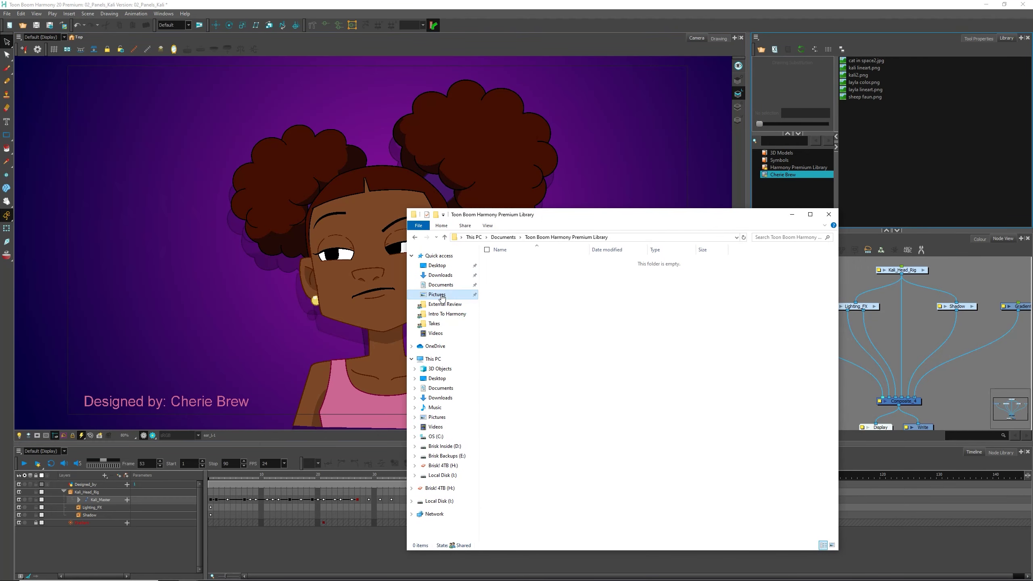
pyautogui.click(557, 277)
pyautogui.doubleClick(556, 277)
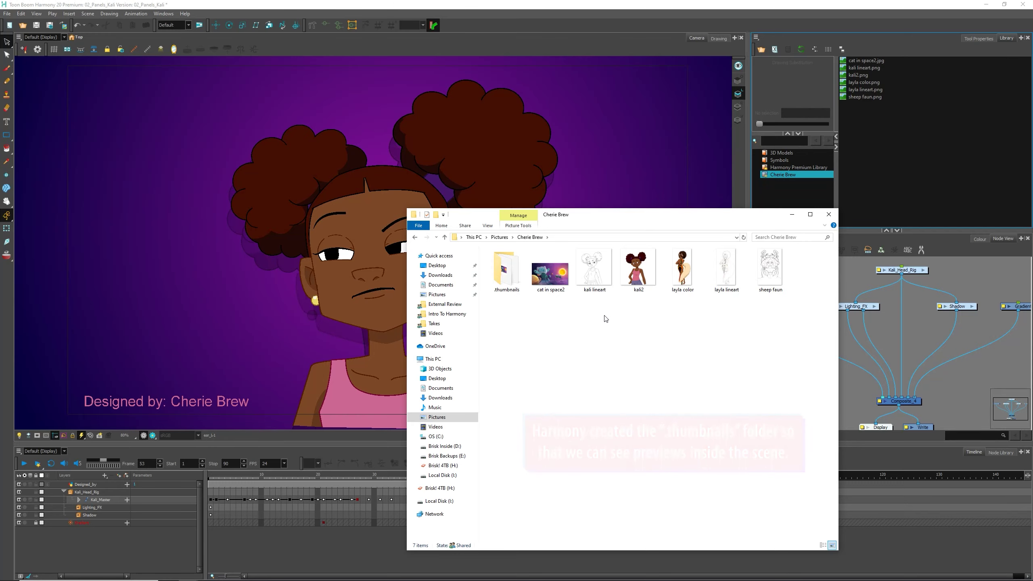
# Return to Harmony and preview the kali, layla and sheep faun images in the Library view
pyautogui.click(788, 27)
pyautogui.click(860, 68)
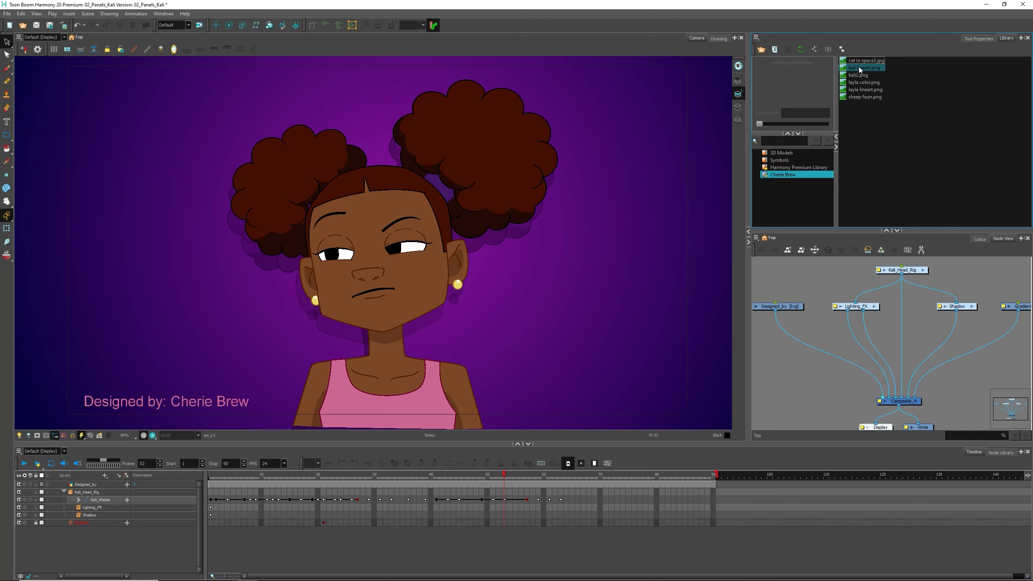
pyautogui.click(860, 82)
pyautogui.click(862, 90)
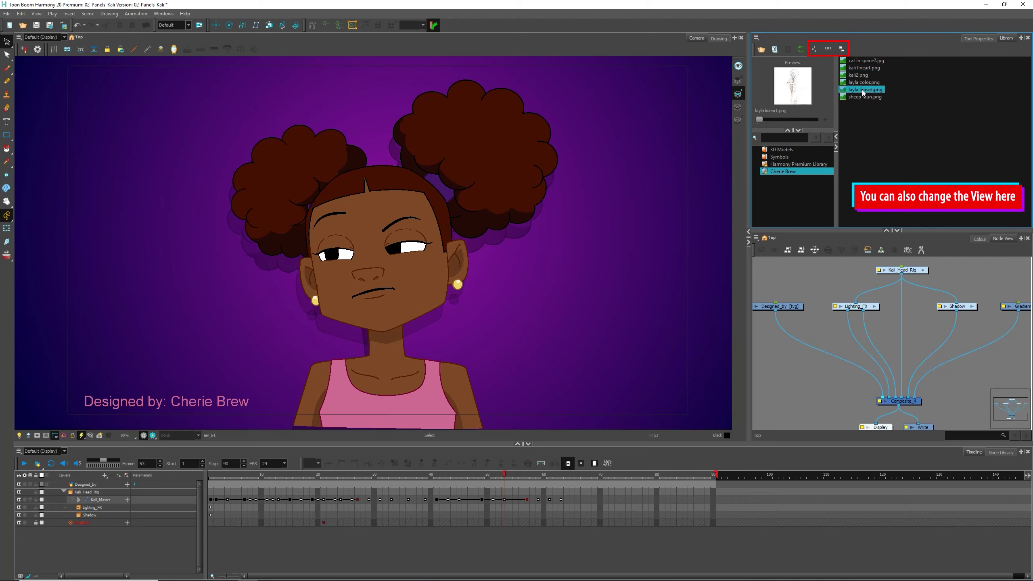
pyautogui.click(862, 96)
pyautogui.click(861, 76)
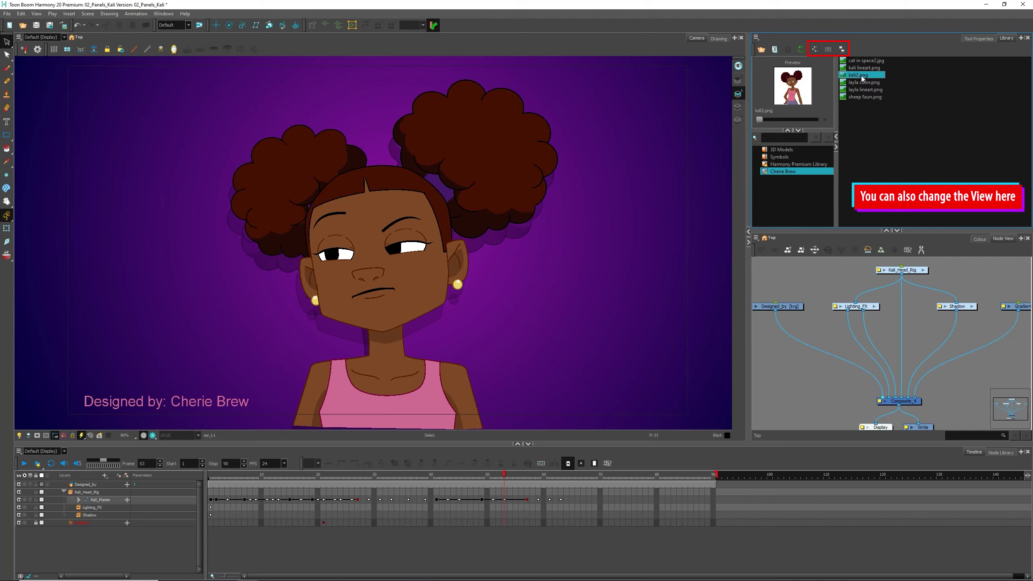
pyautogui.click(863, 83)
# Import cat in space2.jpg from the library into the scene through the Camera view
pyautogui.click(866, 61)
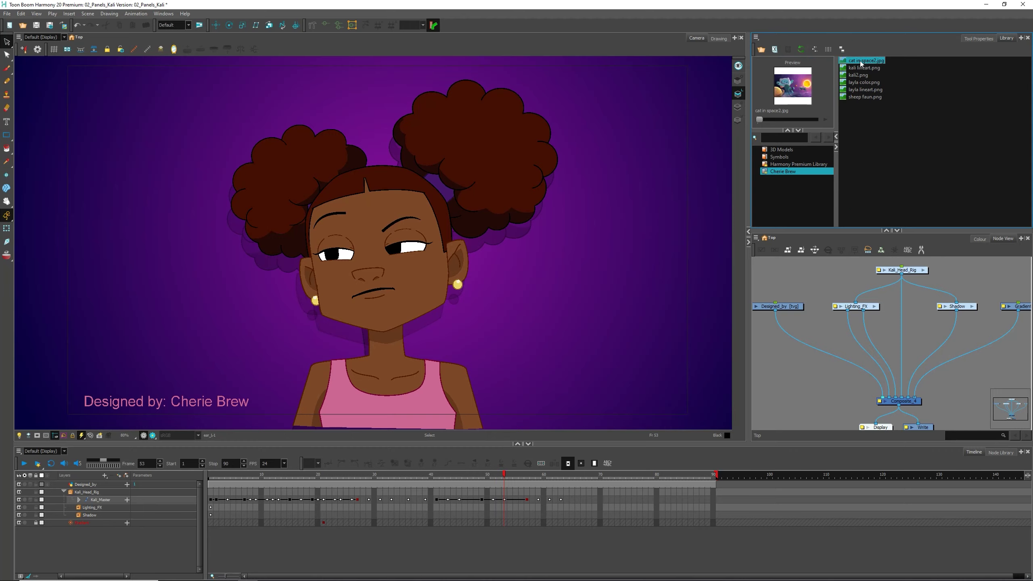
pyautogui.moveTo(875, 62); pyautogui.dragTo(707, 243)
pyautogui.moveTo(540, 267); pyautogui.dragTo(541, 267)
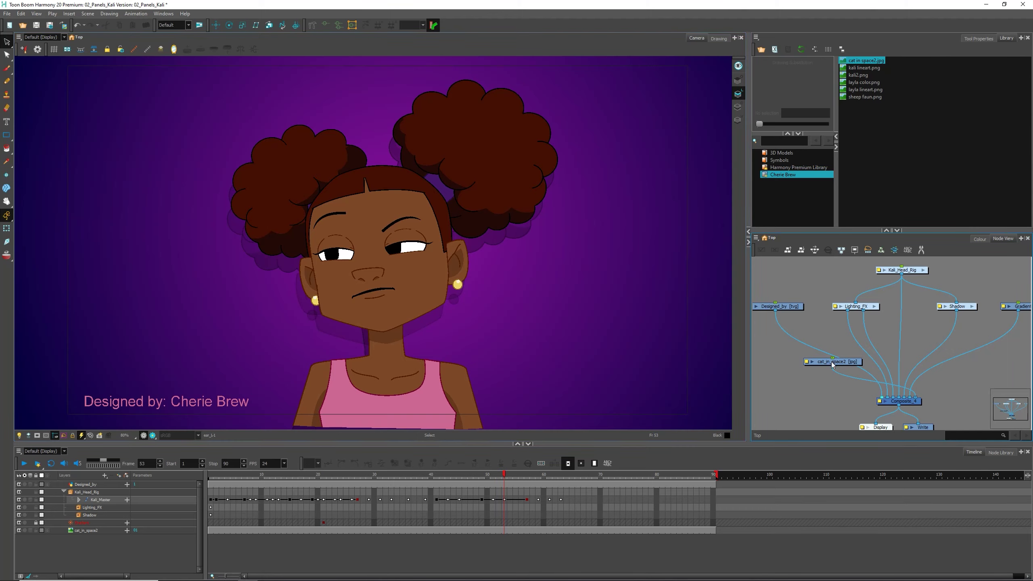
# Reorder the cat_in_space2 connection on the Composite node to sit behind the Kali rig, and finish with the Transform tool and nothing selected
pyautogui.click(837, 376)
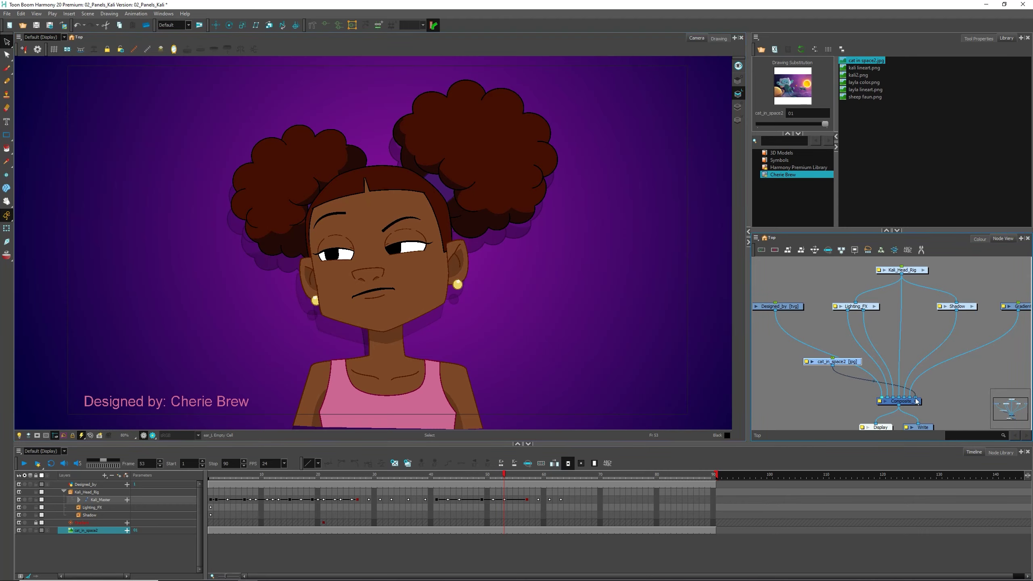
pyautogui.moveTo(906, 398); pyautogui.dragTo(882, 398)
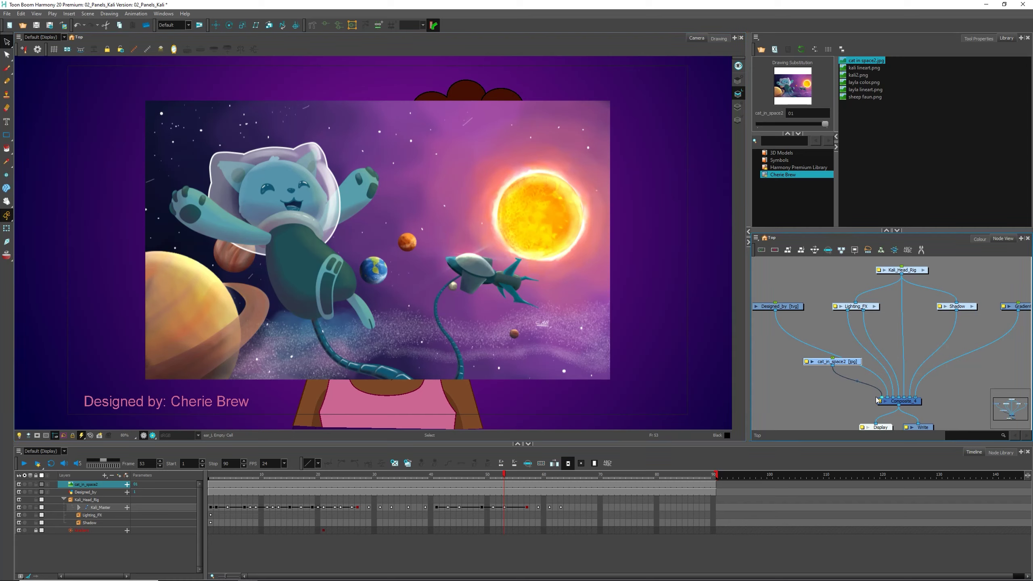
pyautogui.moveTo(882, 398); pyautogui.dragTo(907, 401)
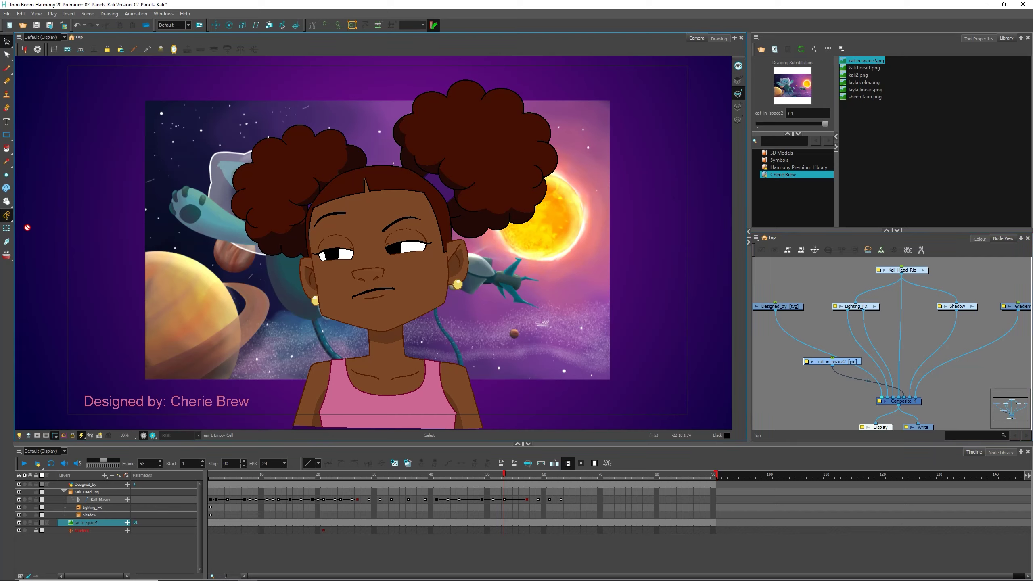
pyautogui.click(7, 228)
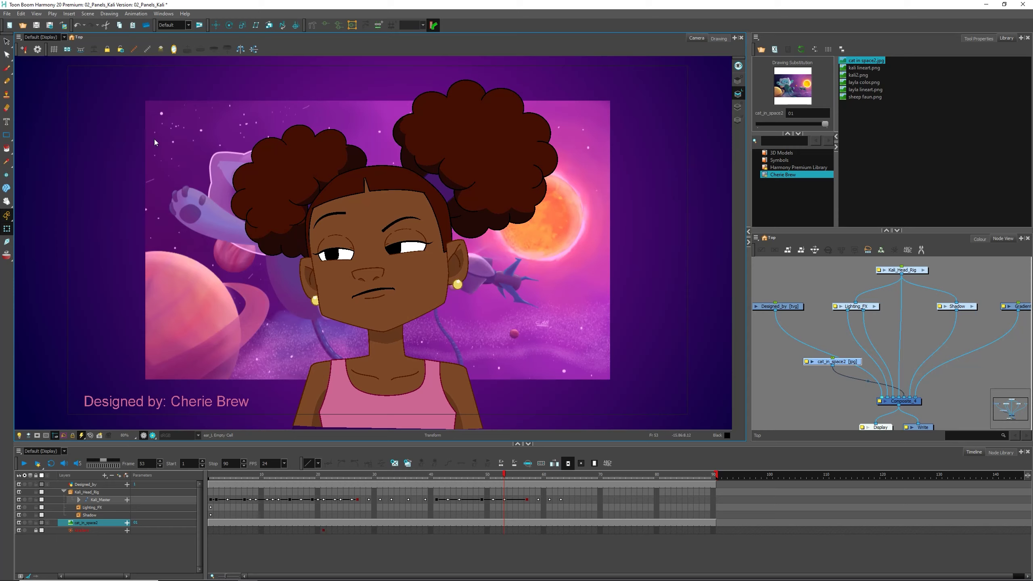
pyautogui.click(800, 276)
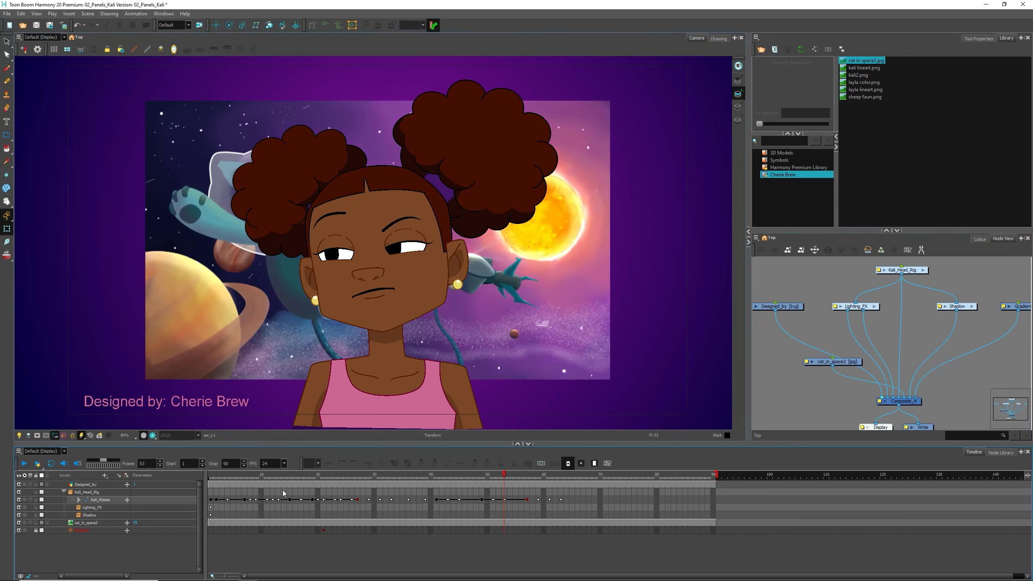
# Preview the remaining artwork and import layla lineart.png from the library into the scene
pyautogui.click(865, 76)
pyautogui.click(869, 83)
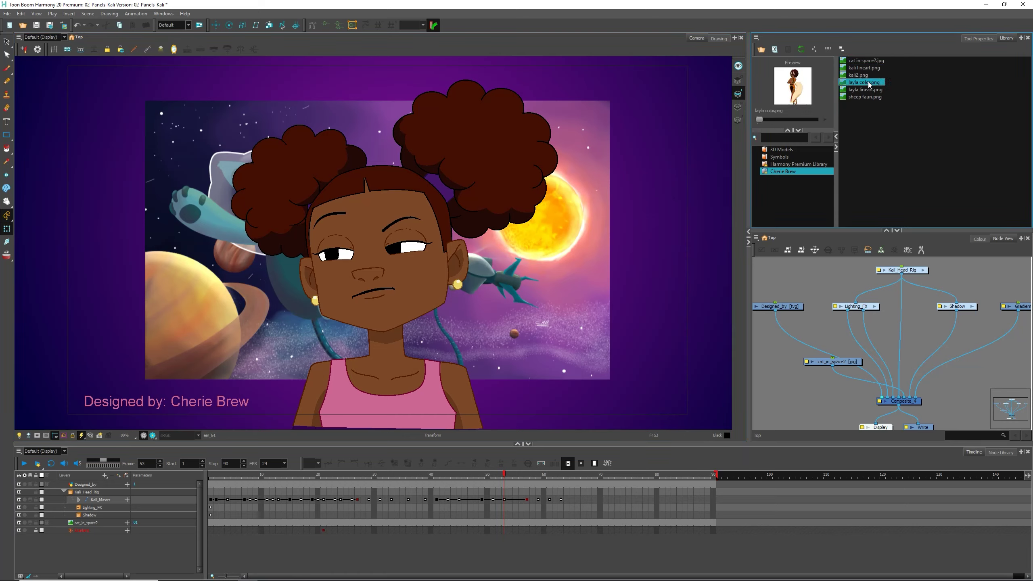
pyautogui.click(879, 90)
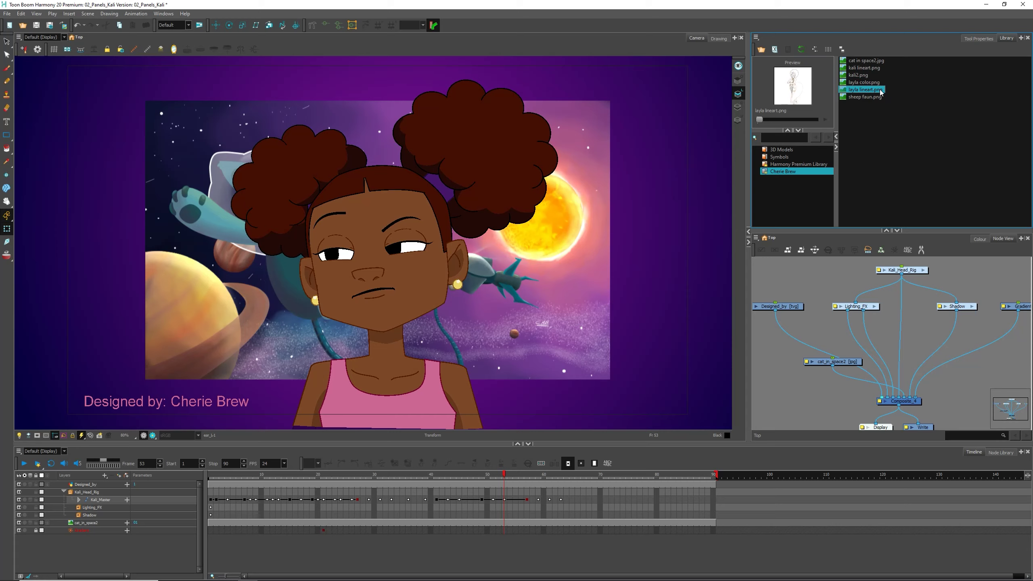
pyautogui.moveTo(881, 92); pyautogui.dragTo(535, 302)
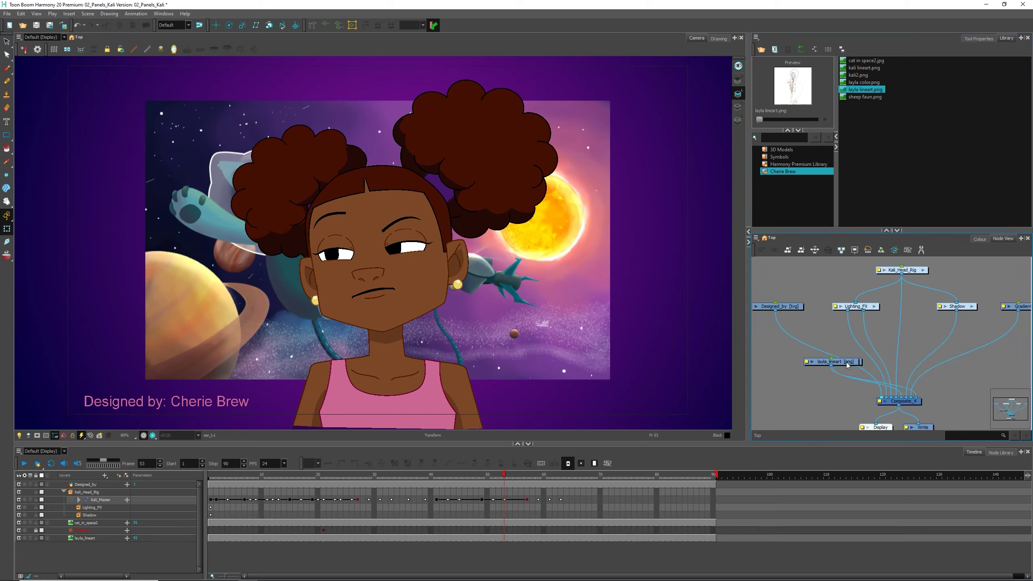
# Move the layla_lineart node above the cat_in_space2 node, connect it as the frontmost Composite input and deselect it
pyautogui.moveTo(847, 365); pyautogui.dragTo(846, 330)
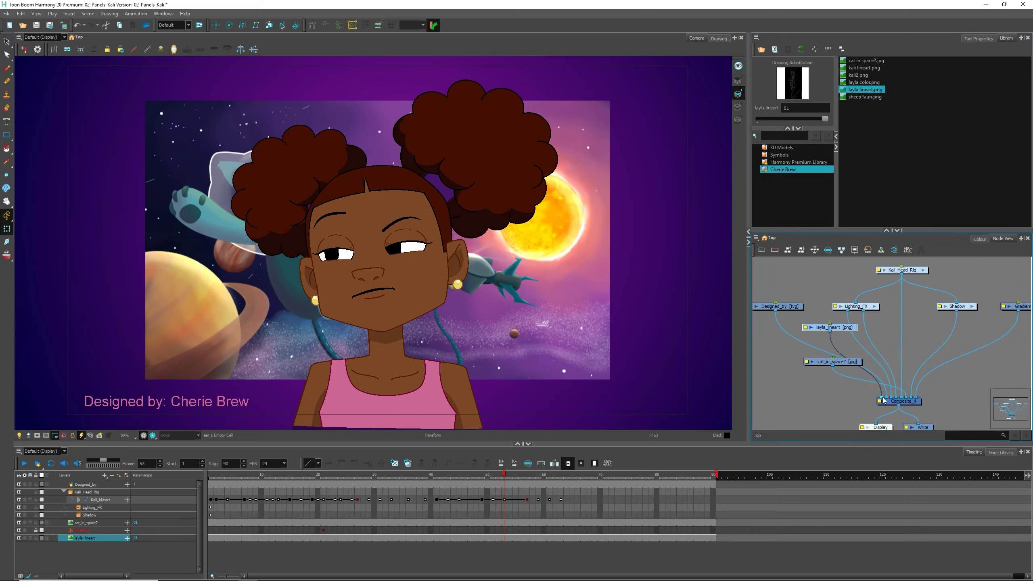
pyautogui.moveTo(884, 401); pyautogui.dragTo(883, 400)
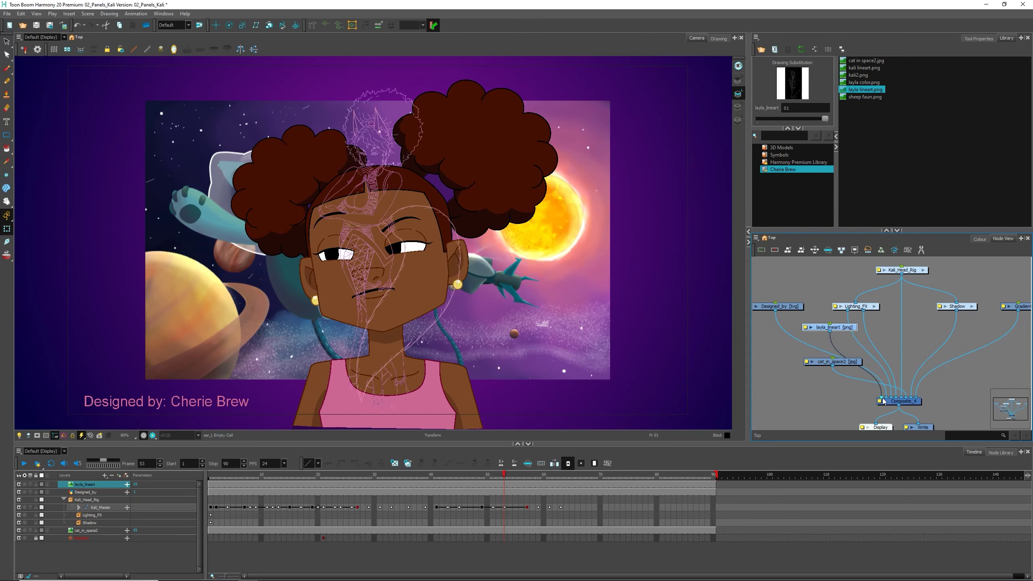
pyautogui.click(773, 272)
# Examine the line quality of the imported layla line art up close in the Camera view
pyautogui.scroll(6, 412, 176)
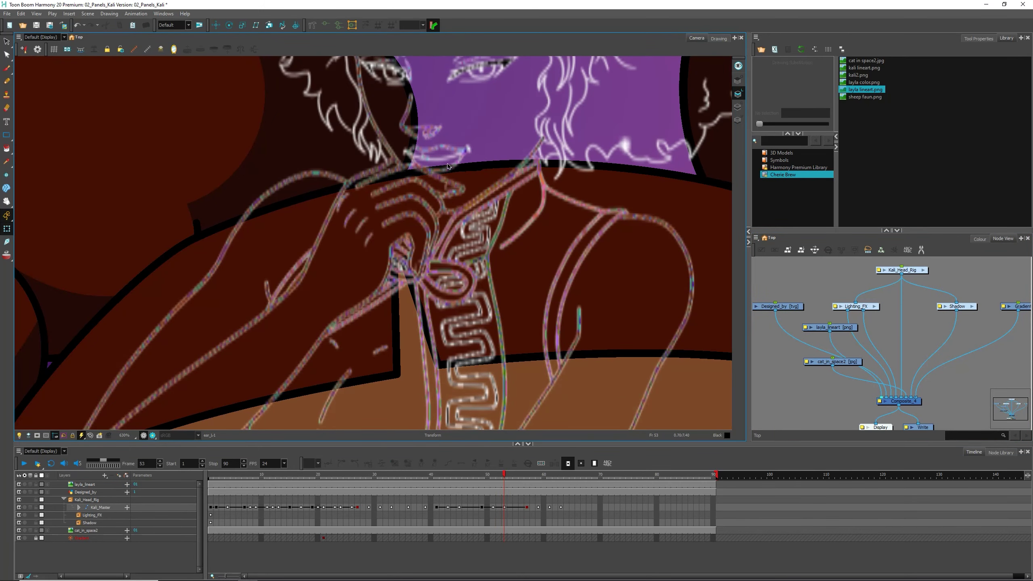
pyautogui.click(394, 158)
pyautogui.scroll(-4, 397, 178)
pyautogui.scroll(2, 399, 180)
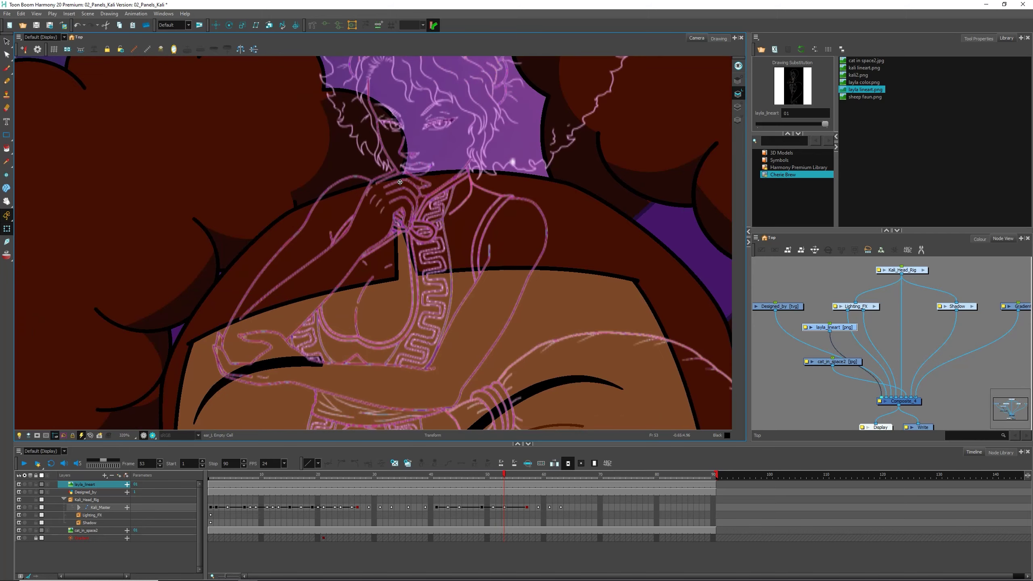
pyautogui.scroll(1, 400, 182)
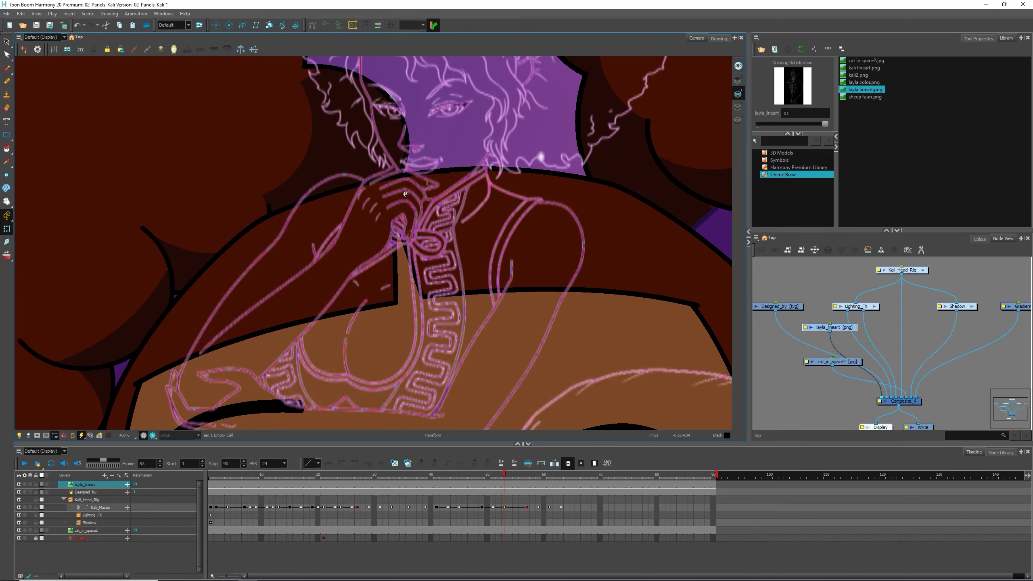
pyautogui.scroll(-2, 411, 216)
pyautogui.scroll(2, 410, 155)
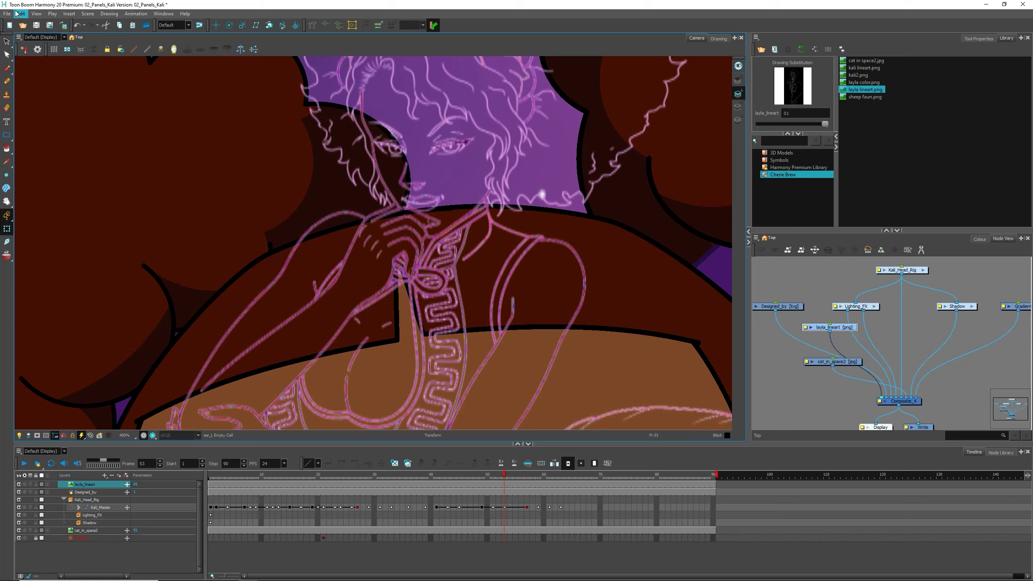
pyautogui.click(7, 14)
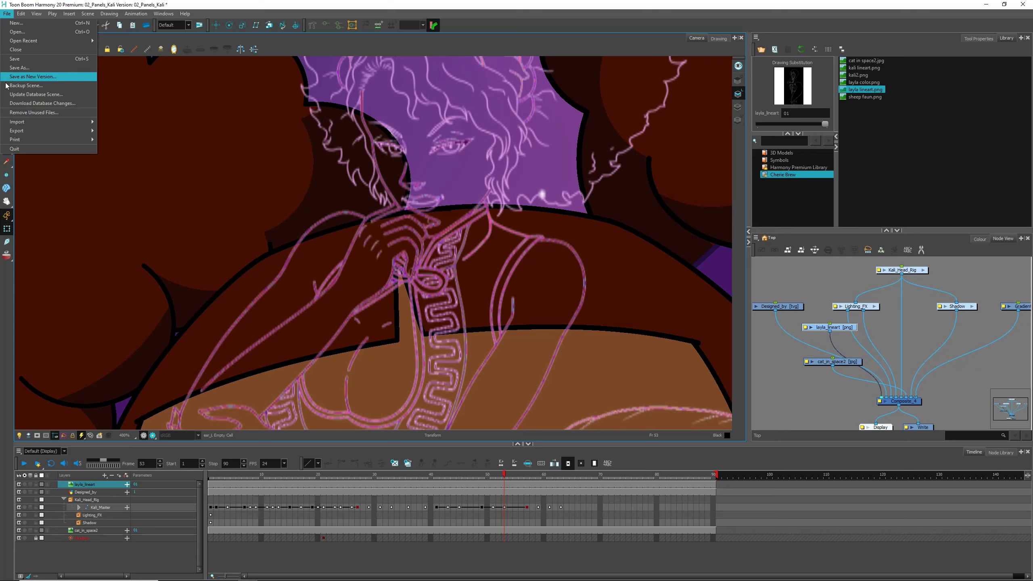
pyautogui.moveTo(17, 126)
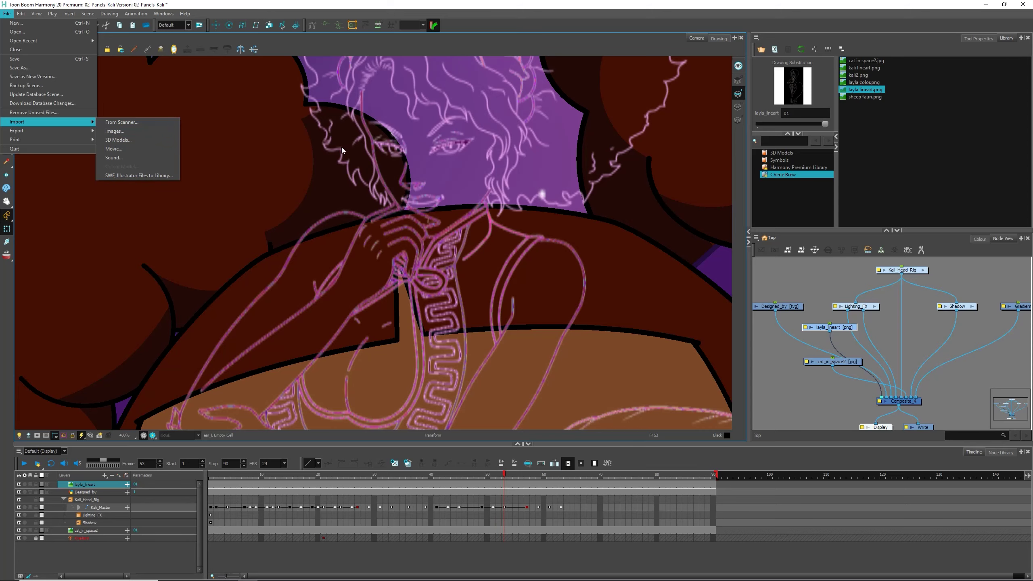
pyautogui.click(408, 260)
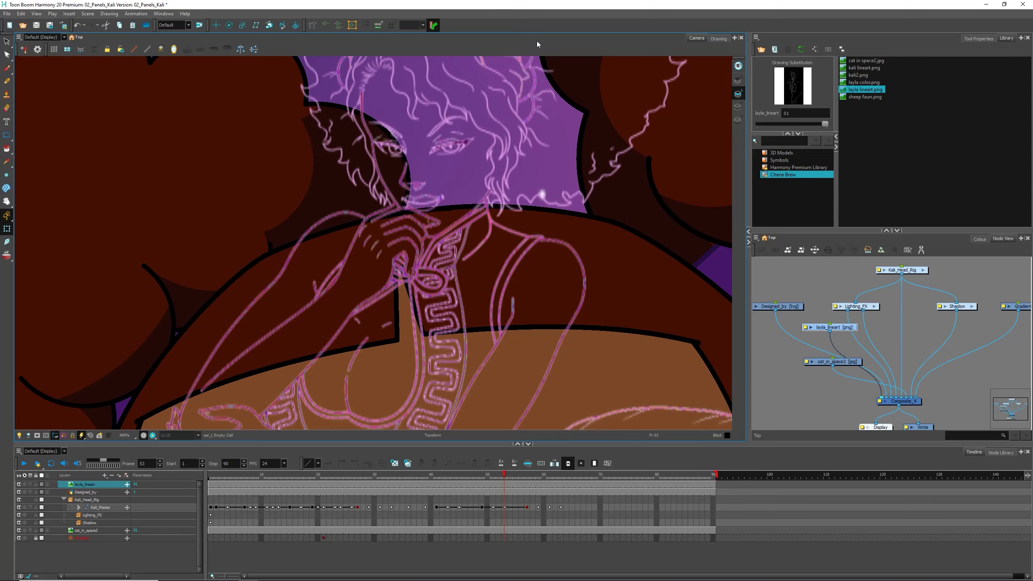
# Undo the last three changes made to the layla_lineart node and its Composite connection
pyautogui.scroll(-6, 340, 160)
pyautogui.hotkey('ctrl', 'z')
pyautogui.hotkey('ctrl', 'z')
pyautogui.hotkey('ctrl', 'z')
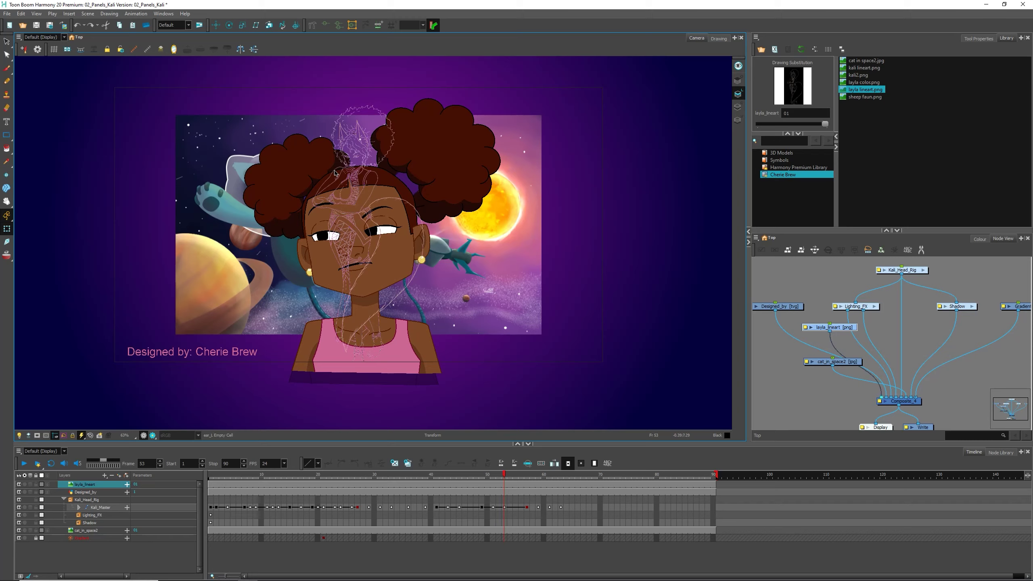
pyautogui.scroll(3, 378, 221)
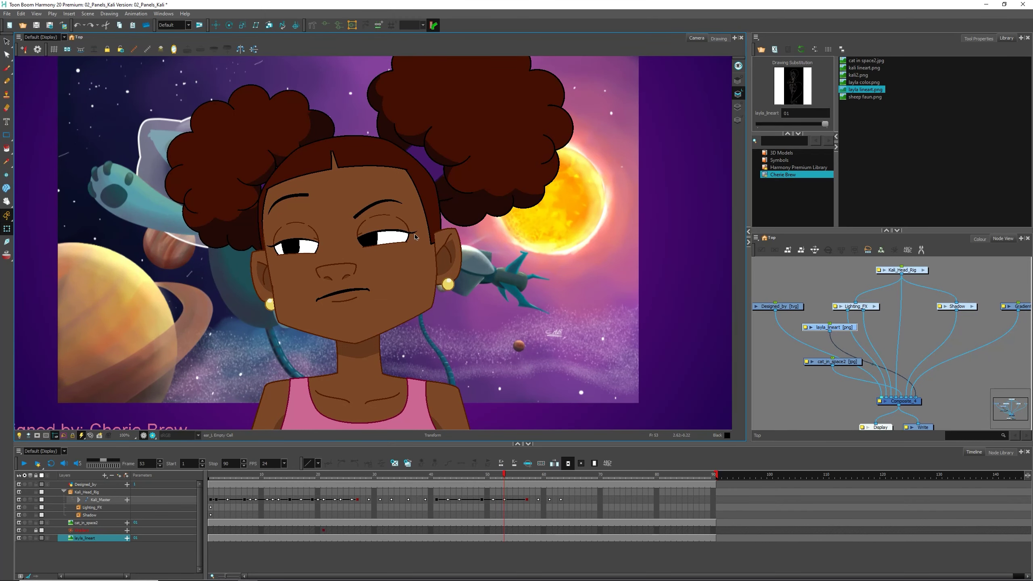
# Compare the layla color.png and layla lineart.png entries in the library
pyautogui.click(865, 84)
pyautogui.keyDown('ctrl'); pyautogui.click(865, 89); pyautogui.keyUp('ctrl')
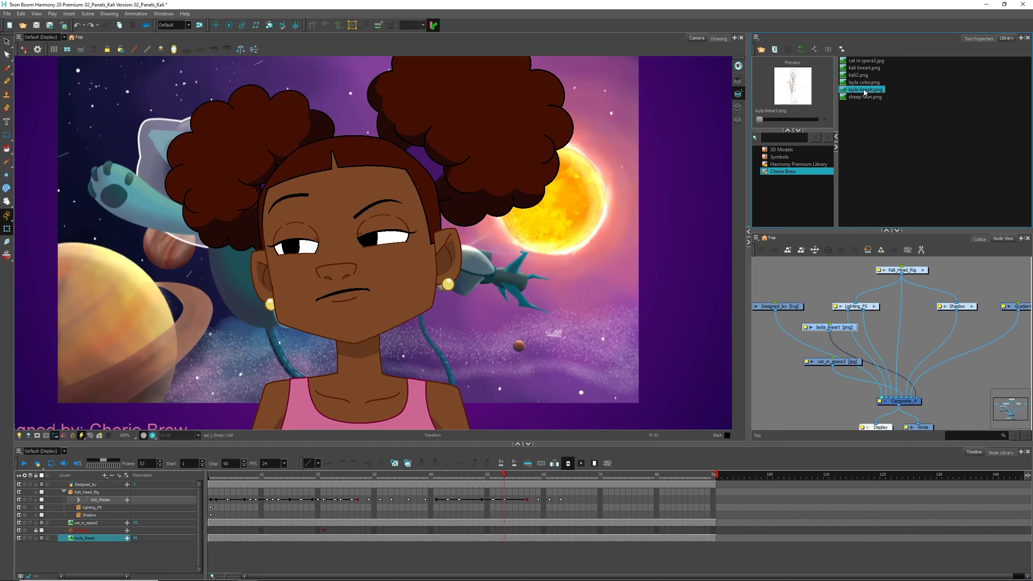
pyautogui.click(866, 84)
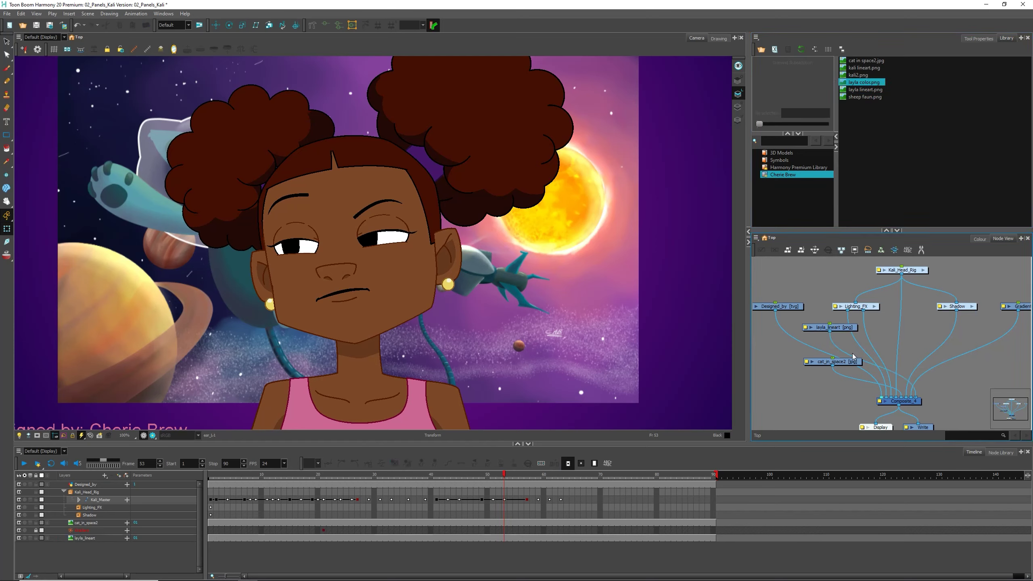
# Delete the cat_in_space2 and layla_lineart nodes together with their drawing files and element folders
pyautogui.moveTo(854, 362); pyautogui.dragTo(858, 343)
pyautogui.keyDown('ctrl'); pyautogui.click(807, 329); pyautogui.keyUp('ctrl')
pyautogui.press('Delete')
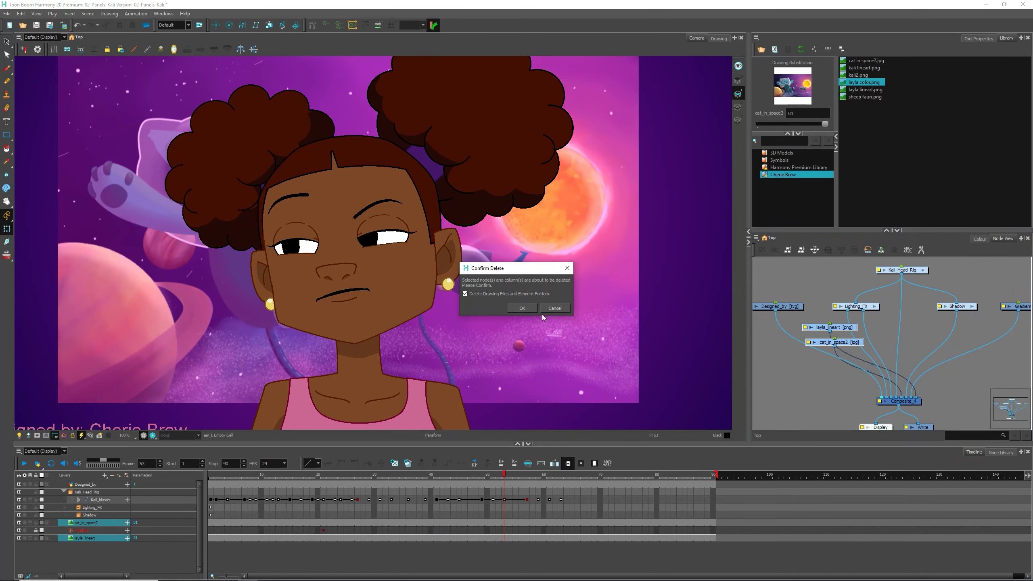
pyautogui.click(522, 308)
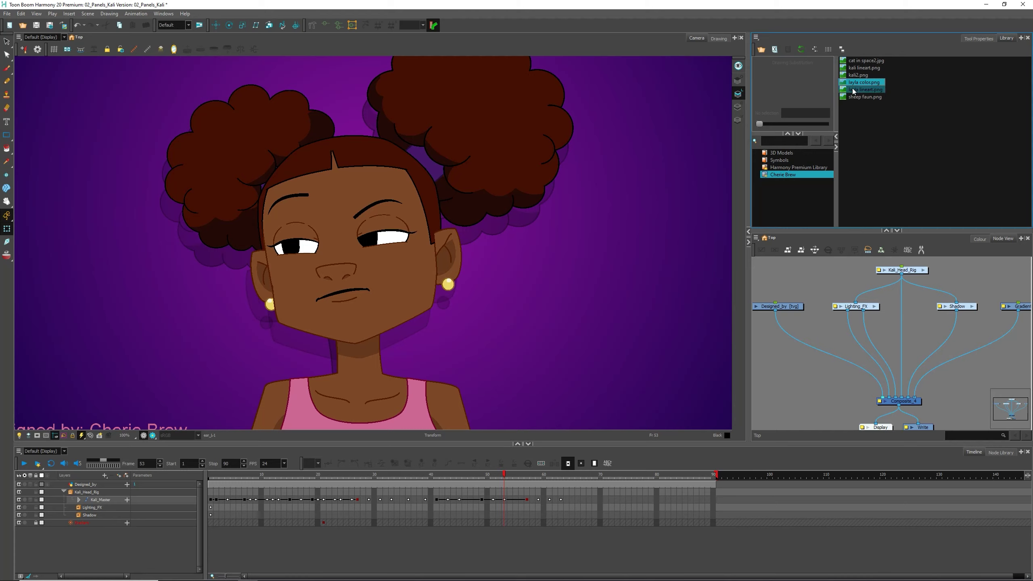
# Preview cat in space2.jpg and kali lineart.png in the library and look over the available file import options
pyautogui.click(879, 61)
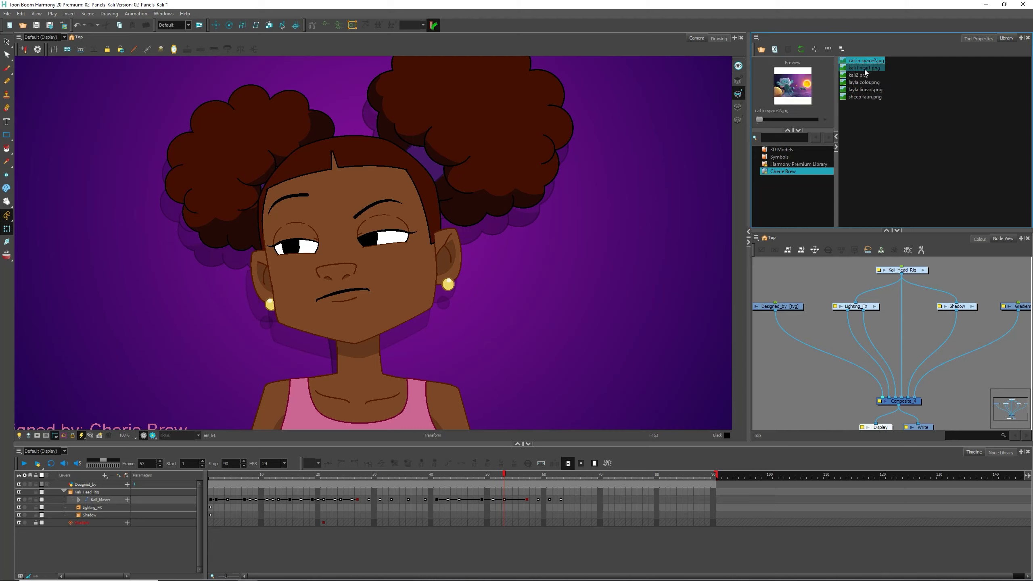
pyautogui.click(864, 68)
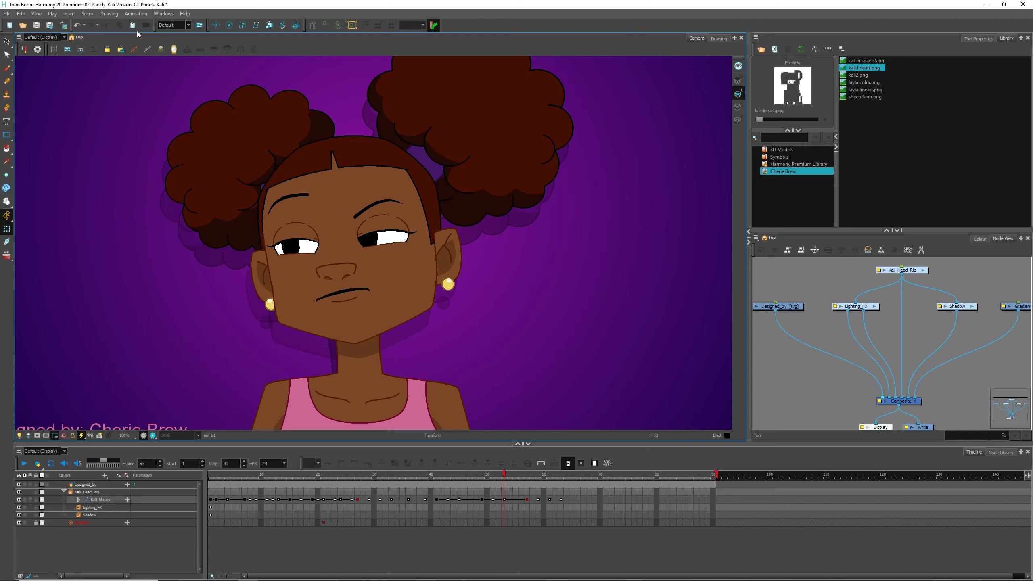
pyautogui.click(7, 14)
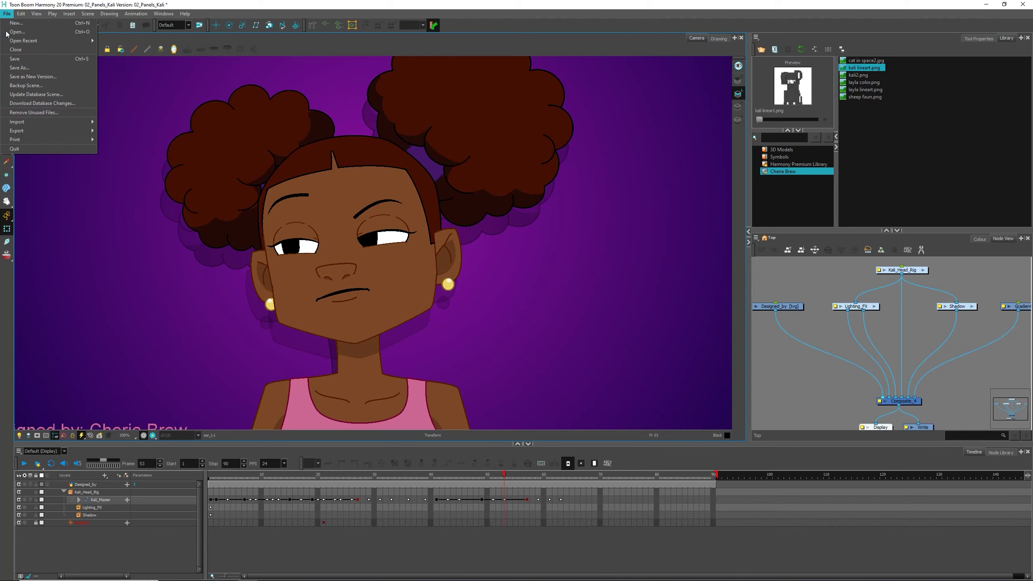
pyautogui.moveTo(34, 125)
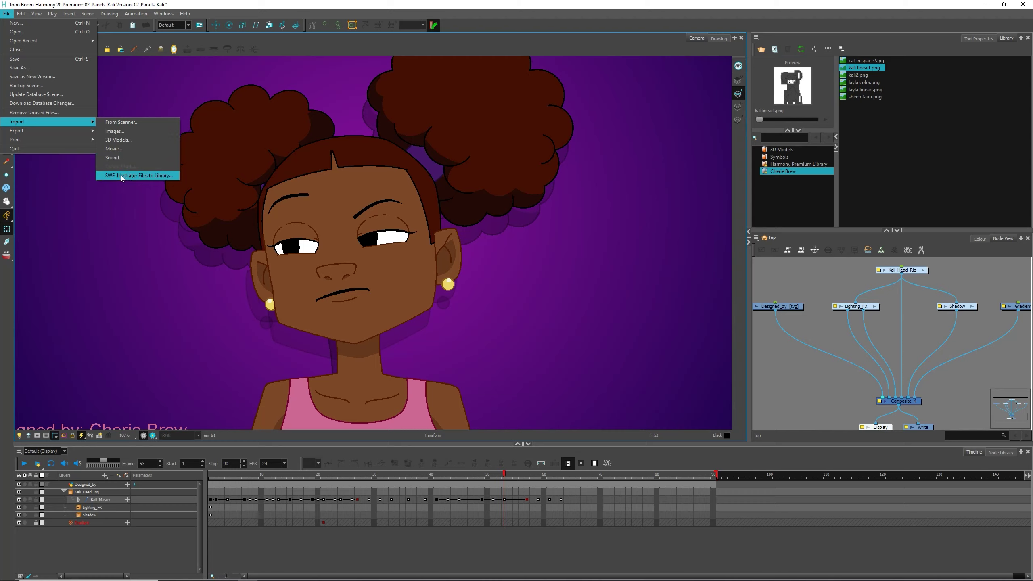
pyautogui.click(541, 43)
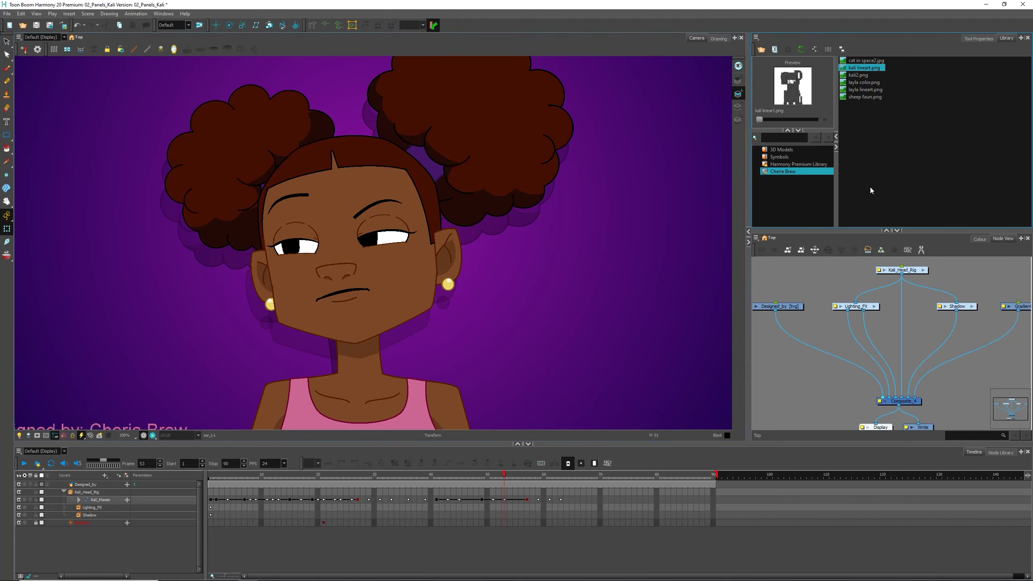
# Close the added picture-folder library and choose the option to open another library
pyautogui.rightClick(804, 173)
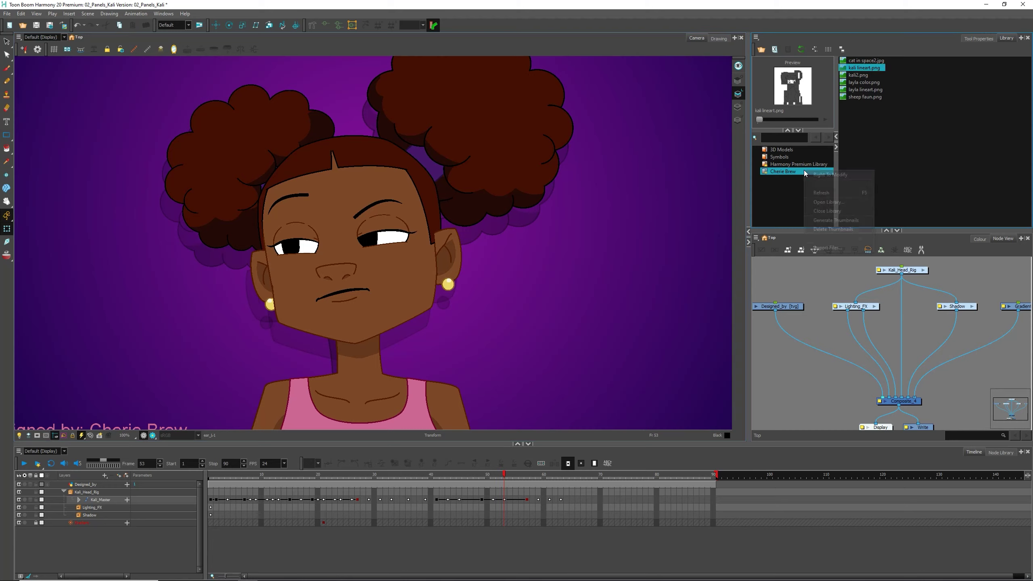
pyautogui.click(843, 211)
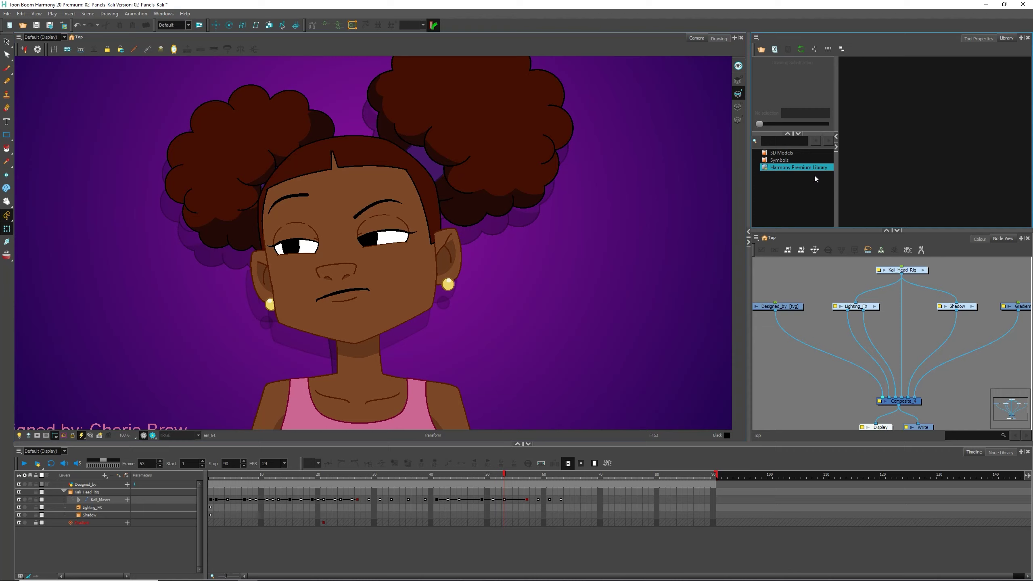
pyautogui.click(783, 139)
pyautogui.rightClick(789, 188)
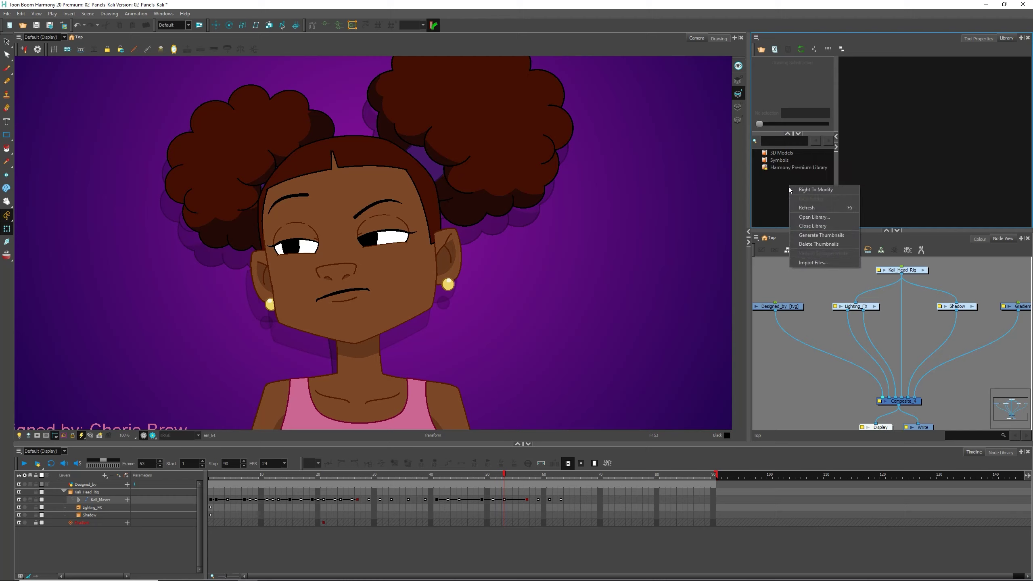
pyautogui.click(822, 219)
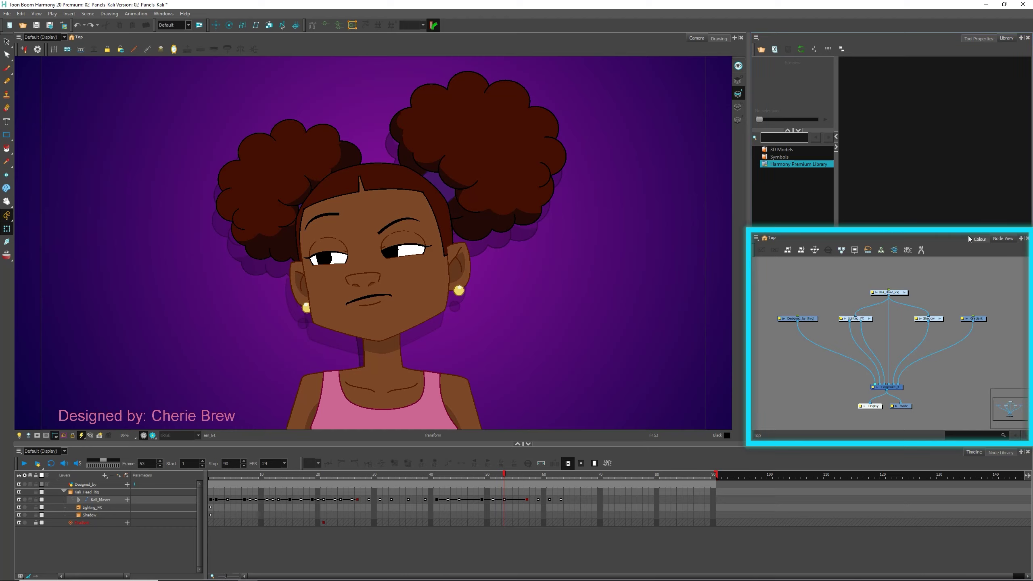
# Show the Colour view and enlarge the colour list beneath the Kali_head_rig palette
pyautogui.click(984, 240)
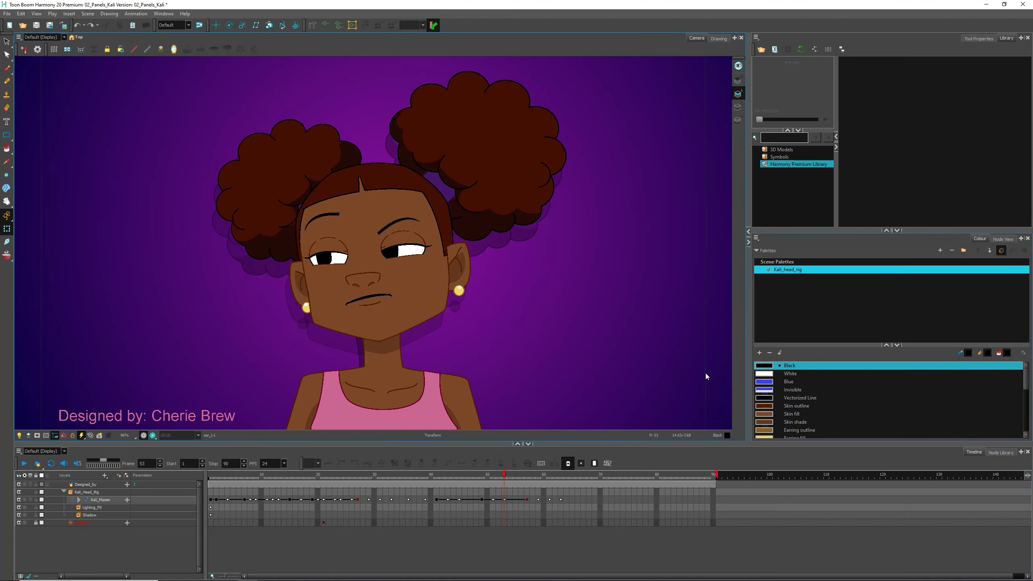
pyautogui.moveTo(838, 345); pyautogui.dragTo(838, 296)
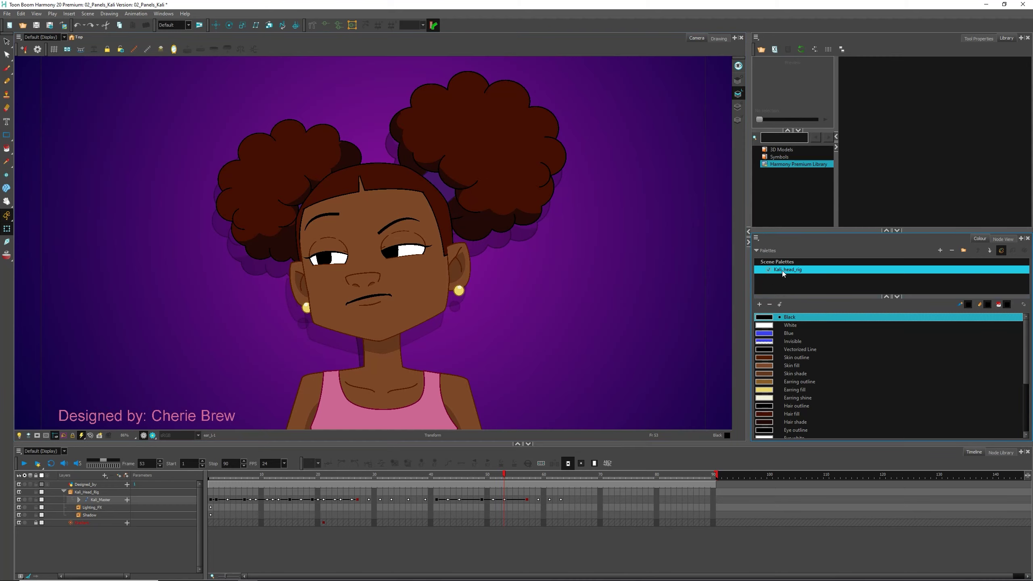
pyautogui.moveTo(782, 271)
pyautogui.moveTo(786, 297); pyautogui.dragTo(783, 280)
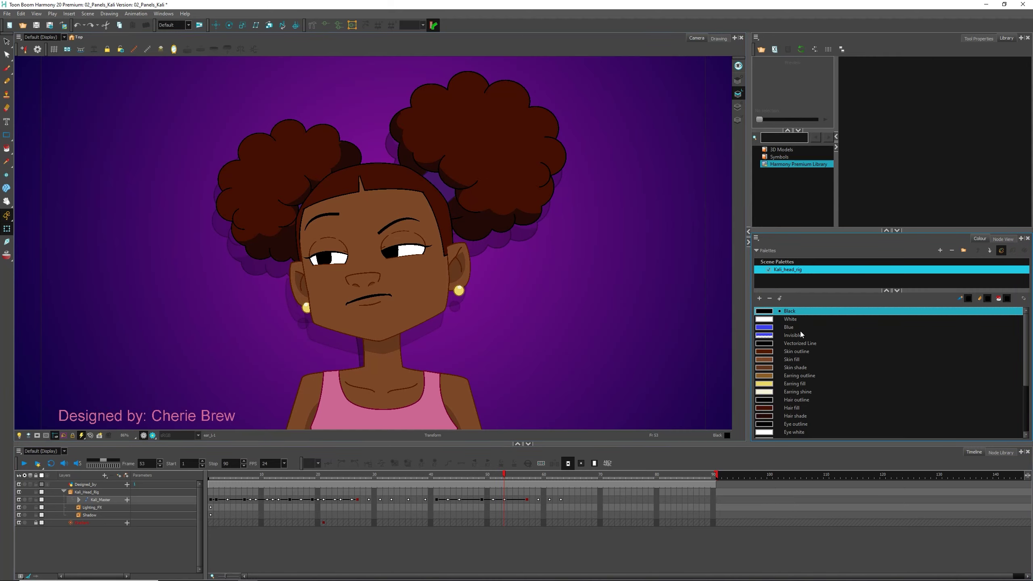
# Select the Blue swatch in the Kali_head_rig palette and review the palette's remaining colours down to Teeth
pyautogui.click(783, 327)
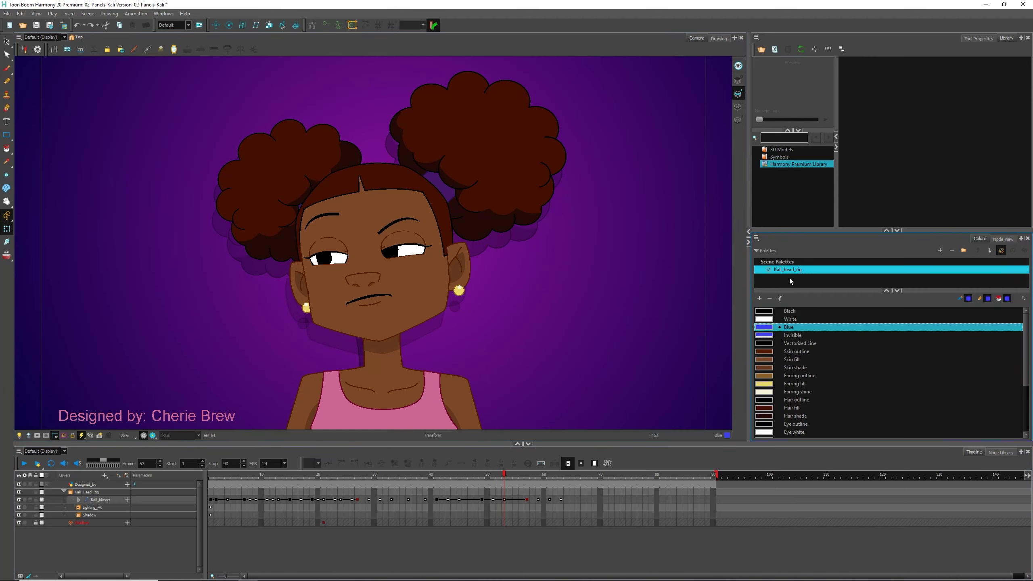
pyautogui.moveTo(807, 290)
pyautogui.mouseDown()
pyautogui.moveTo(807, 326)
pyautogui.moveTo(822, 288)
pyautogui.mouseUp()
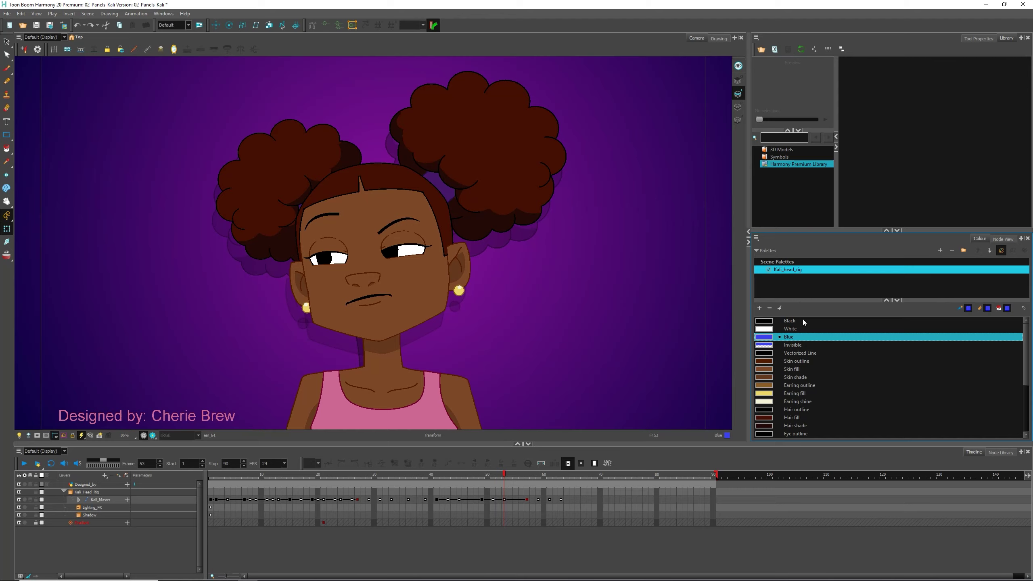
pyautogui.moveTo(1026, 344); pyautogui.dragTo(1031, 395)
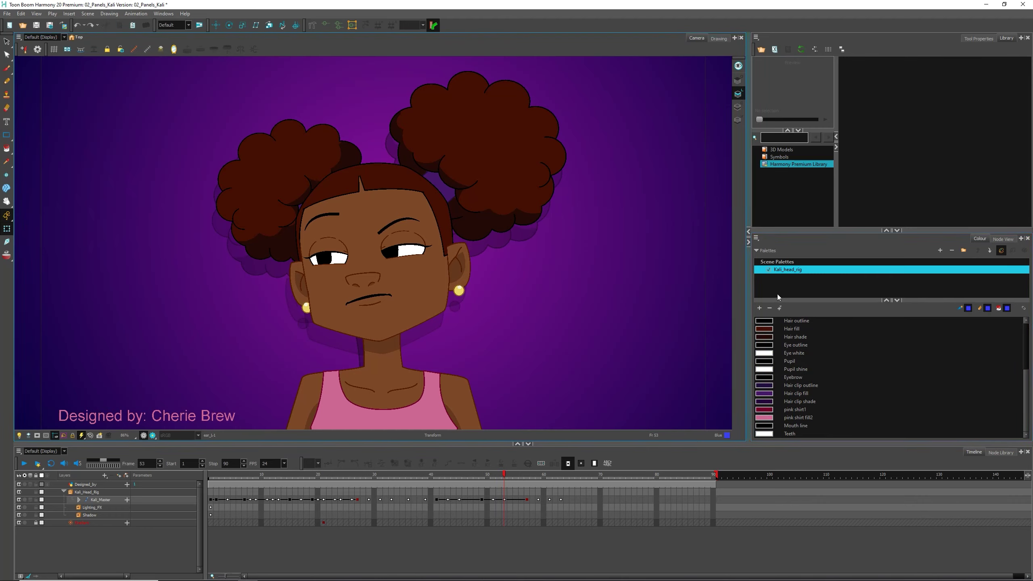
pyautogui.moveTo(810, 299); pyautogui.dragTo(784, 272)
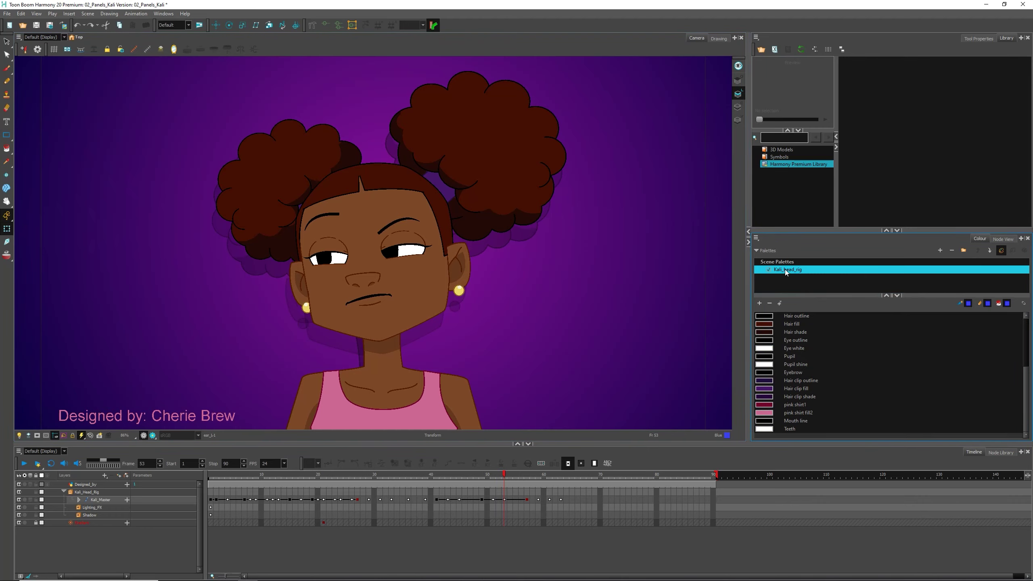
pyautogui.click(768, 269)
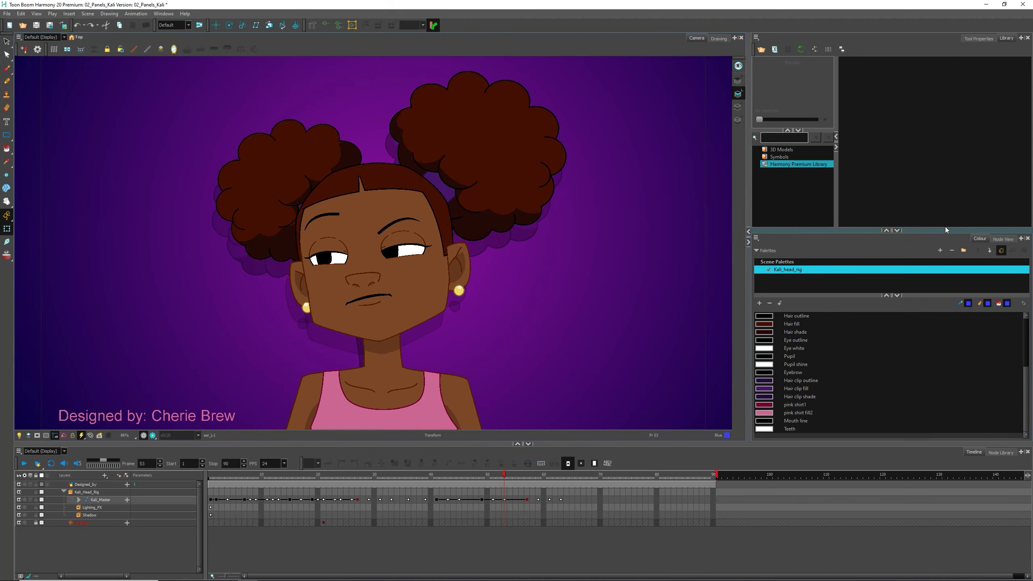
# Switch from the Colour view back to the Node View showing the scene's top-level node network
pyautogui.click(1003, 239)
pyautogui.click(980, 239)
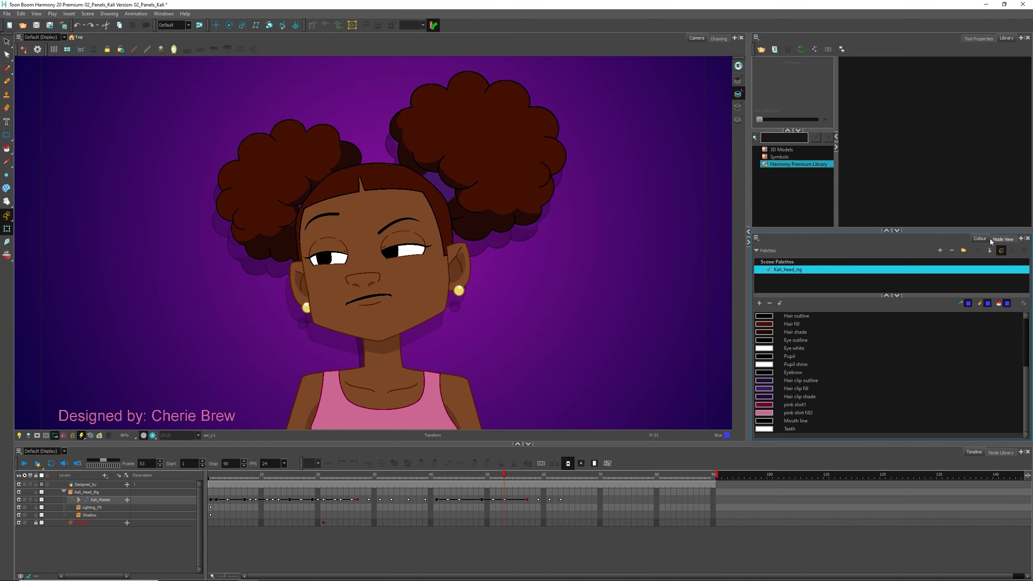
pyautogui.click(1001, 239)
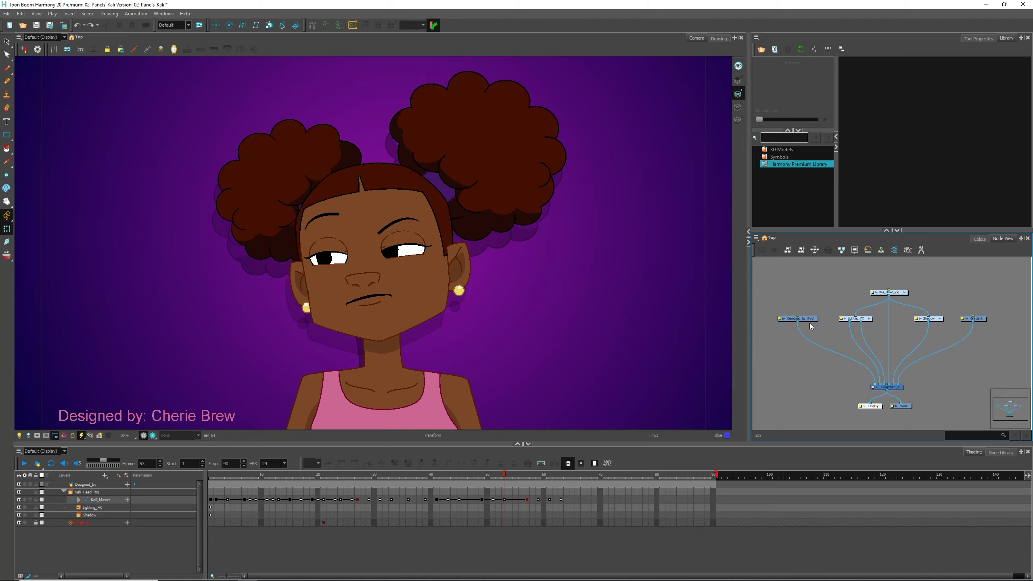
pyautogui.scroll(1, 902, 336)
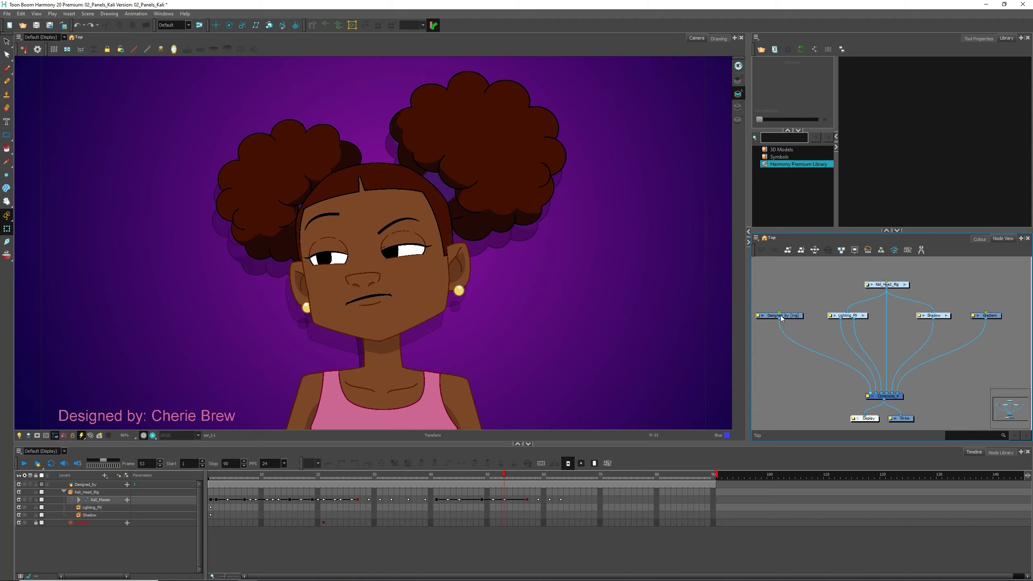
# Widen the column holding the Library and Node View, and make the Node View slightly taller than before
pyautogui.moveTo(752, 273); pyautogui.dragTo(659, 281)
pyautogui.click(724, 219)
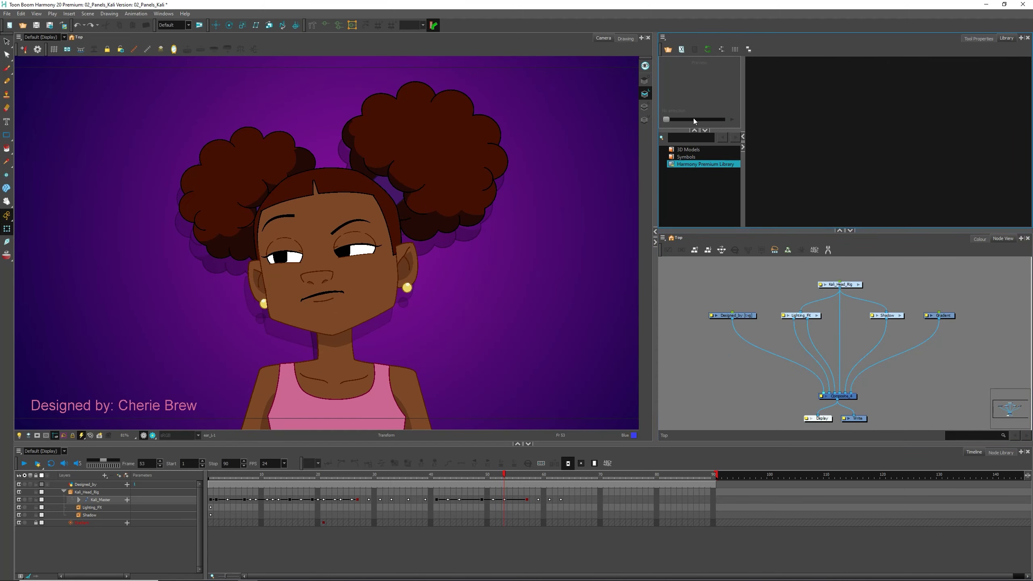
pyautogui.click(696, 240)
pyautogui.moveTo(696, 229); pyautogui.dragTo(753, 210)
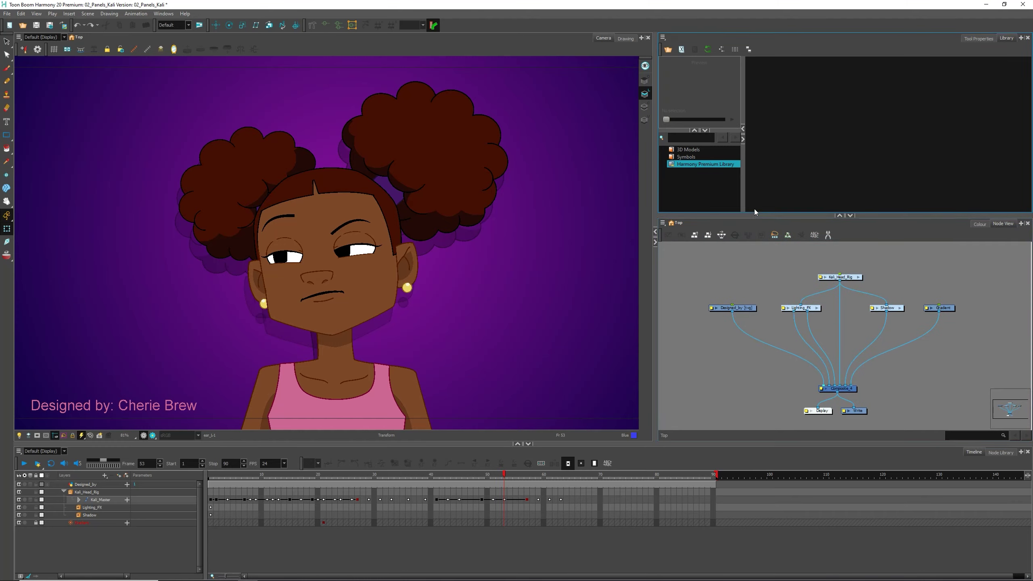
# Try expanding the Node View over the Library and the Library over the Node View, restoring the split each time
pyautogui.click(840, 216)
pyautogui.click(846, 34)
pyautogui.click(850, 215)
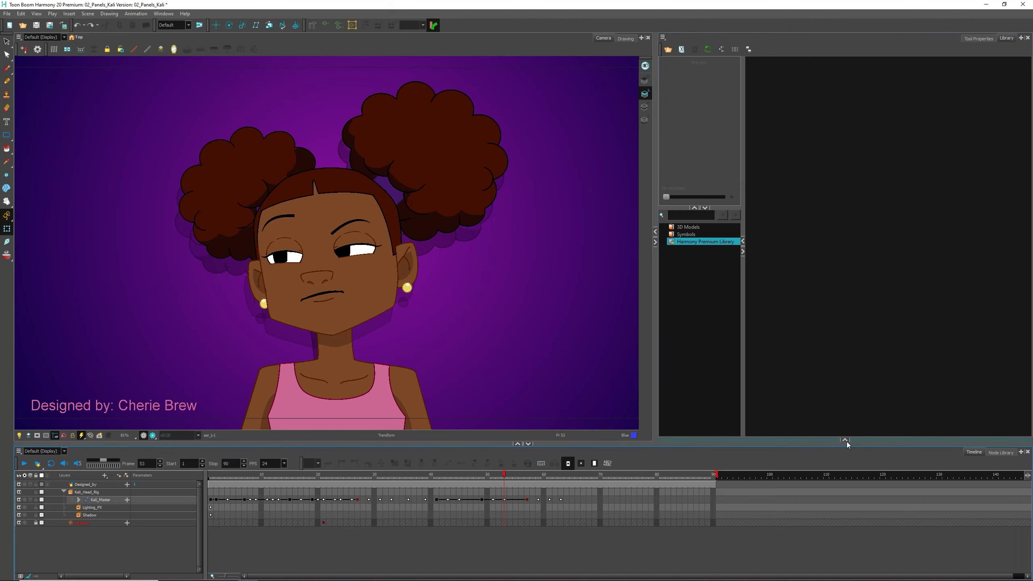
pyautogui.click(845, 440)
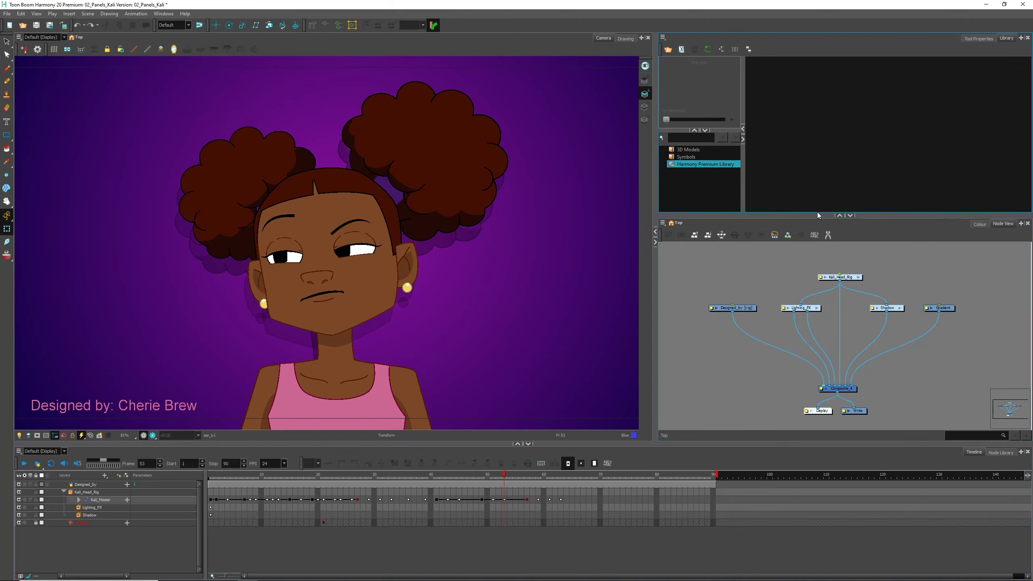
# Collapse the Library so the Node View fills the whole column, with the Kali_Head_Rig network in the middle
pyautogui.click(840, 215)
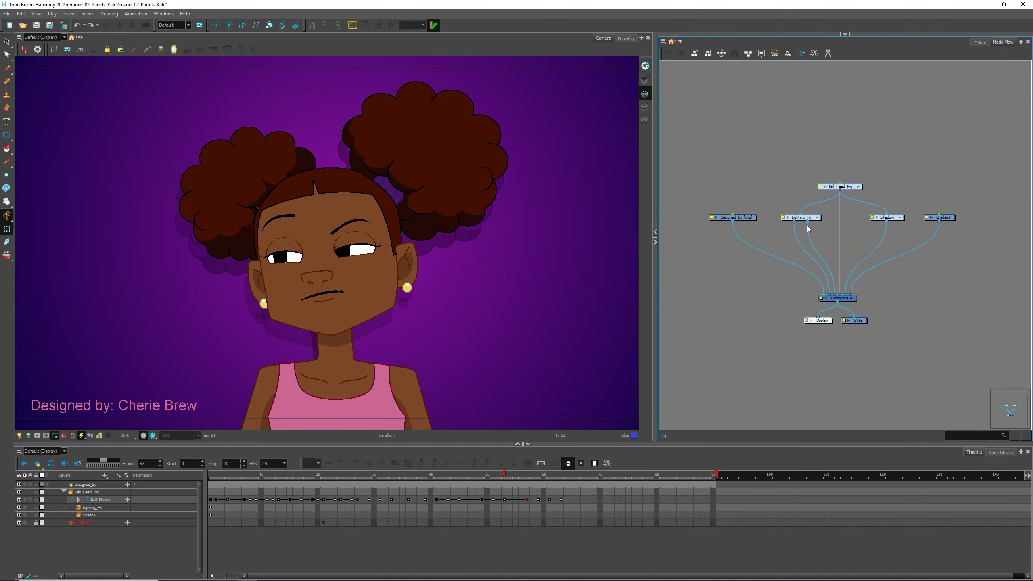
pyautogui.scroll(3, 827, 194)
pyautogui.moveTo(865, 248); pyautogui.dragTo(878, 220)
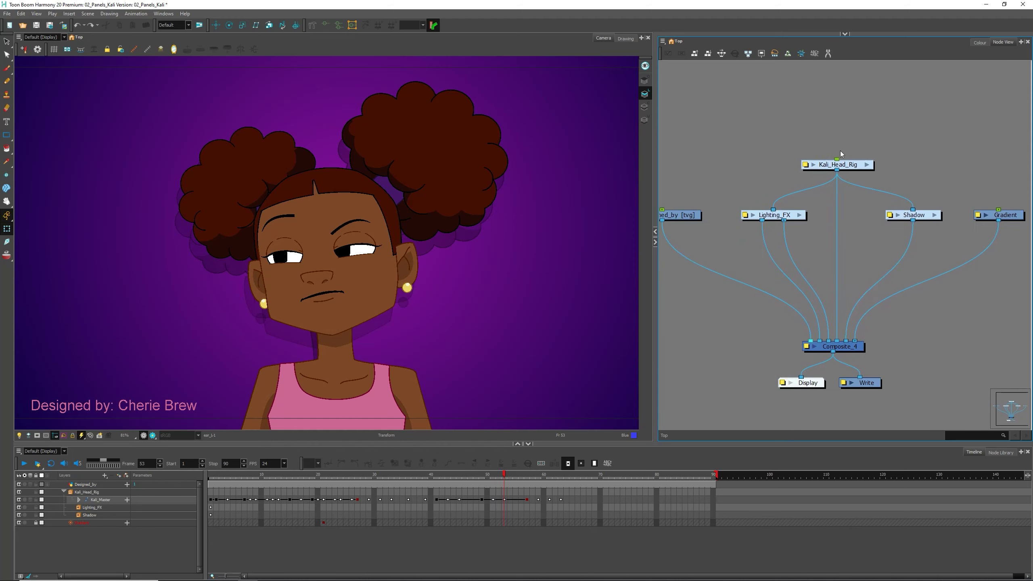
# Select the Kali_Head_Rig, Shadow and Designed_by nodes in turn in the top-level network
pyautogui.click(854, 166)
pyautogui.click(915, 216)
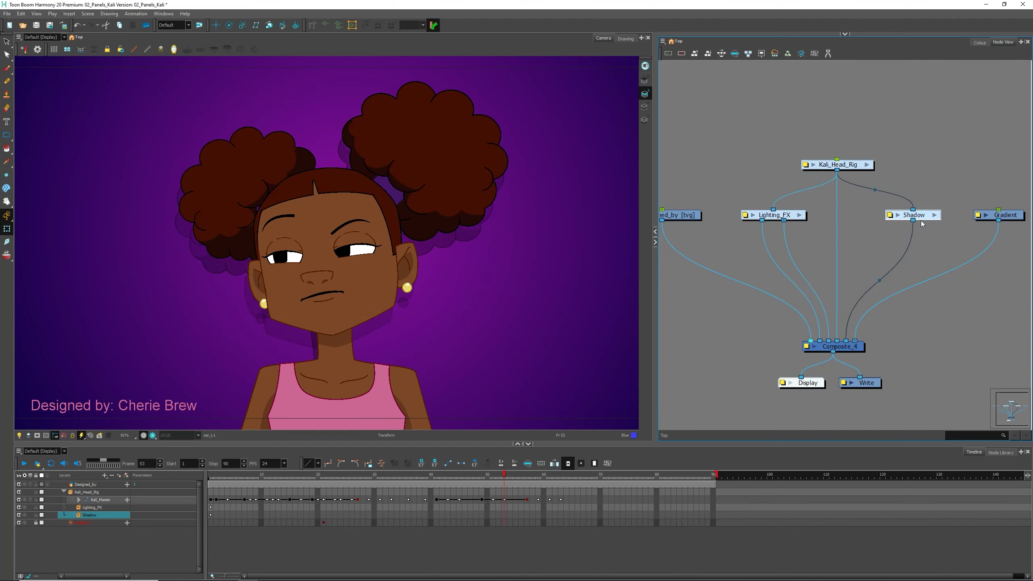
pyautogui.click(693, 221)
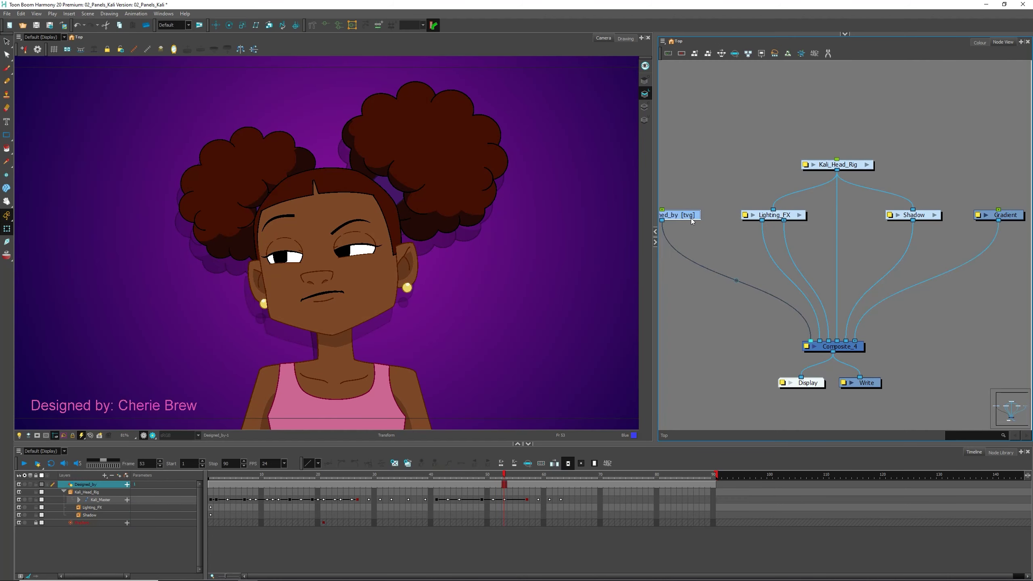
pyautogui.moveTo(739, 262); pyautogui.dragTo(813, 280)
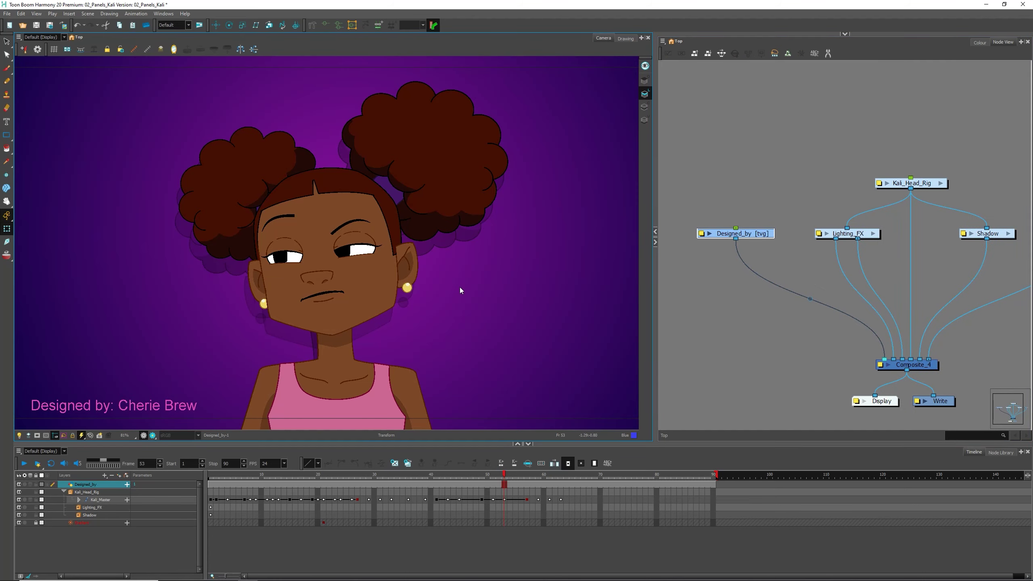
# Widen the Node View against the Camera view and enter the Kali_Head_Rig group
pyautogui.moveTo(655, 262); pyautogui.dragTo(520, 269)
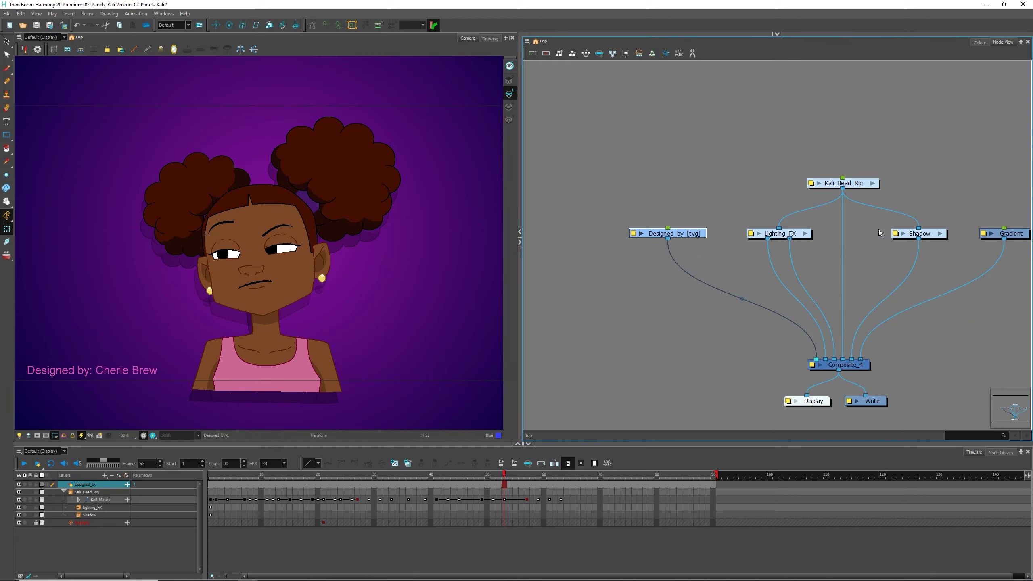
pyautogui.moveTo(873, 189); pyautogui.dragTo(759, 215)
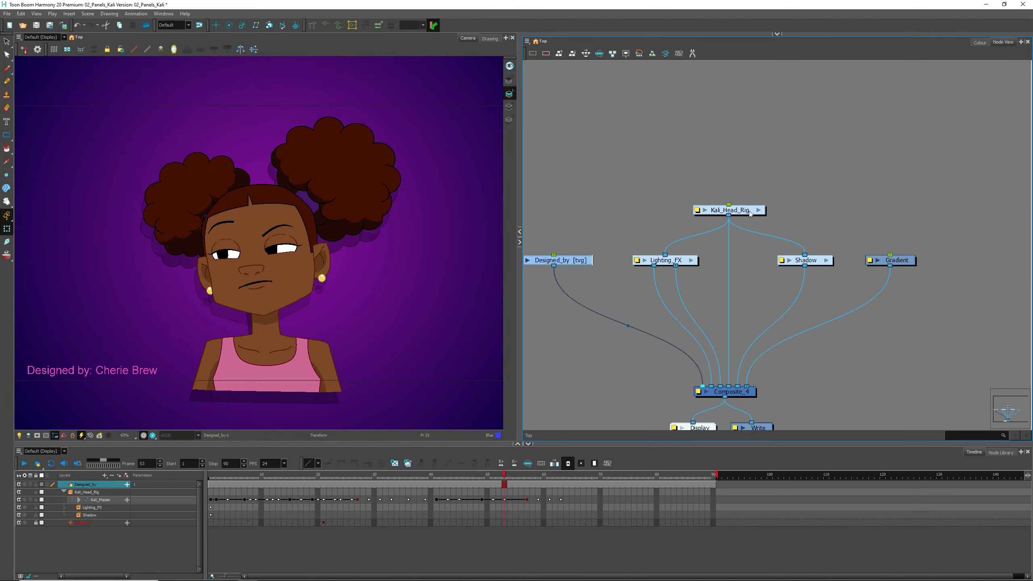
pyautogui.click(759, 210)
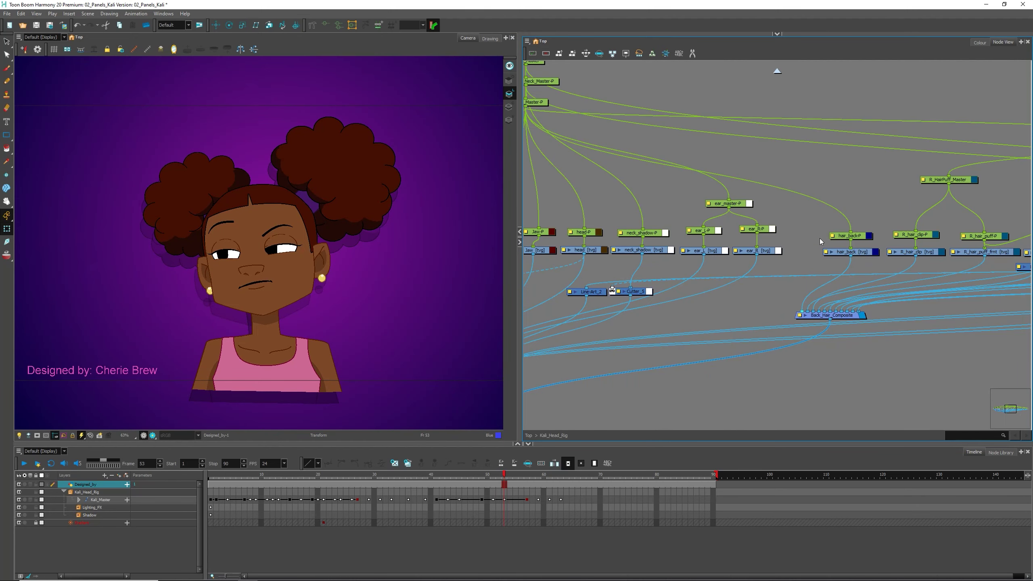
# Look through the rig's network as far as the eye nodes and select the nose, mouth and jaw drawings in turn
pyautogui.scroll(-5, 812, 238)
pyautogui.moveTo(656, 231); pyautogui.dragTo(836, 244)
pyautogui.scroll(3, 941, 258)
pyautogui.scroll(3, 721, 243)
pyautogui.moveTo(721, 243); pyautogui.dragTo(1004, 245)
pyautogui.moveTo(564, 253); pyautogui.dragTo(867, 259)
pyautogui.moveTo(706, 256); pyautogui.dragTo(878, 254)
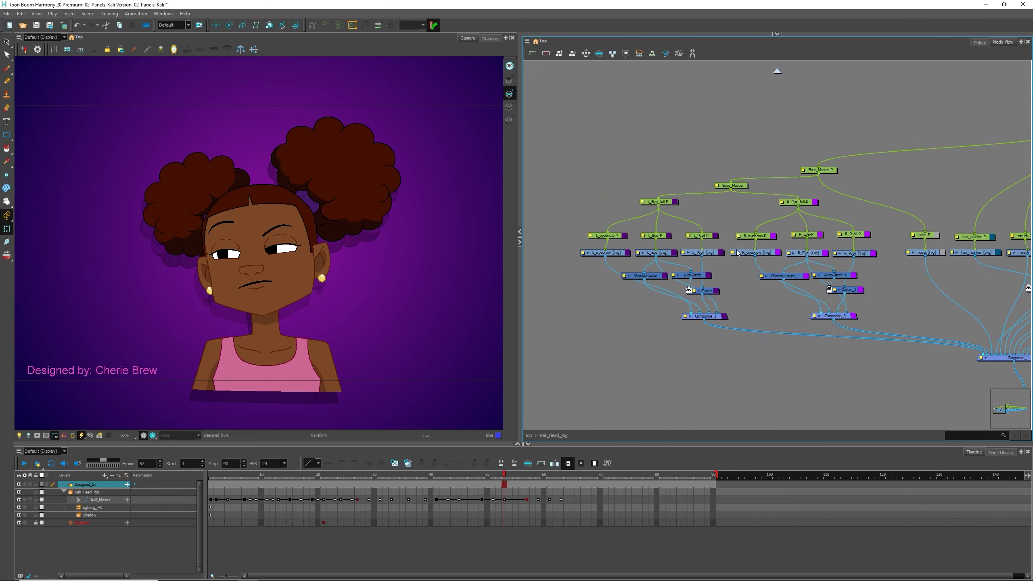
pyautogui.click(931, 253)
pyautogui.moveTo(976, 255); pyautogui.dragTo(725, 254)
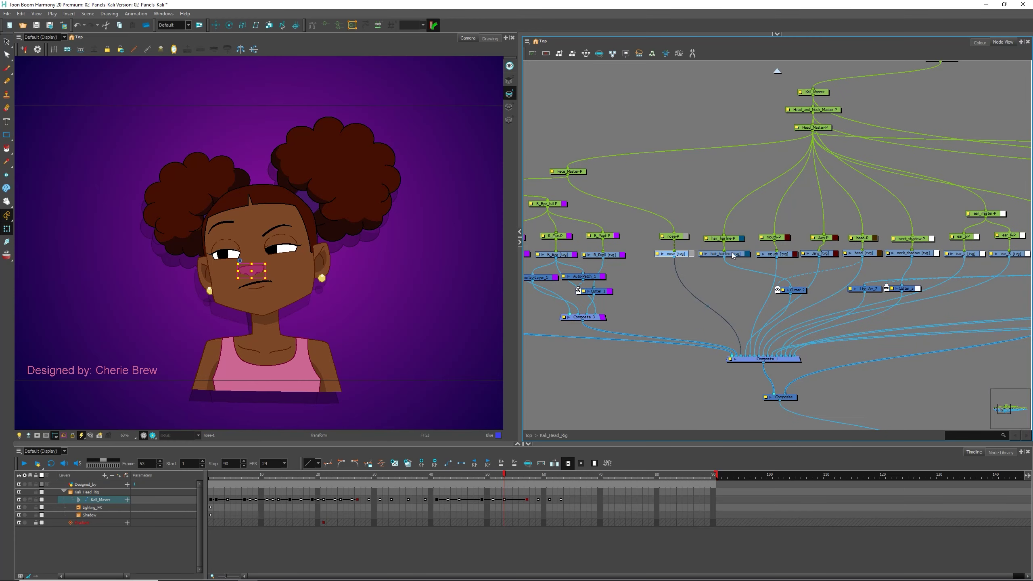
pyautogui.click(777, 254)
pyautogui.click(829, 255)
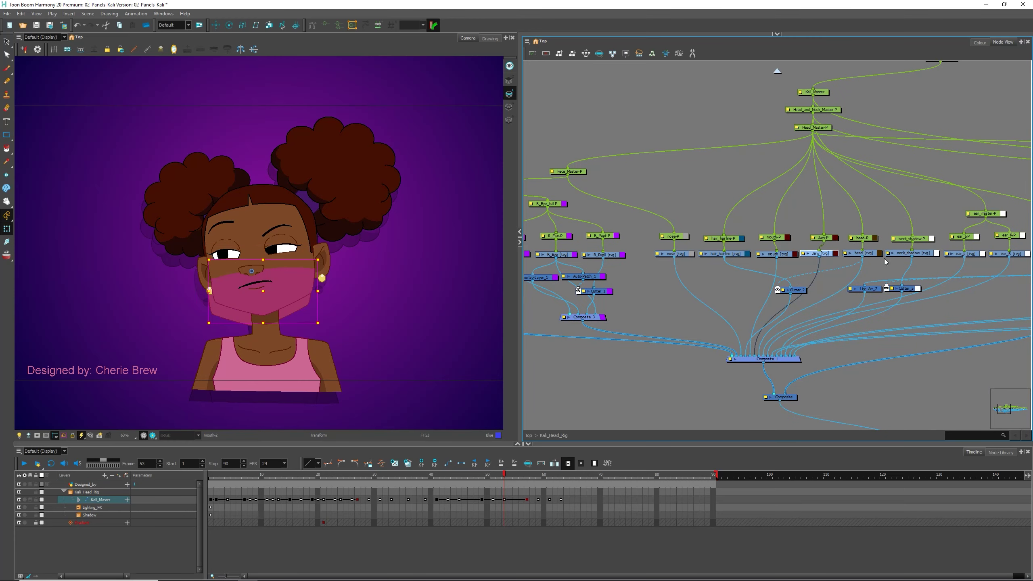
# Return to the scene's top-level node network, clear the selection and enlarge the character in the Camera view
pyautogui.click(530, 435)
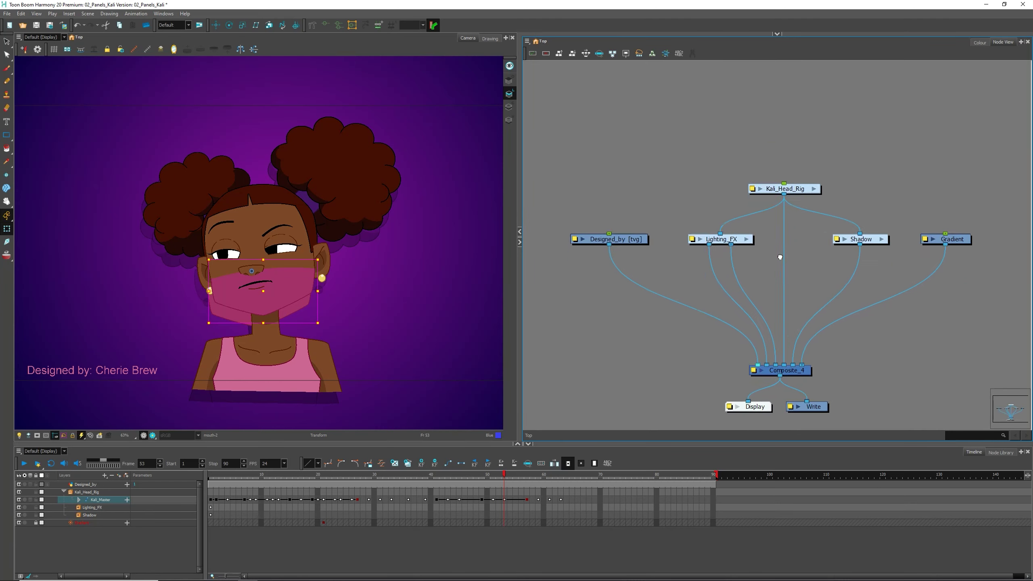
pyautogui.moveTo(780, 257)
pyautogui.mouseDown()
pyautogui.moveTo(782, 222)
pyautogui.moveTo(775, 237)
pyautogui.mouseUp()
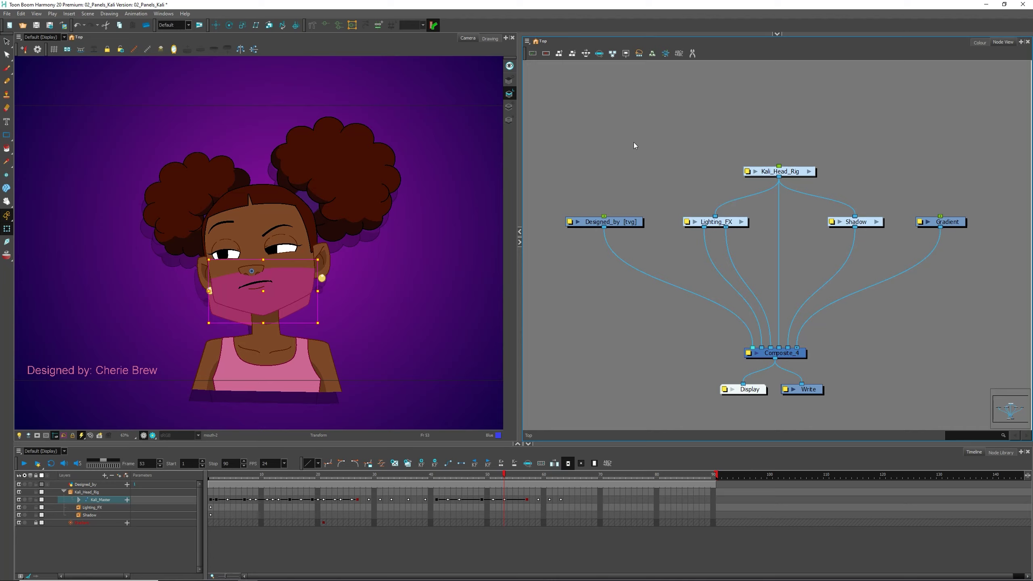
pyautogui.click(756, 251)
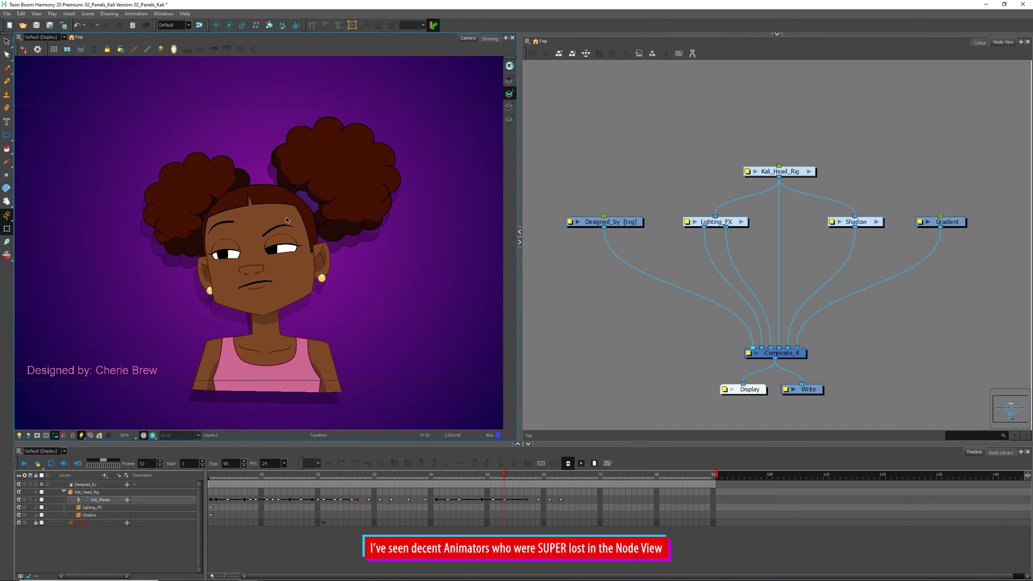
pyautogui.press('2')
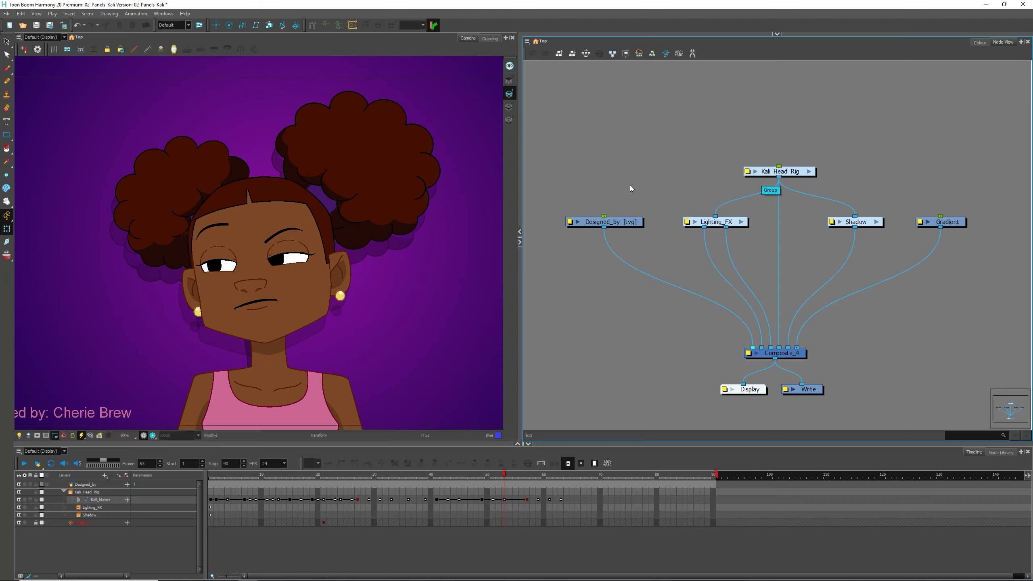
# Add a Transparency node from the Node Library's Favorites to the network, placed below the Designed_by node
pyautogui.click(1003, 454)
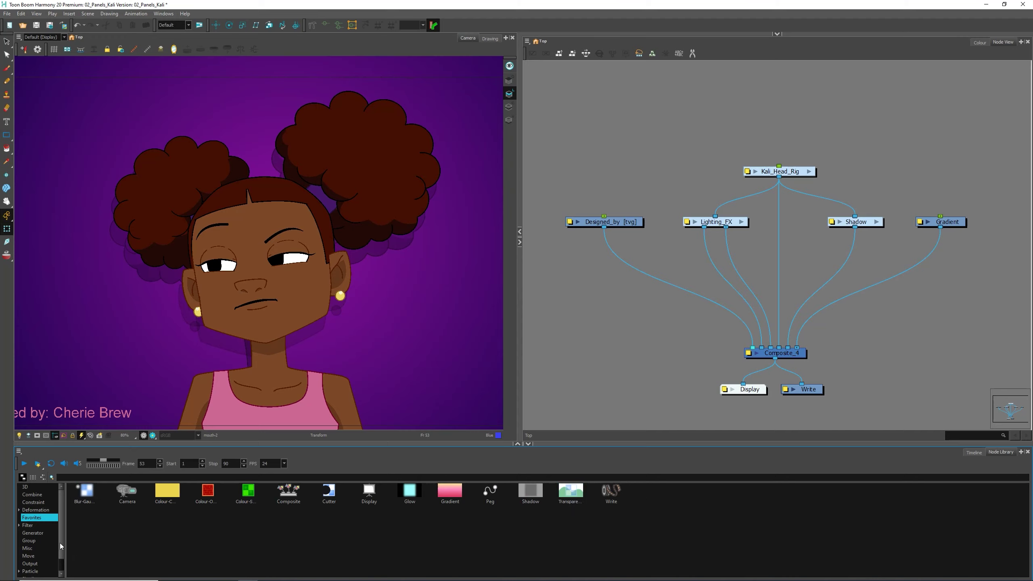
pyautogui.moveTo(573, 495); pyautogui.dragTo(623, 314)
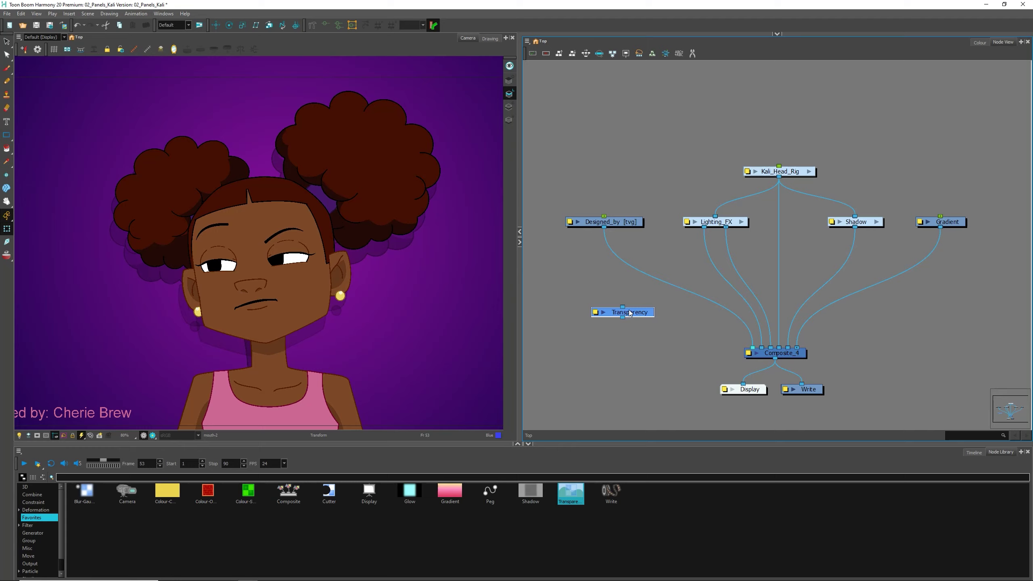
pyautogui.moveTo(641, 314)
pyautogui.mouseDown()
pyautogui.moveTo(652, 331)
pyautogui.moveTo(630, 321)
pyautogui.moveTo(640, 299)
pyautogui.mouseUp()
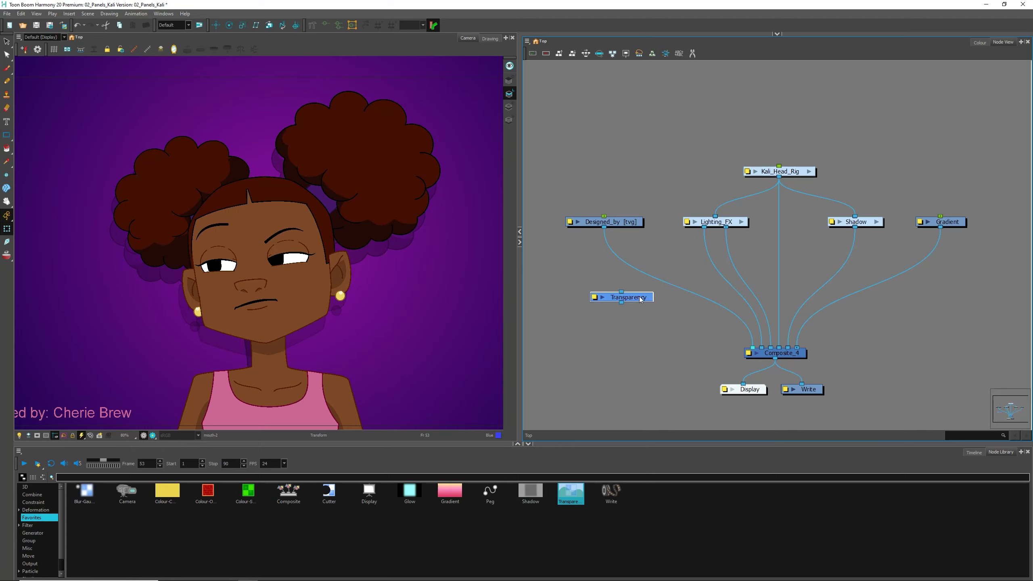
# Connect the Transparency node between Designed_by and Composite_4, and shift it closer to the composite
pyautogui.moveTo(609, 244); pyautogui.dragTo(753, 355)
pyautogui.click(662, 362)
pyautogui.scroll(3, 59, 424)
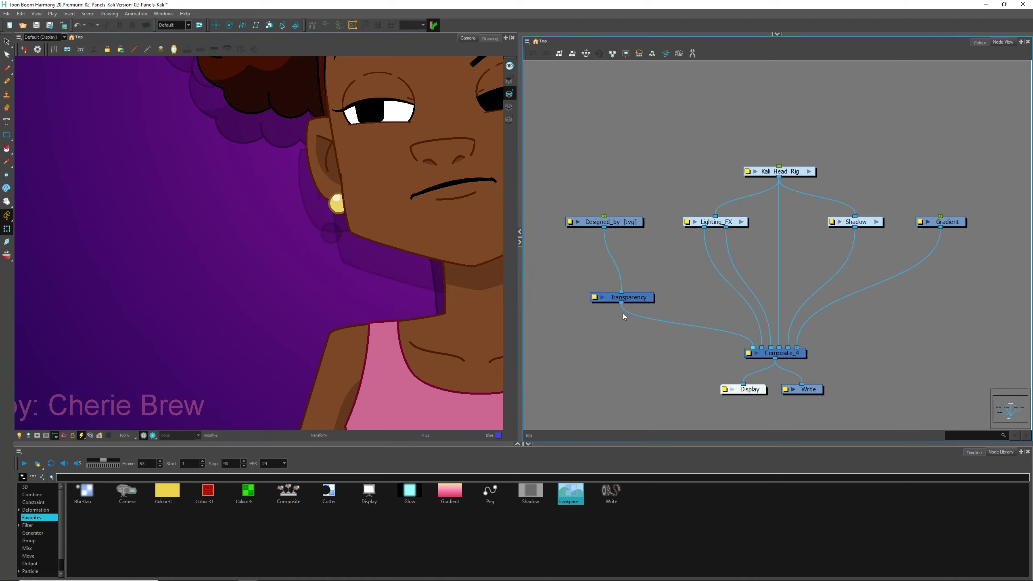
pyautogui.moveTo(638, 299); pyautogui.dragTo(687, 300)
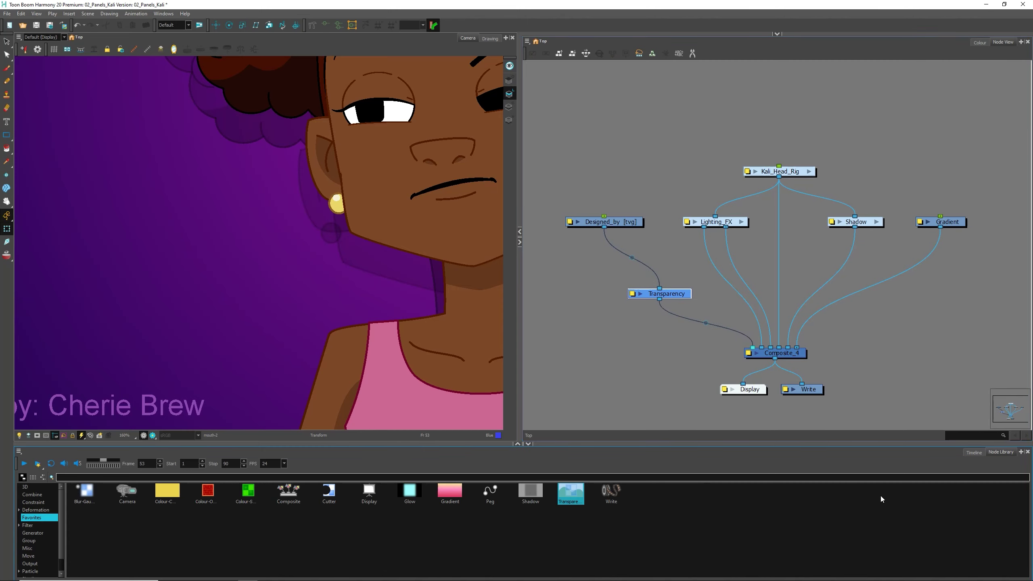
# Show all available nodes in the Node Library and browse the list from start to end
pyautogui.click(80, 478)
pyautogui.press('Return')
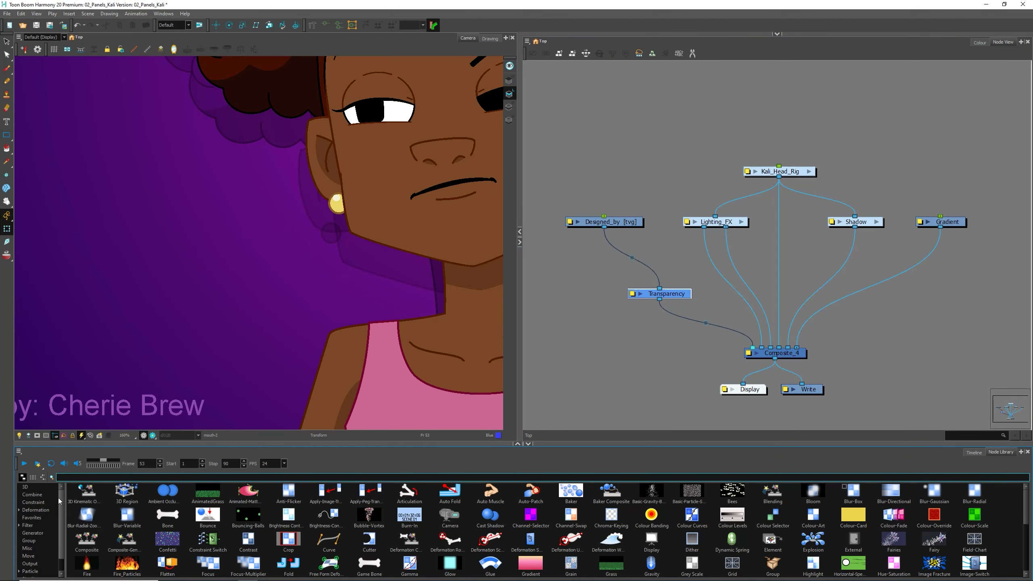
pyautogui.moveTo(61, 509)
pyautogui.mouseDown()
pyautogui.moveTo(59, 521)
pyautogui.moveTo(59, 493)
pyautogui.mouseUp()
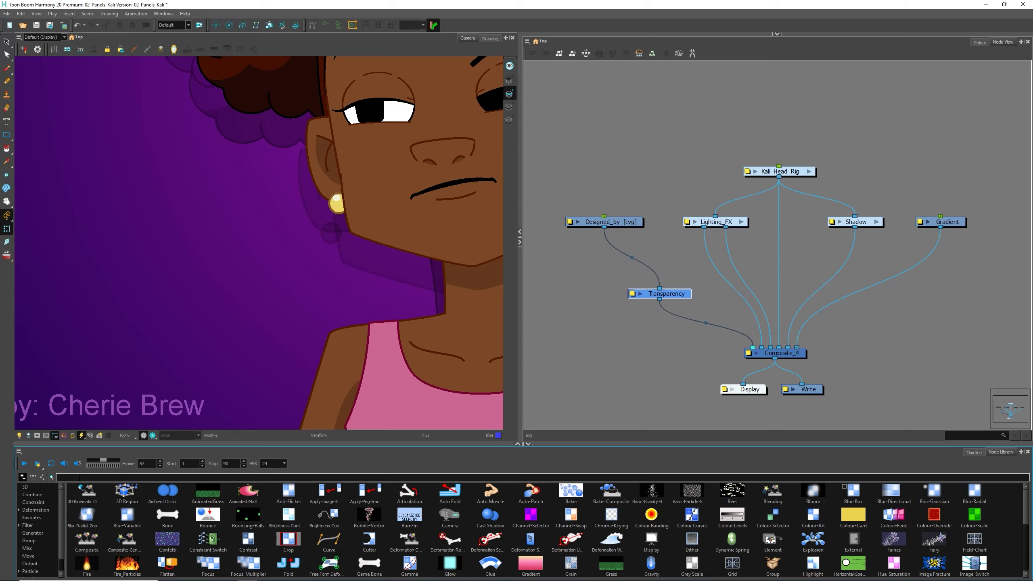
pyautogui.moveTo(1026, 507)
pyautogui.mouseDown()
pyautogui.moveTo(1029, 557)
pyautogui.moveTo(1025, 492)
pyautogui.mouseUp()
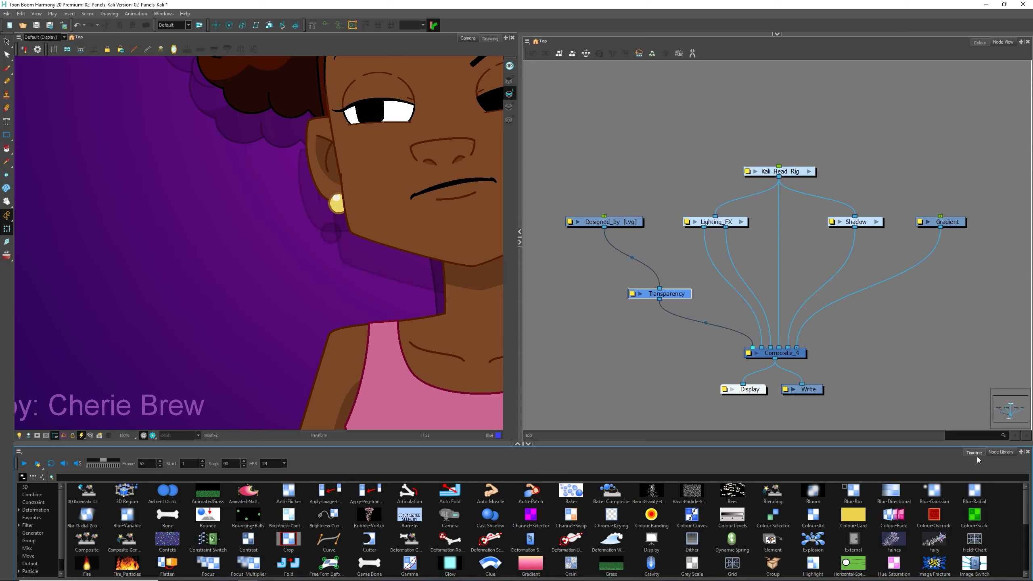
pyautogui.scroll(-5, 989, 517)
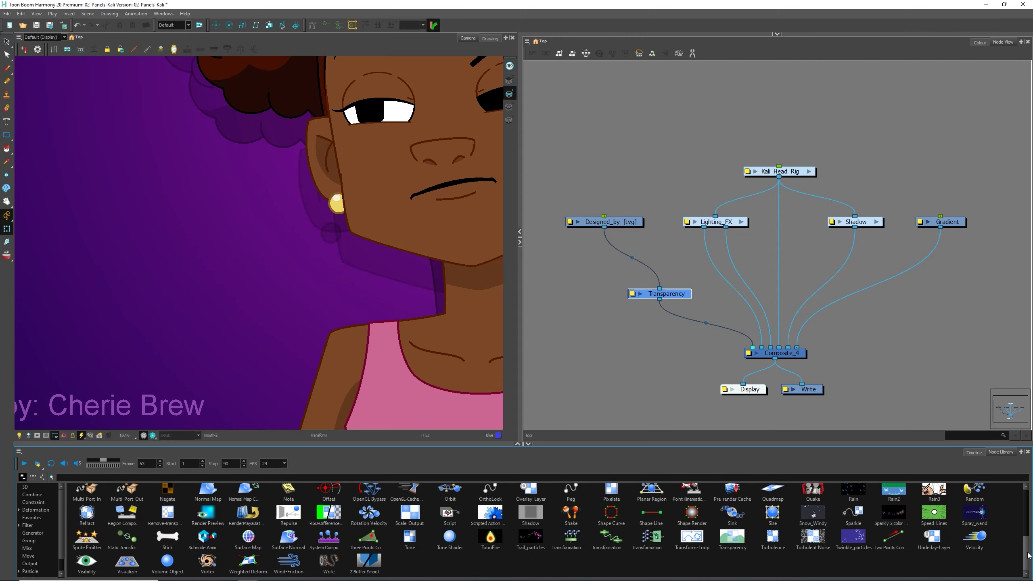
pyautogui.moveTo(1029, 554); pyautogui.dragTo(1031, 505)
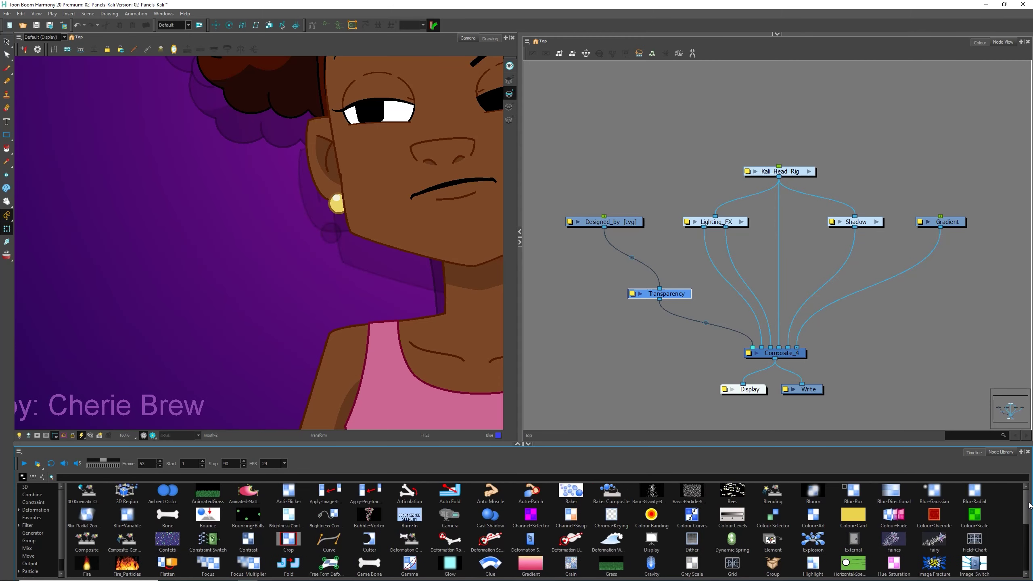
# Switch from the Node Library back to the Timeline and reframe the Camera view on the character and the credit text
pyautogui.click(977, 453)
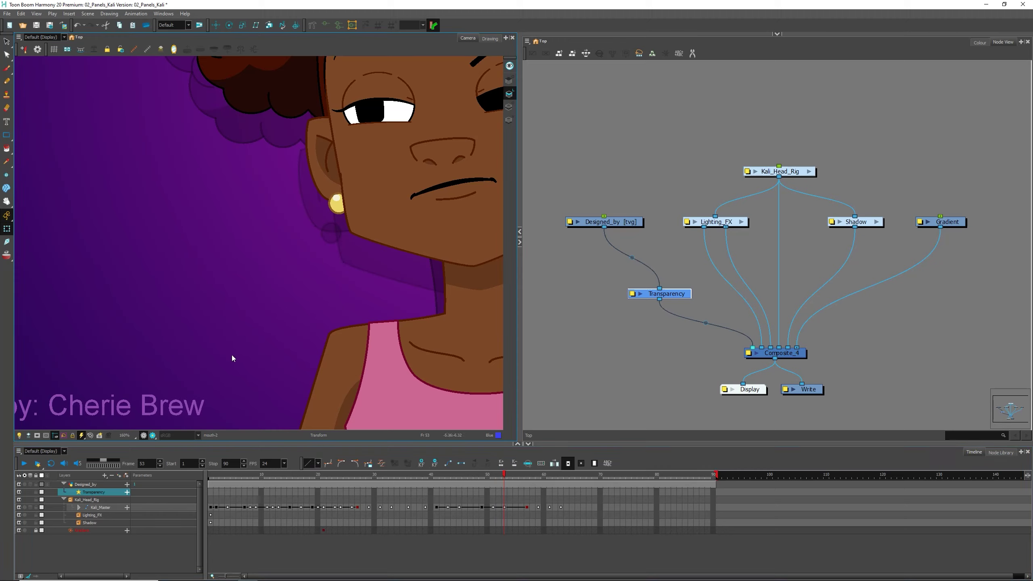
pyautogui.hotkey('shift', 'm')
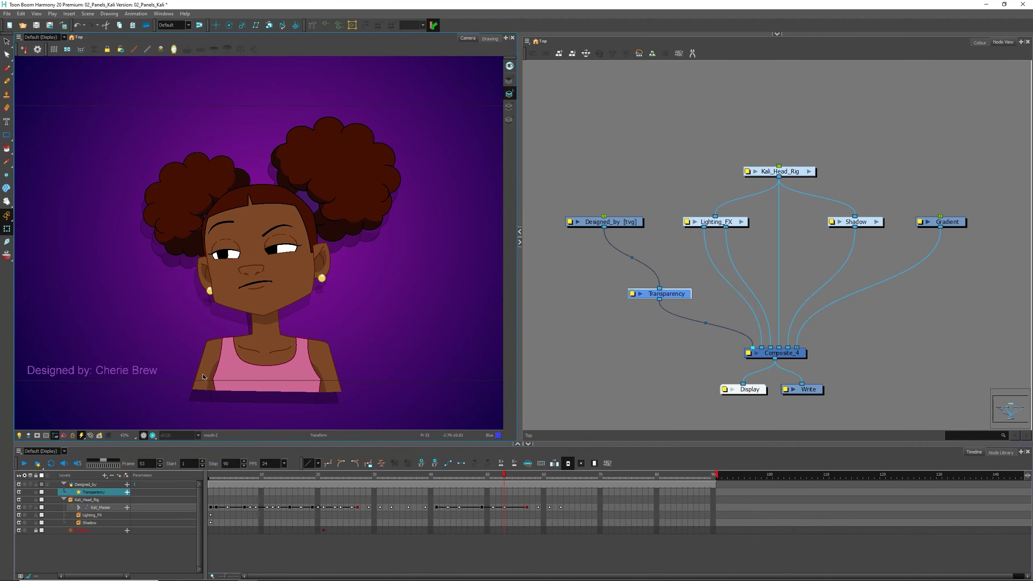
pyautogui.moveTo(251, 291); pyautogui.dragTo(261, 338)
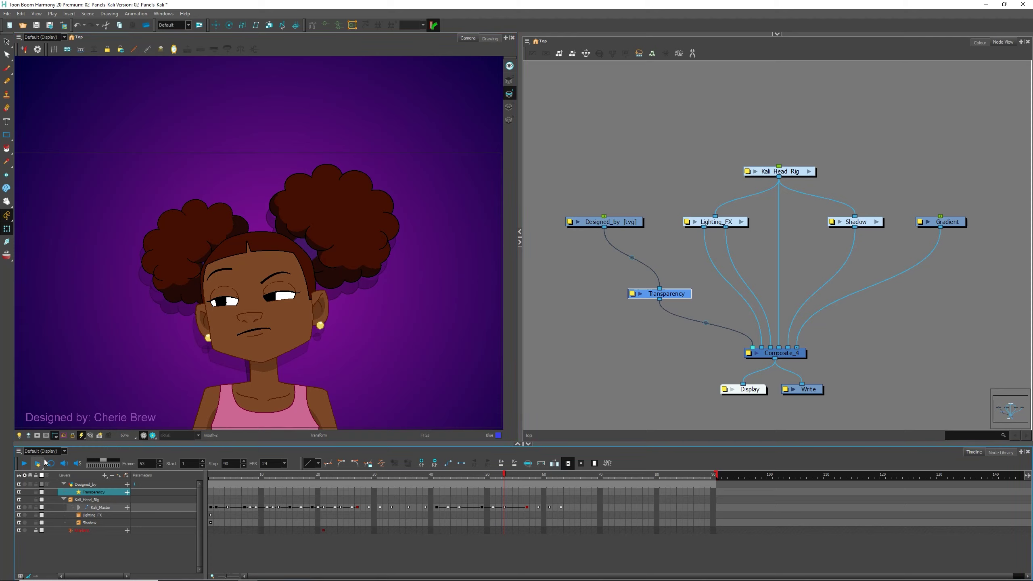
# Scrub the playhead through the scene, play the animation from frame 1 and scrub over the opening frames
pyautogui.moveTo(227, 475); pyautogui.dragTo(644, 497)
pyautogui.moveTo(712, 495); pyautogui.dragTo(153, 498)
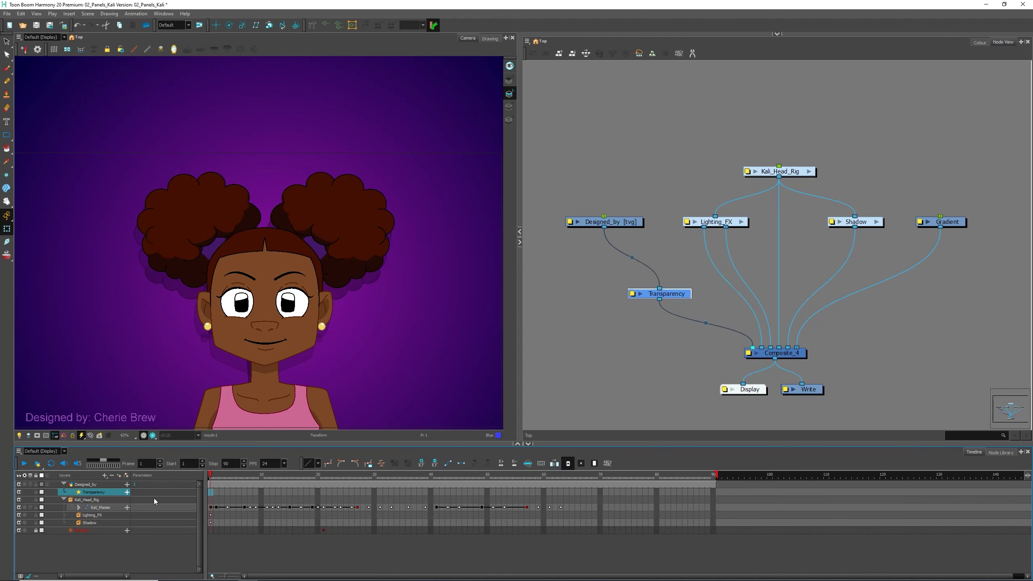
pyautogui.click(24, 464)
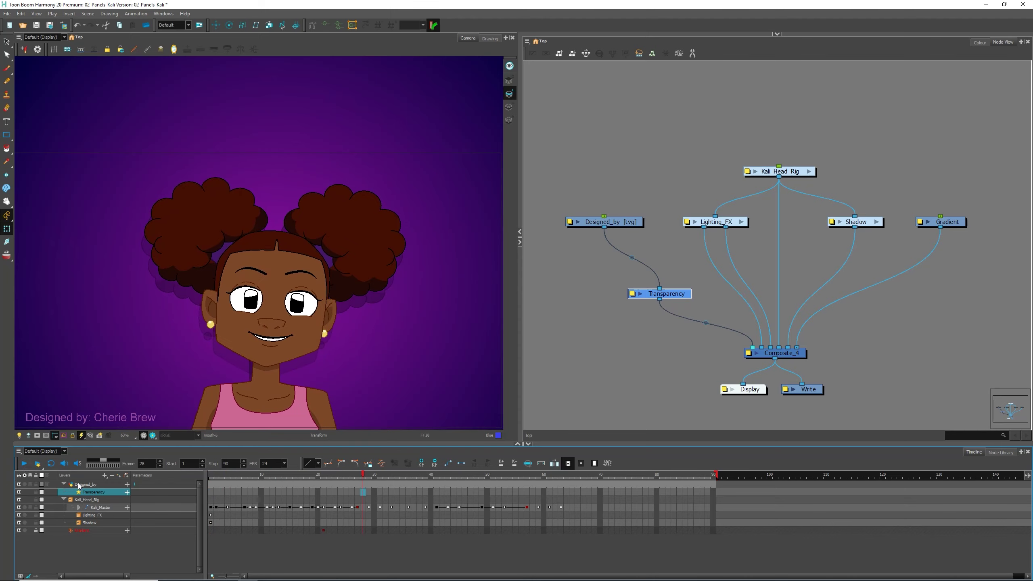
pyautogui.moveTo(227, 477); pyautogui.dragTo(318, 487)
# Clear the node selection and select several of Kali_Master's early keyframes in turn, ending at frame 7
pyautogui.click(598, 381)
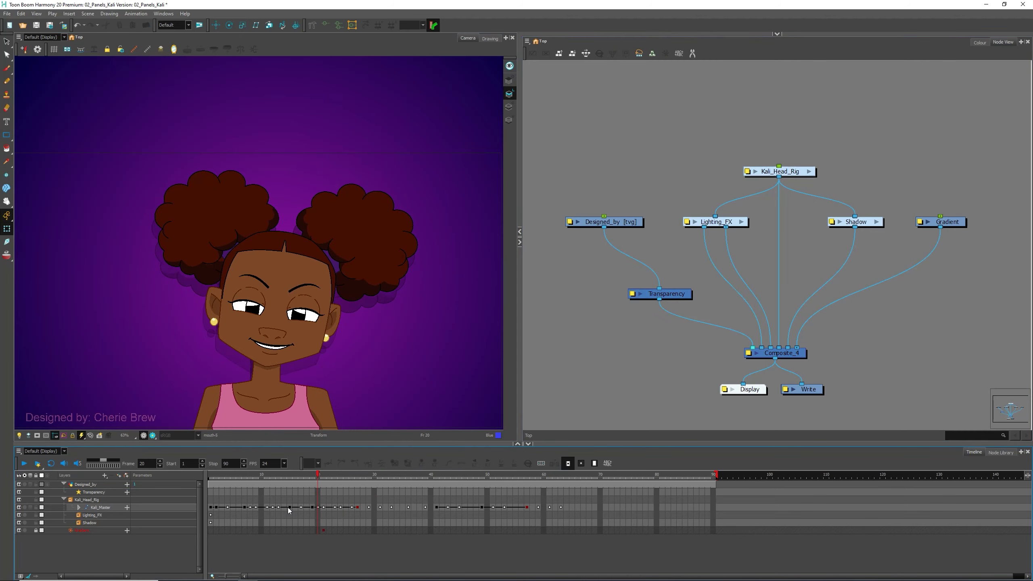
pyautogui.click(288, 507)
pyautogui.click(272, 507)
pyautogui.click(234, 509)
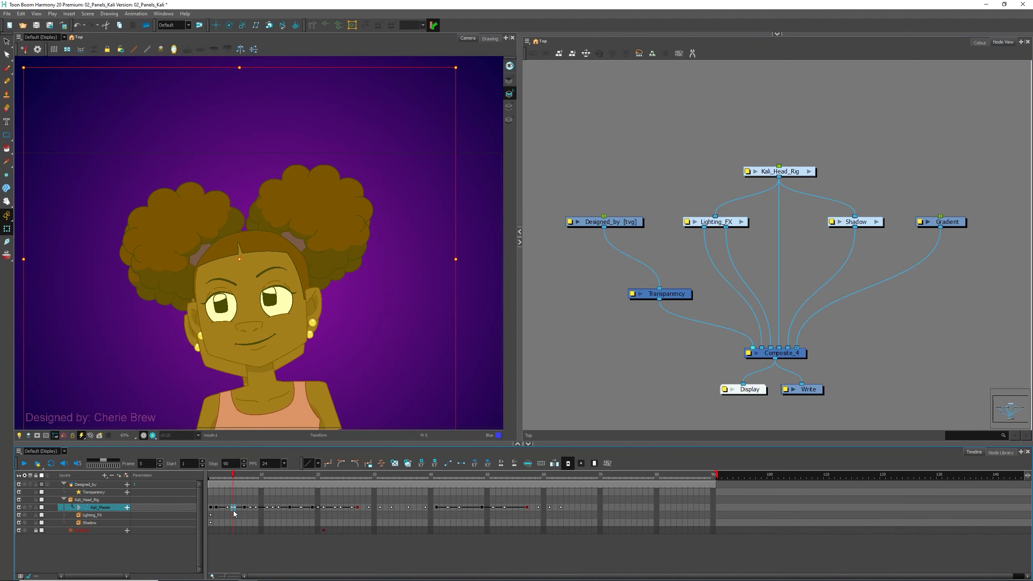
pyautogui.click(239, 509)
pyautogui.click(245, 509)
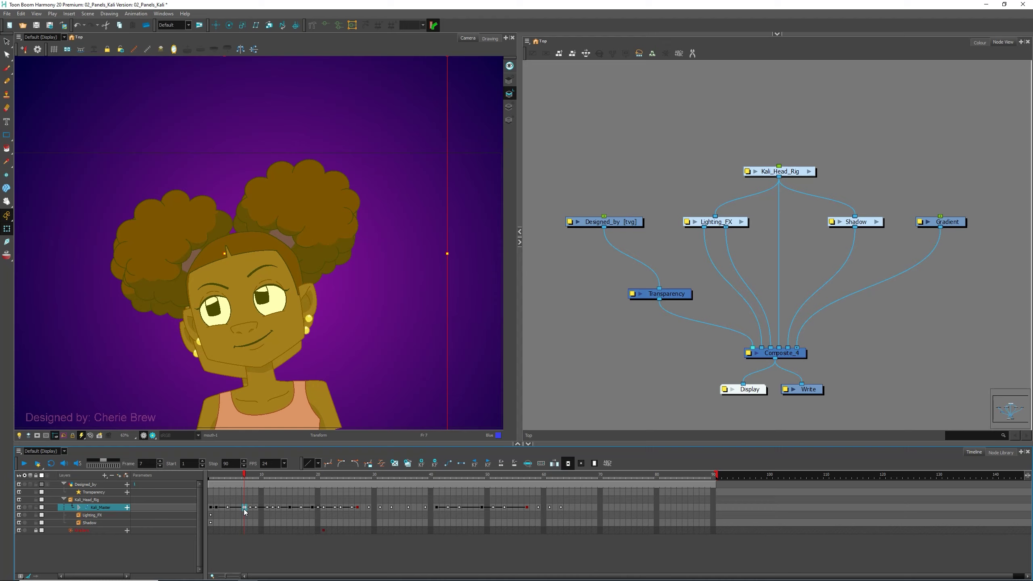
# Try shifting a group of Kali_Master keyframes to later frames, undo the move and clear the selection
pyautogui.moveTo(358, 508); pyautogui.dragTo(386, 511)
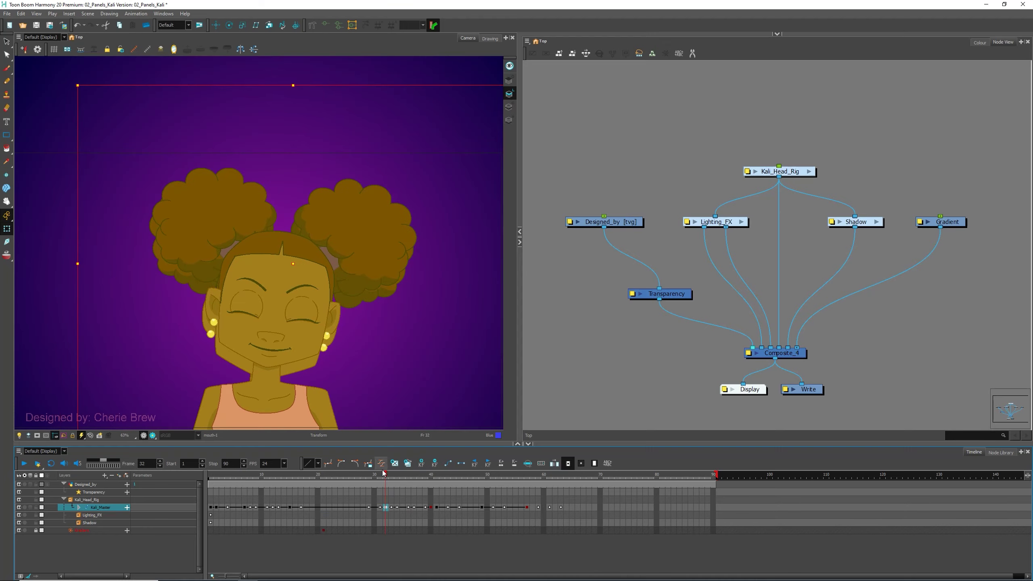
pyautogui.moveTo(389, 476); pyautogui.dragTo(311, 517)
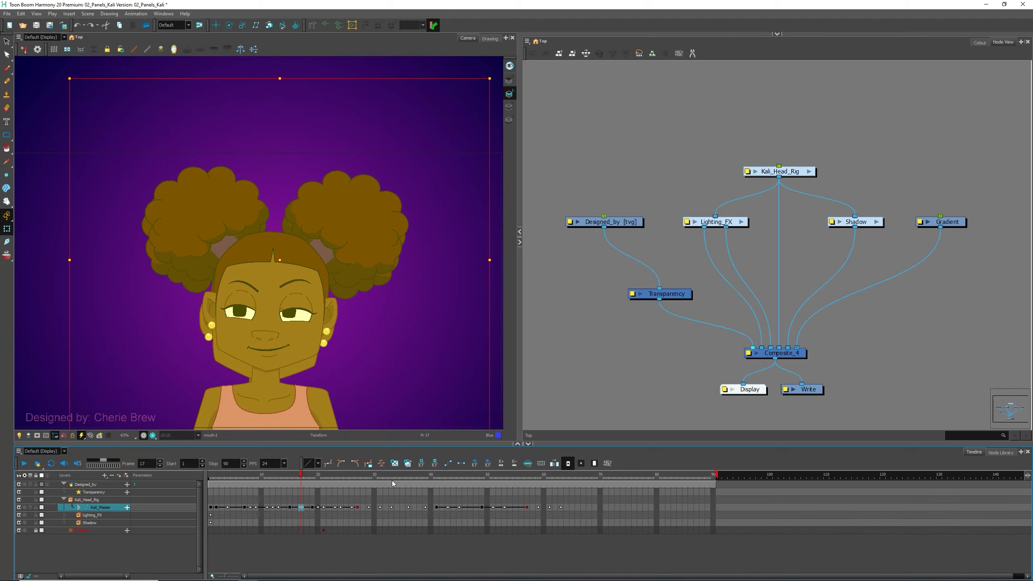
pyautogui.click(623, 376)
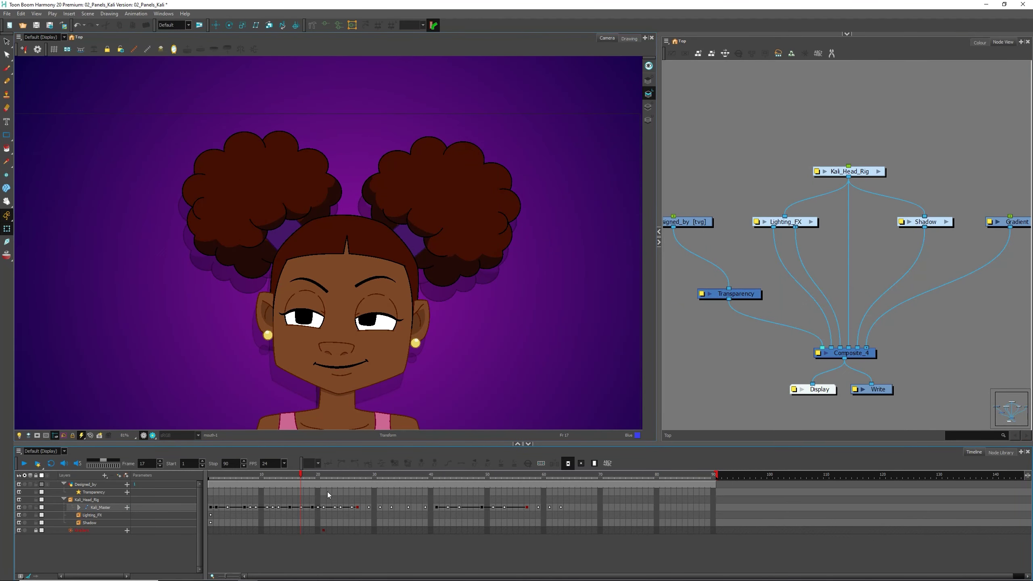
# Scrub back and forth along the Timeline to review the head animation, and start playback
pyautogui.moveTo(300, 477); pyautogui.dragTo(489, 491)
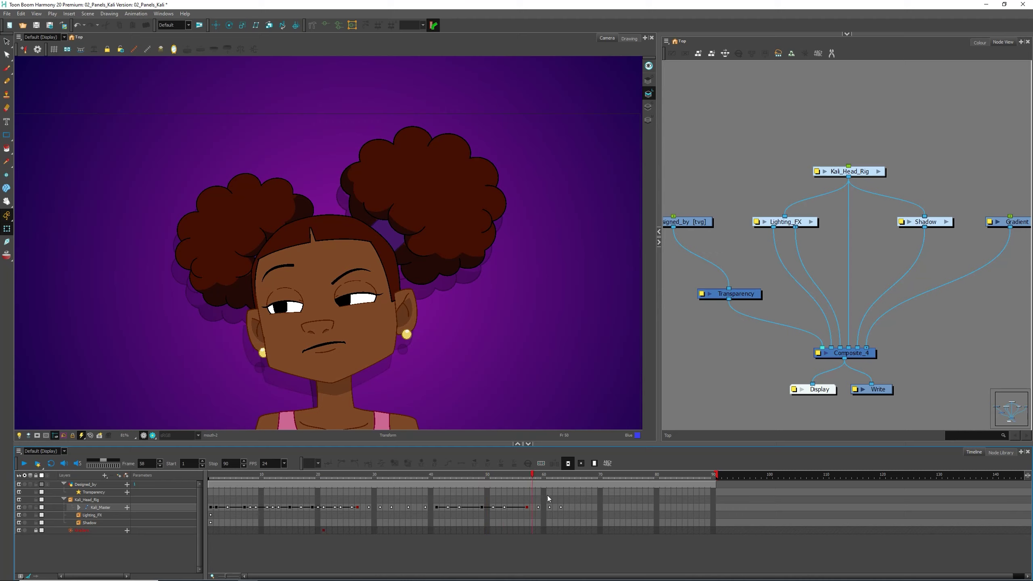
pyautogui.moveTo(710, 493); pyautogui.dragTo(581, 493)
pyautogui.moveTo(309, 529); pyautogui.dragTo(386, 521)
pyautogui.click(266, 520)
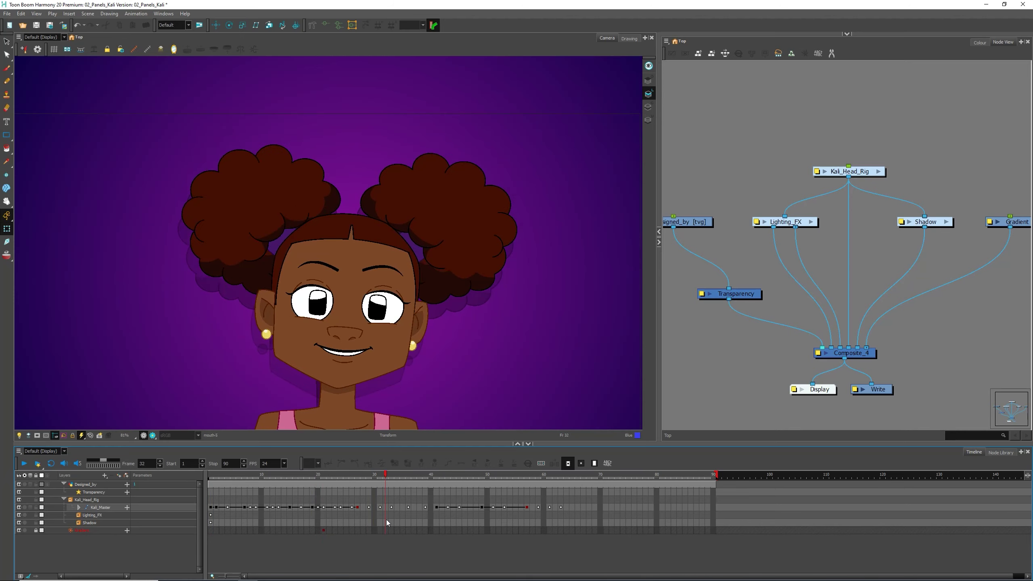
pyautogui.click(23, 464)
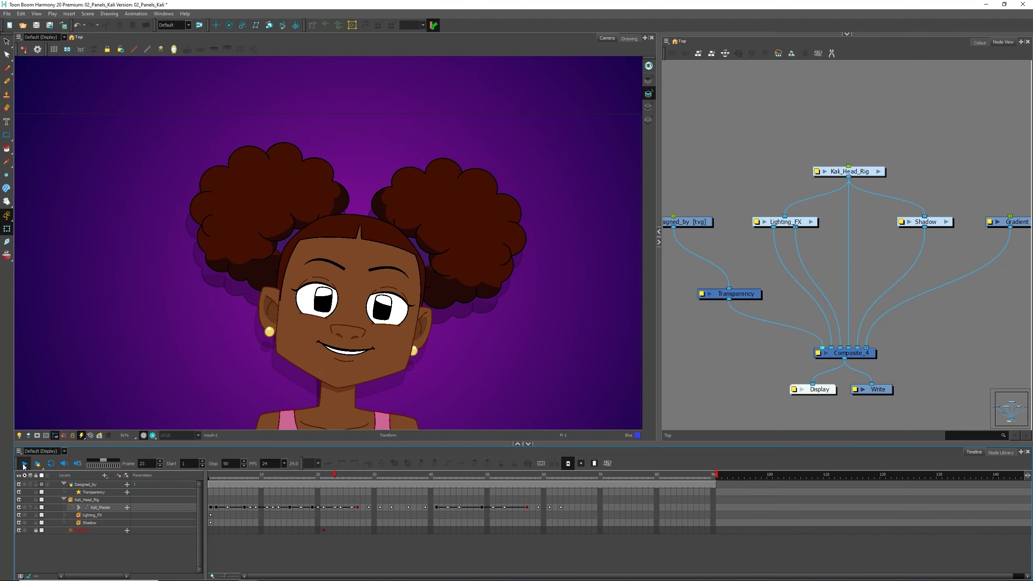